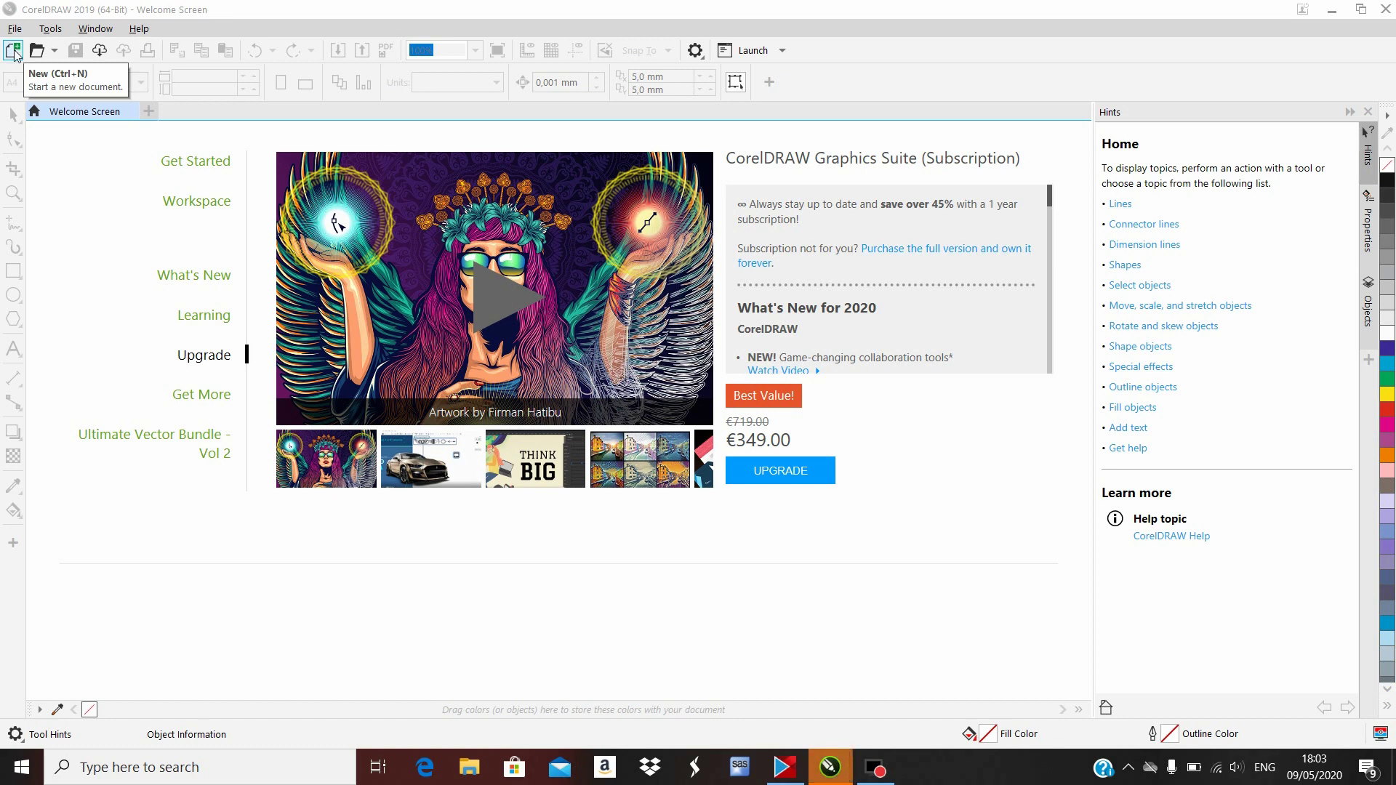
Start a new document and rename it from Untitled-1 to 'logo tracing'.
left_click(14, 51)
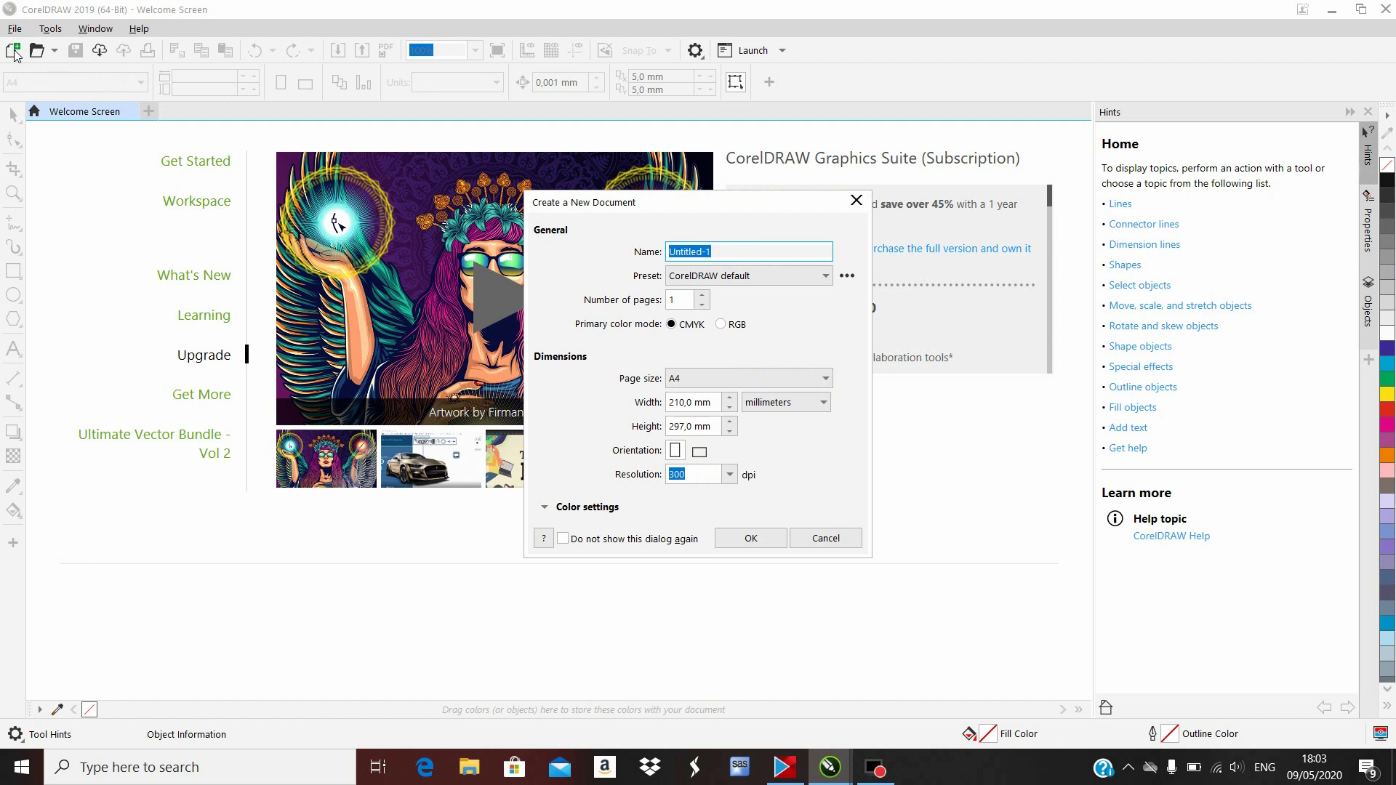
left_click(761, 260)
left_click_drag(762, 260, 643, 247)
key("BackSpace")
left_click(750, 538)
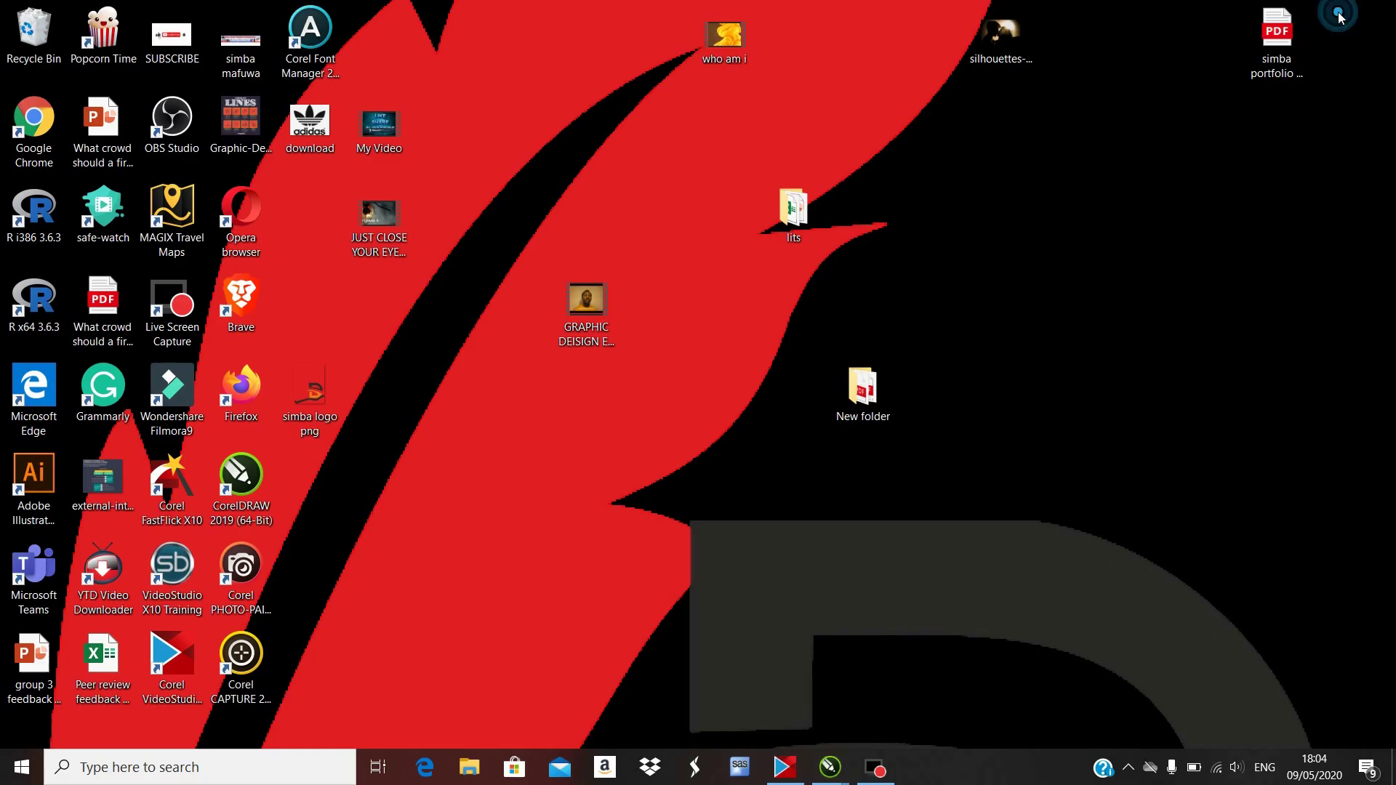
Drag the adidas logo image from the desktop onto the page, enlarge it to 249% and place it over the upper half.
left_click(1332, 10)
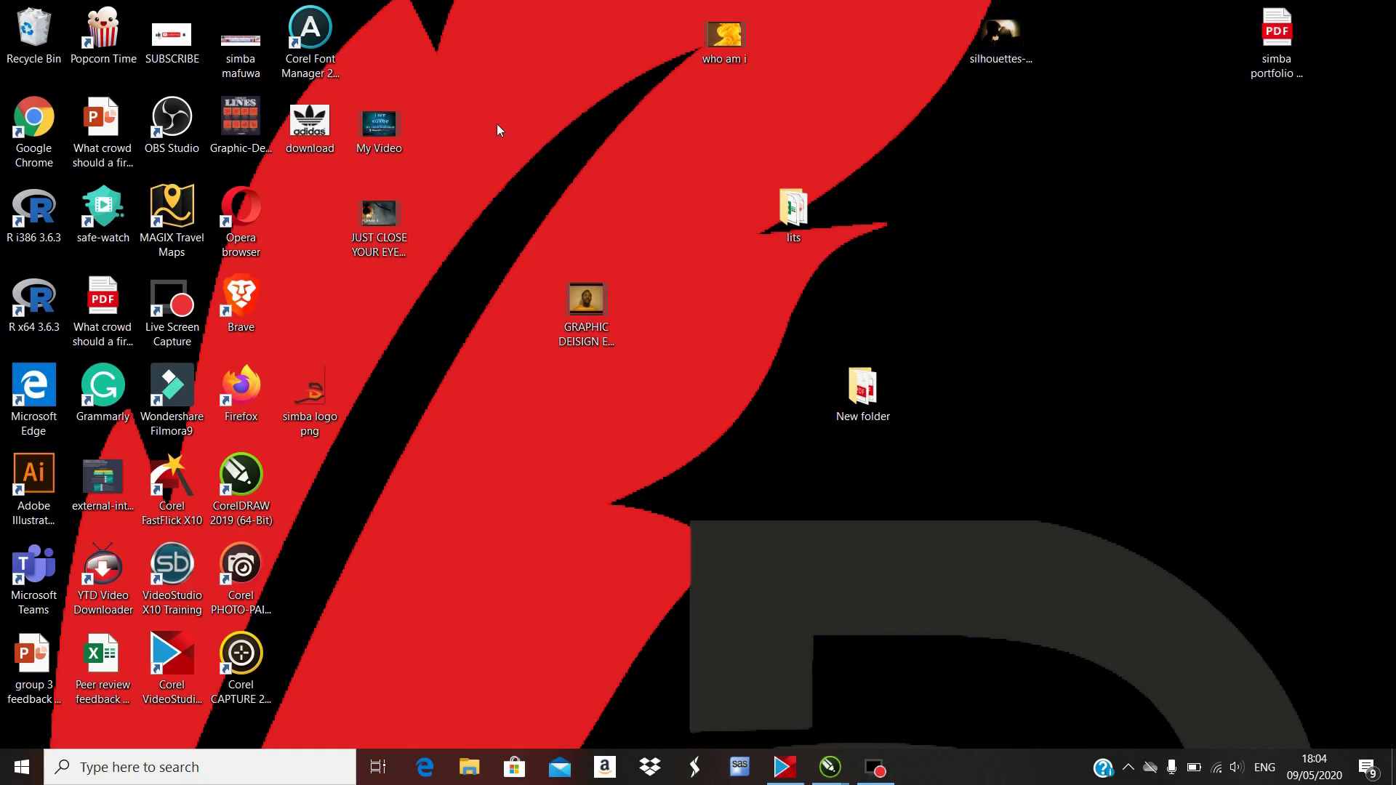
mouse_move(306, 119)
left_mouse_down()
mouse_move(822, 765)
mouse_move(860, 751)
mouse_move(923, 666)
mouse_move(926, 679)
mouse_move(560, 253)
left_mouse_up()
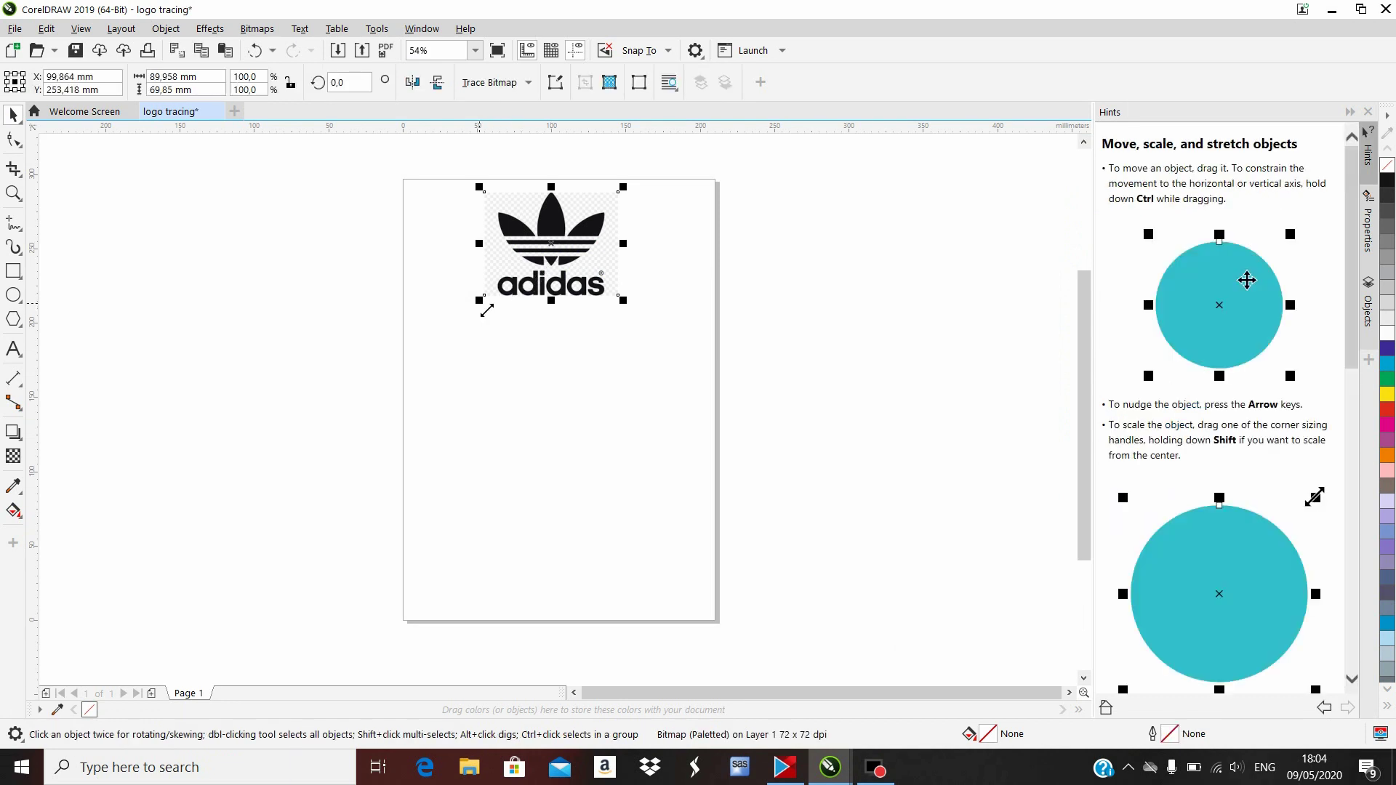
left_click_drag(486, 310, 341, 423)
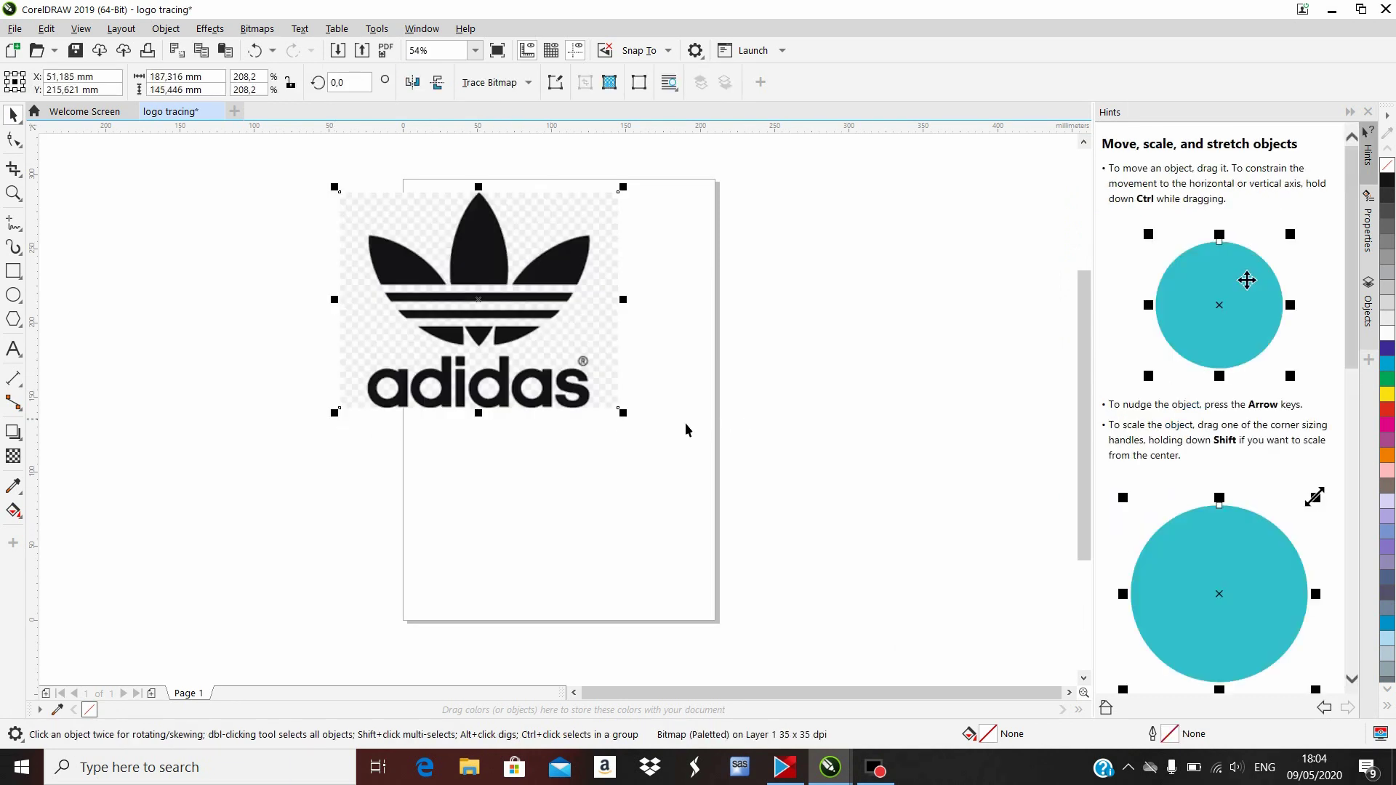
left_click_drag(623, 412, 676, 459)
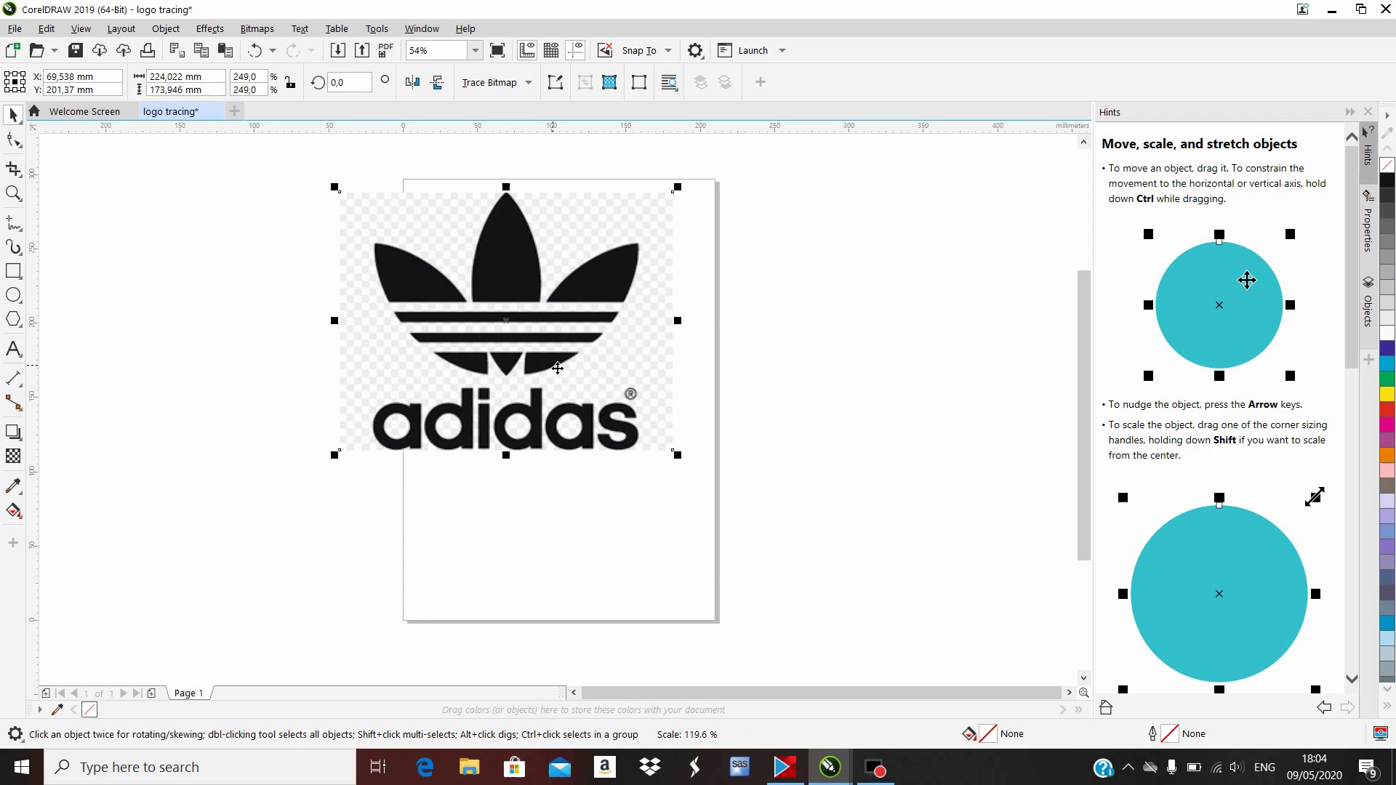
left_click_drag(537, 337, 581, 359)
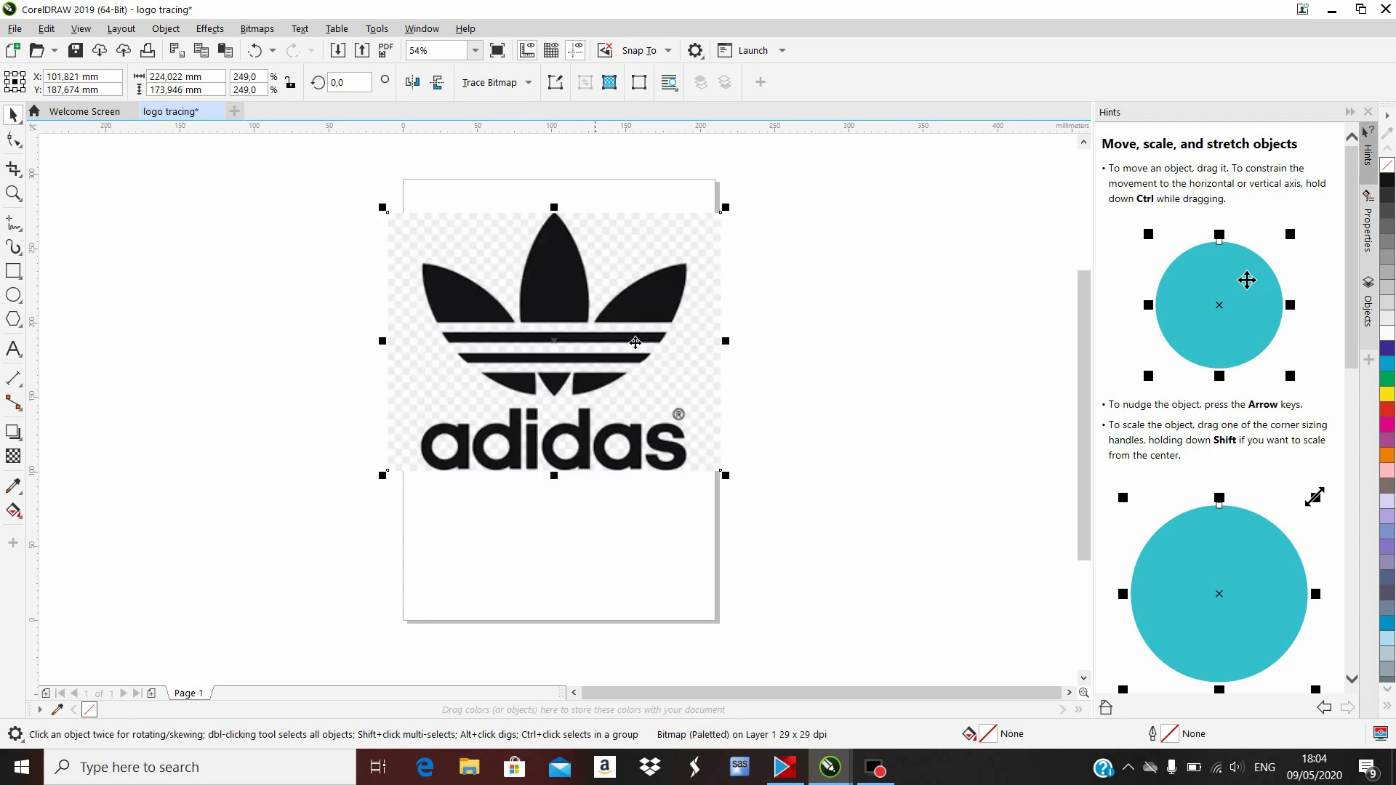
left_click(812, 326)
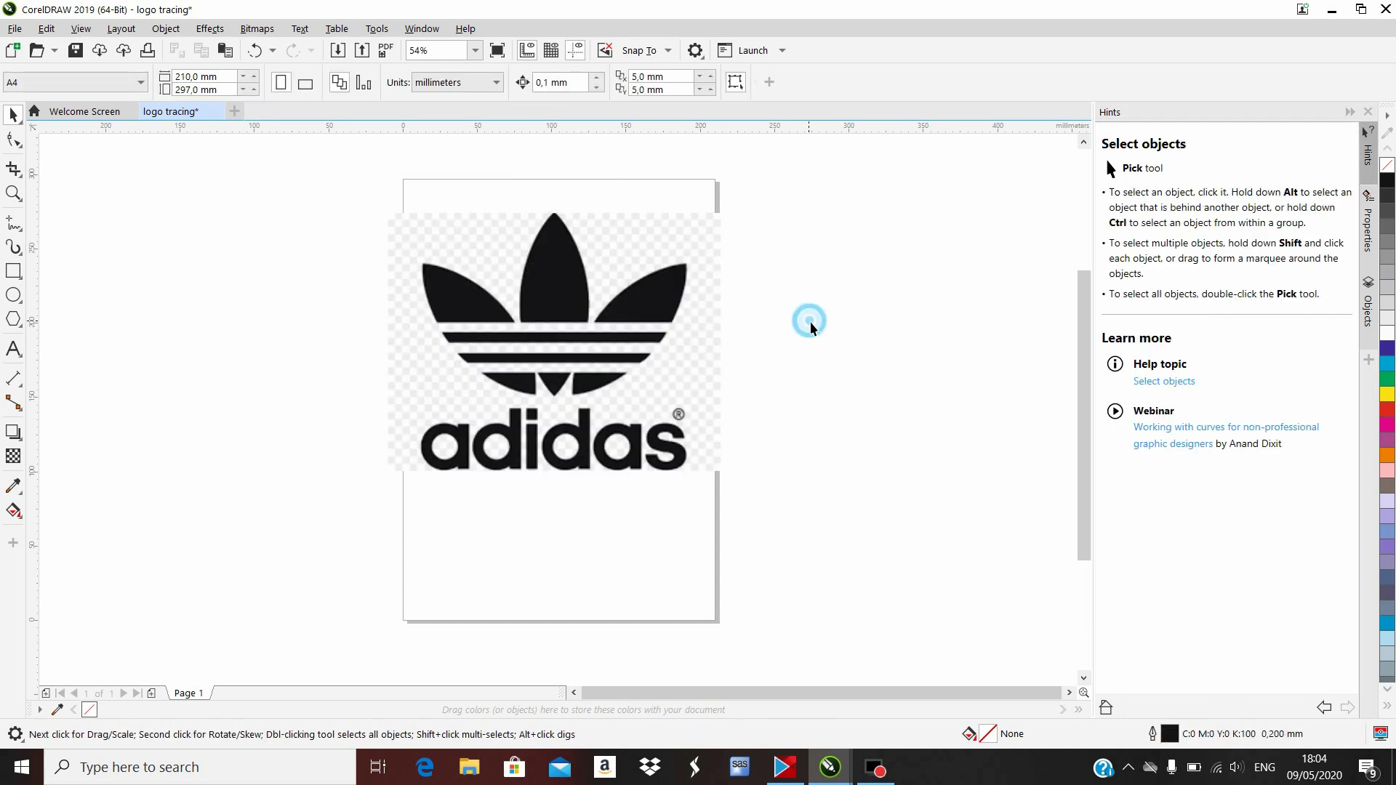
With the Bézier tool, draw a straight line from the top leaf's tip down to the triangle's point.
left_click(22, 230)
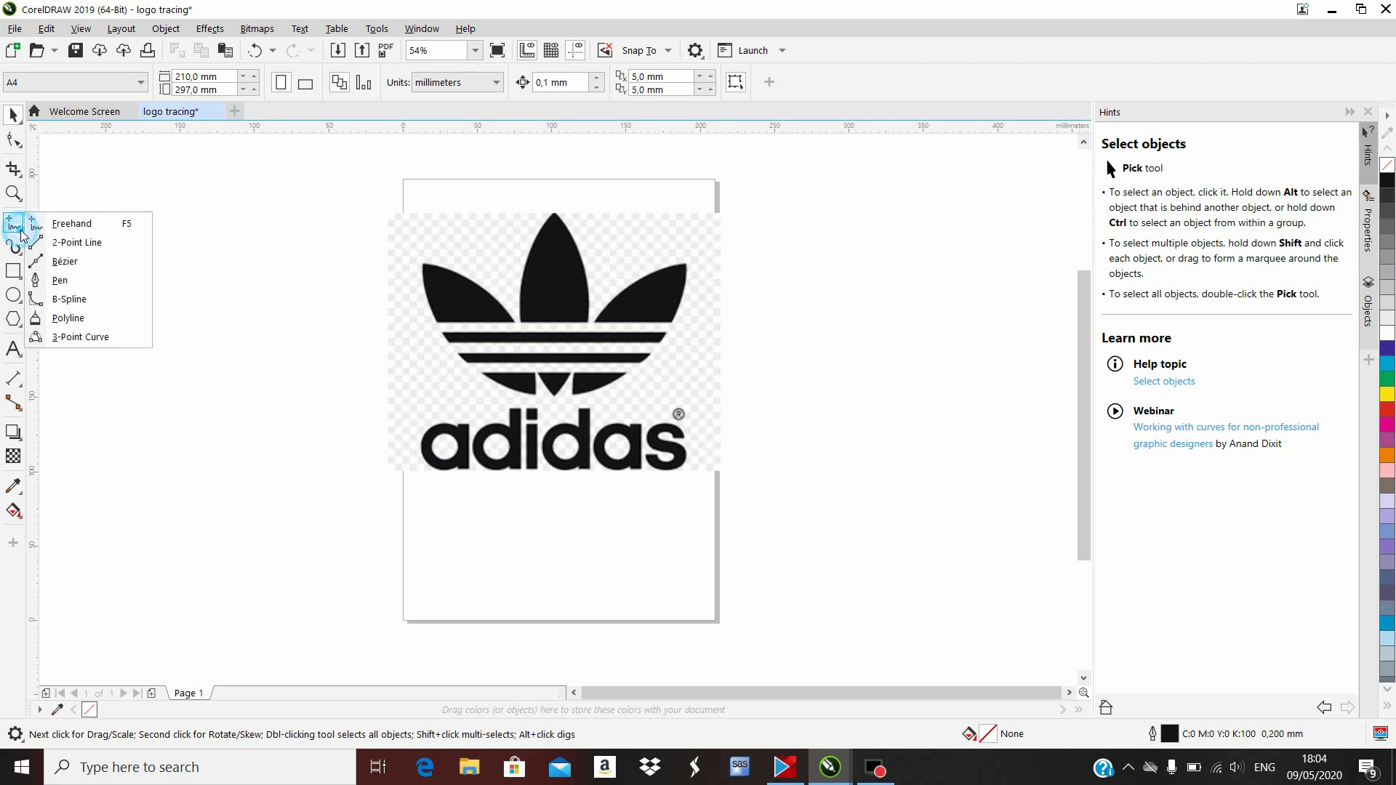
left_click(74, 264)
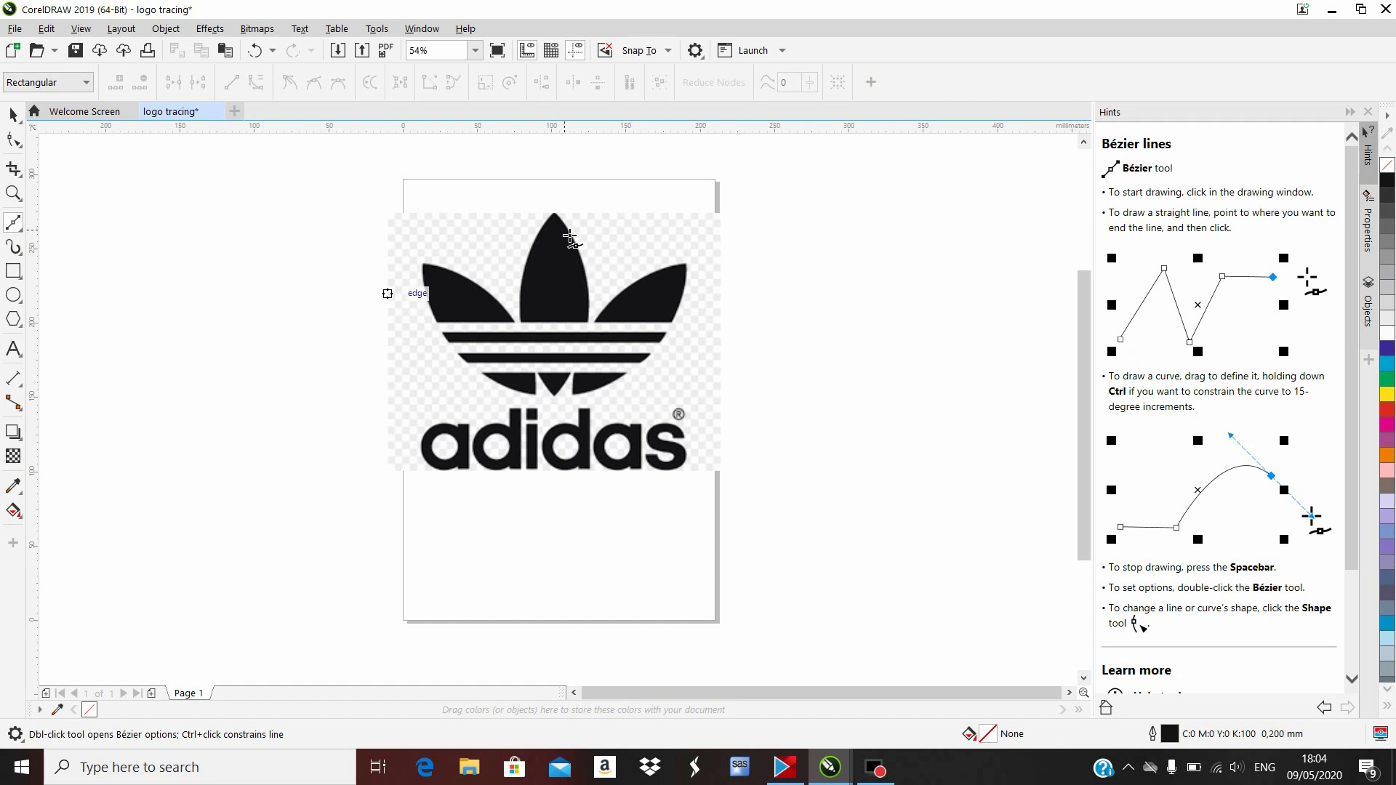
scroll(558, 212, "up", 3)
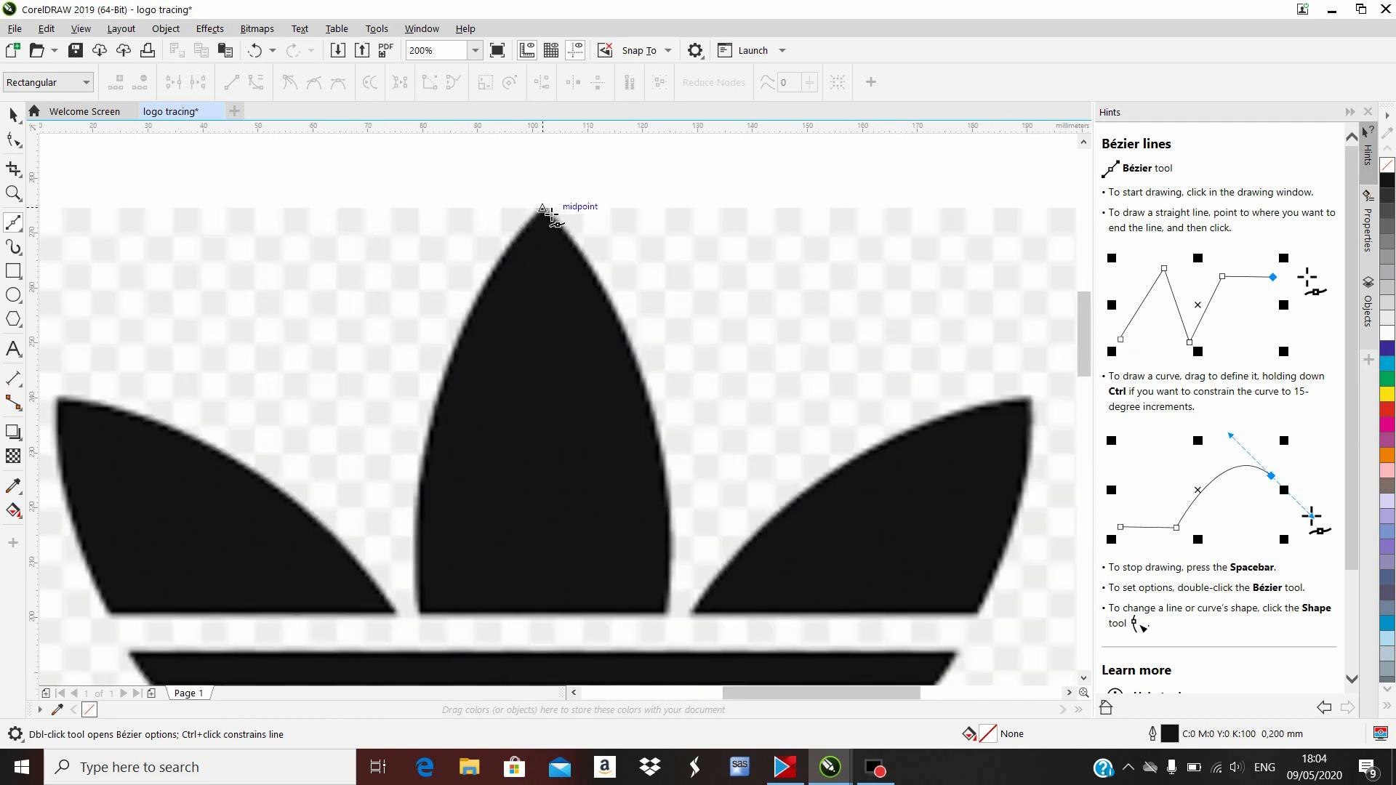
left_click(551, 214)
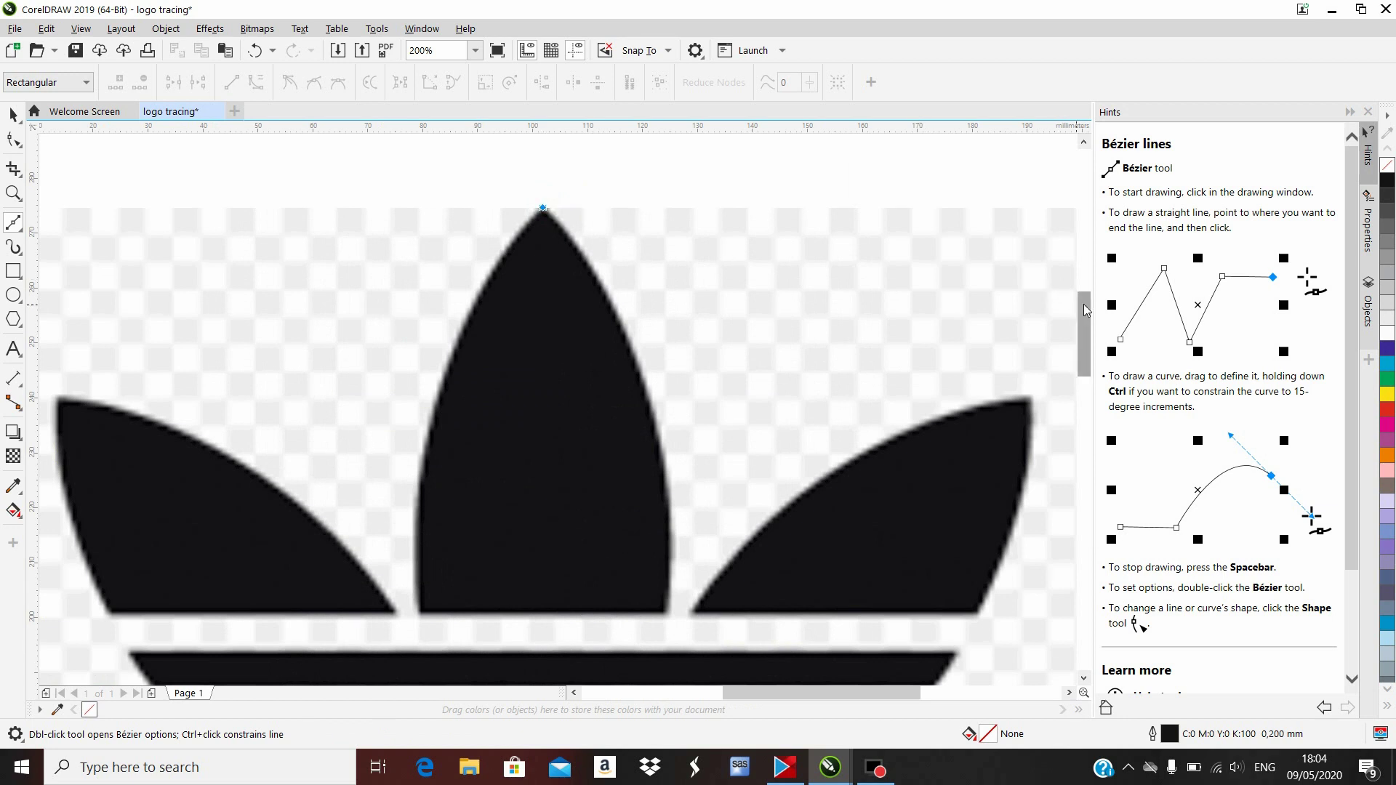
left_click_drag(1086, 310, 1085, 373)
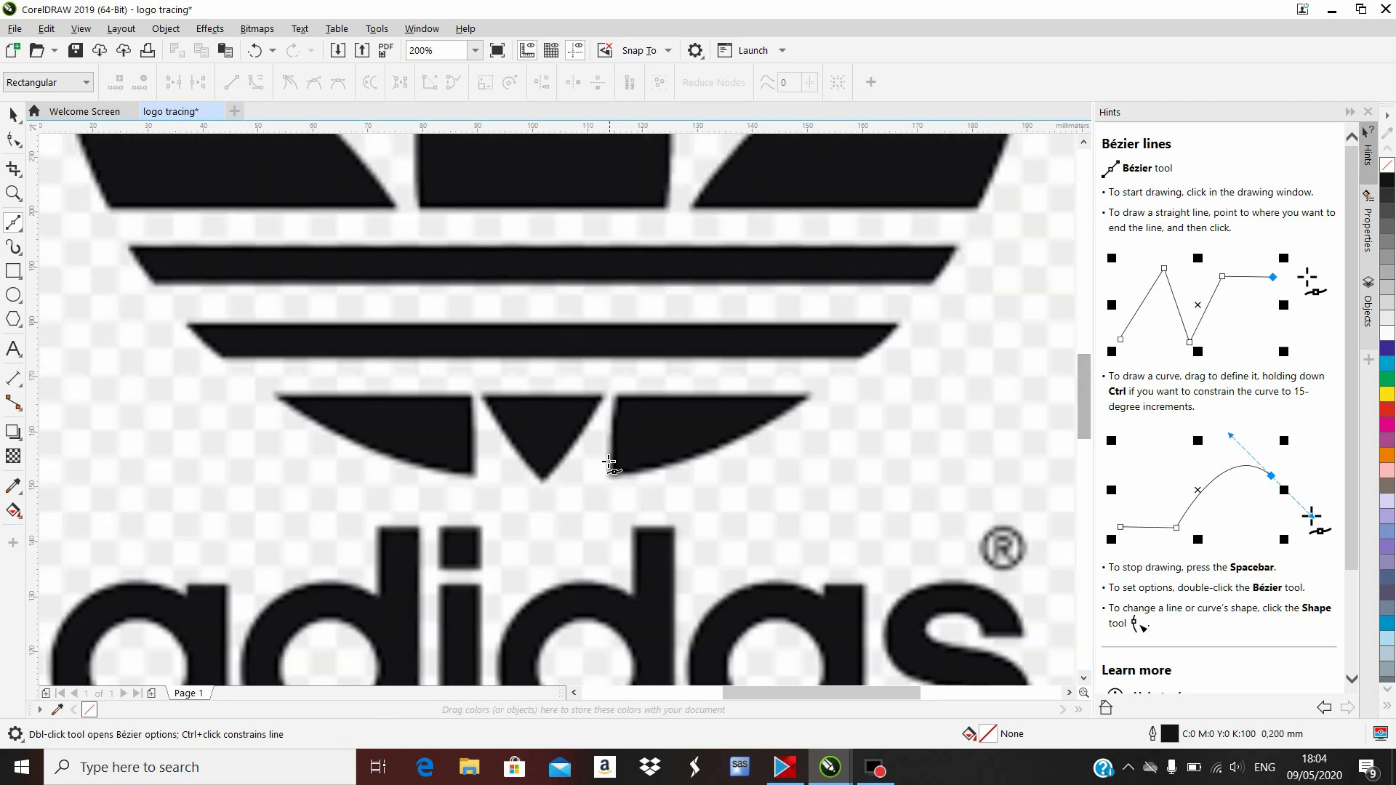
left_click(544, 482)
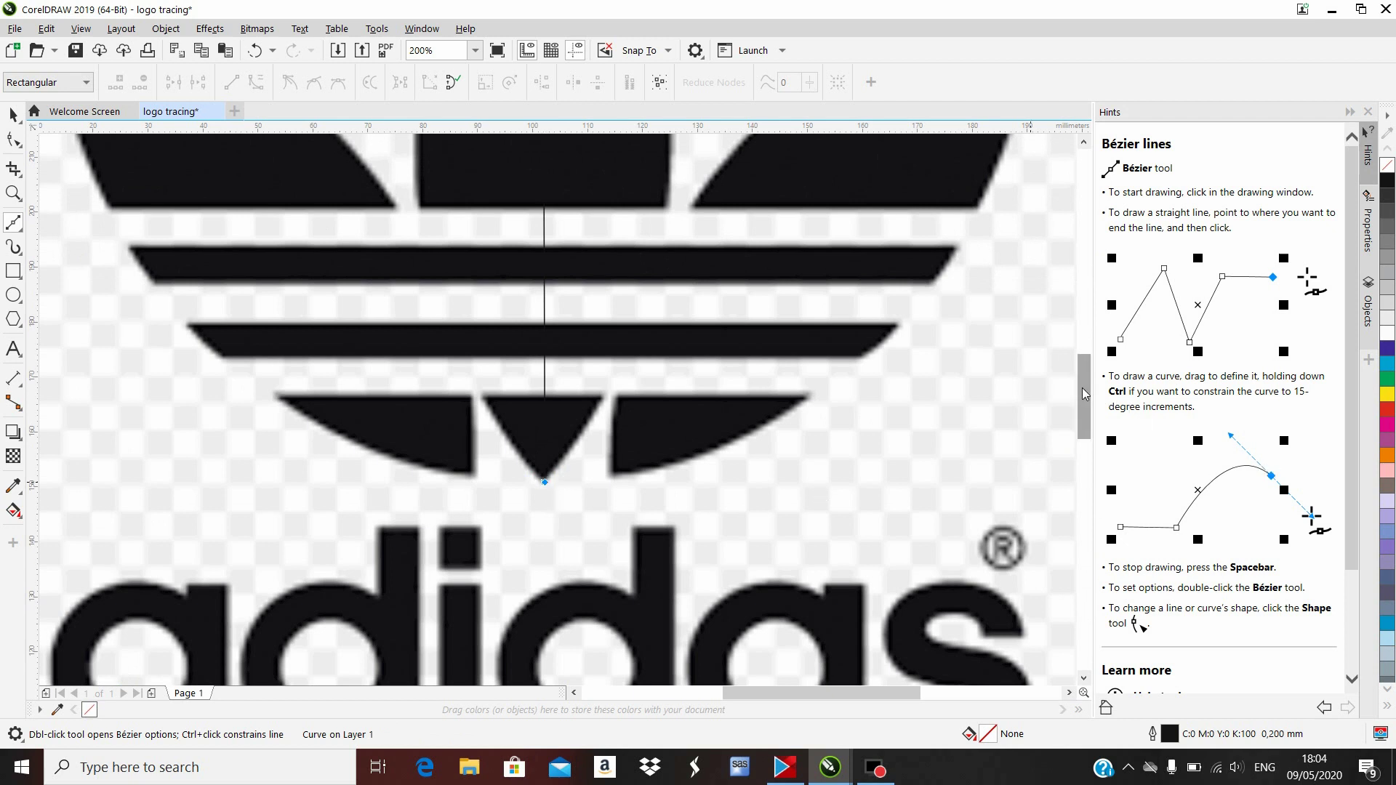
left_click_drag(1086, 393, 1086, 303)
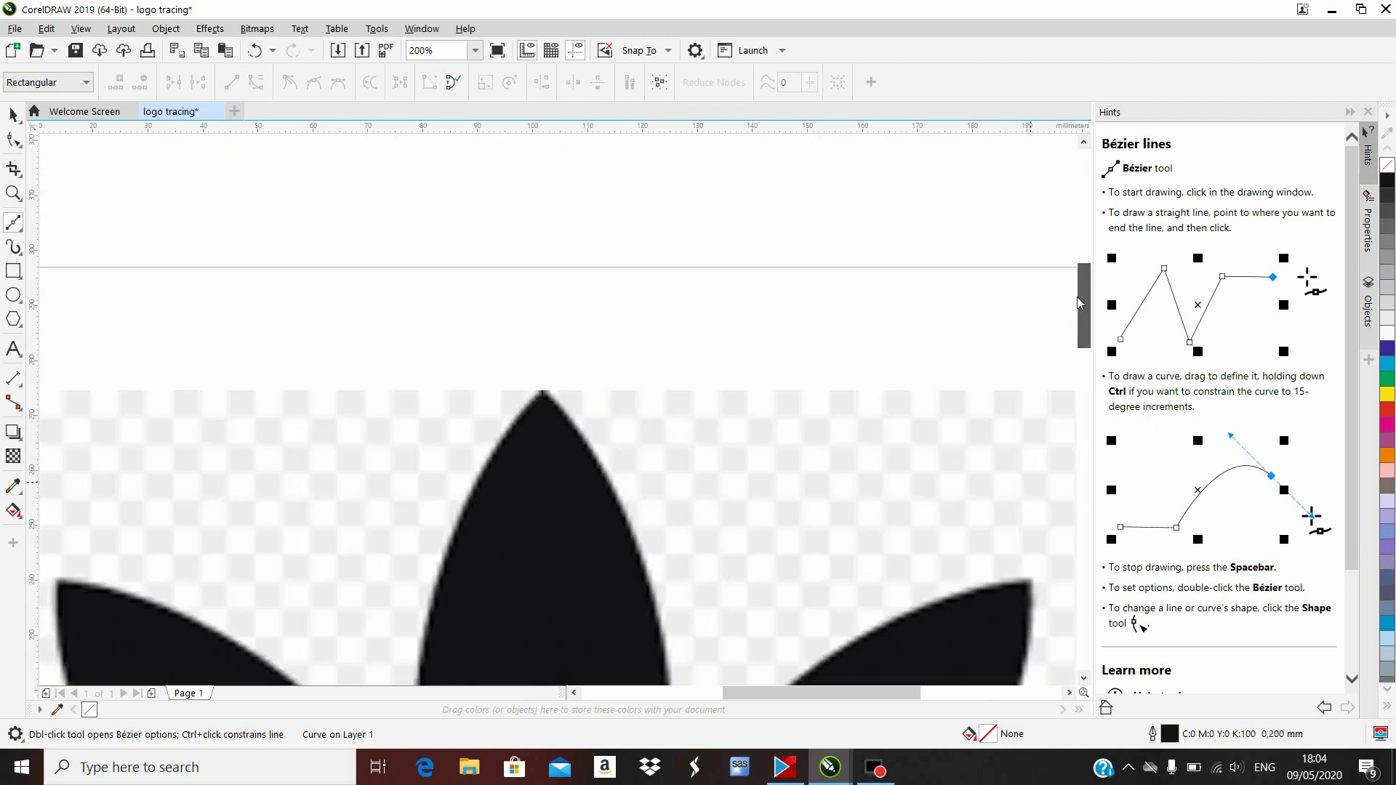
left_click(547, 398)
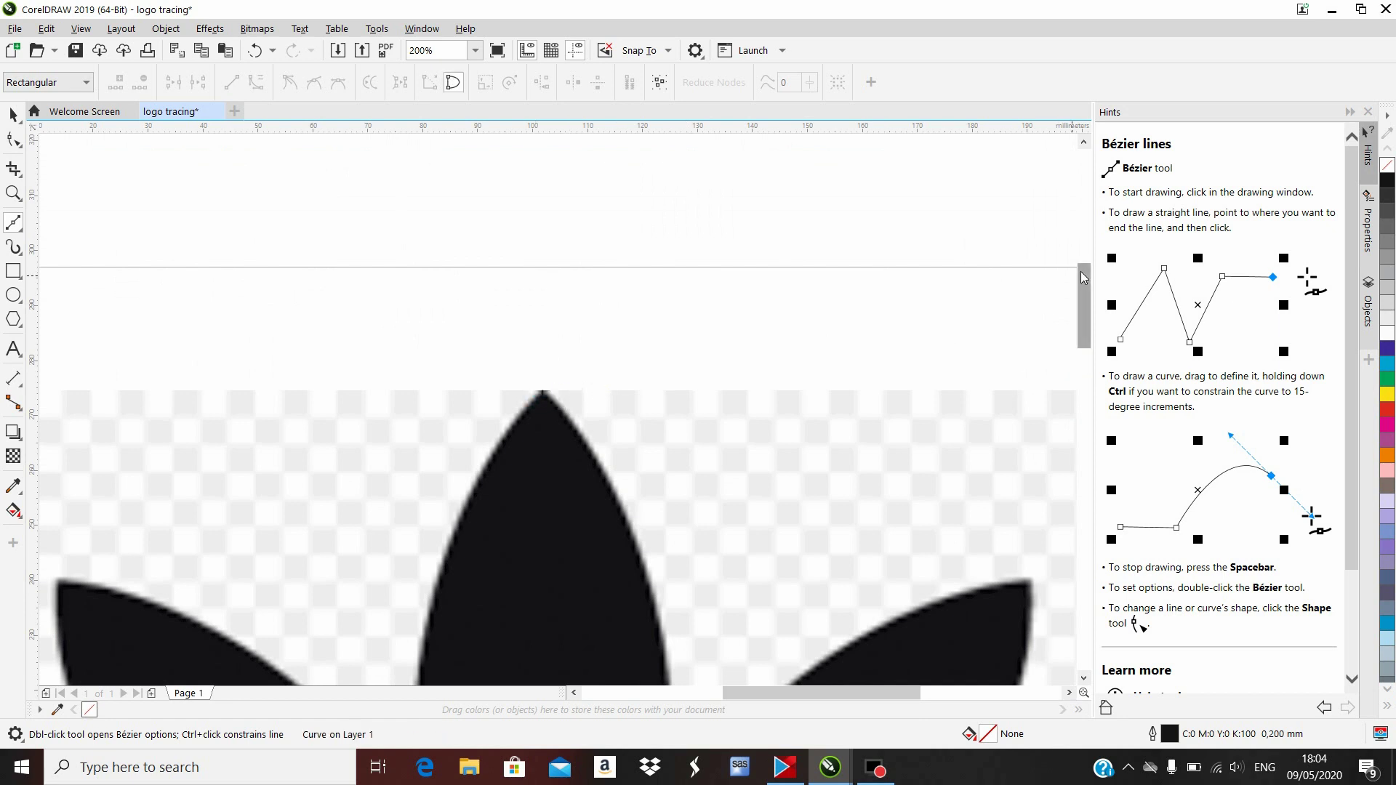
left_click_drag(1083, 280, 1085, 325)
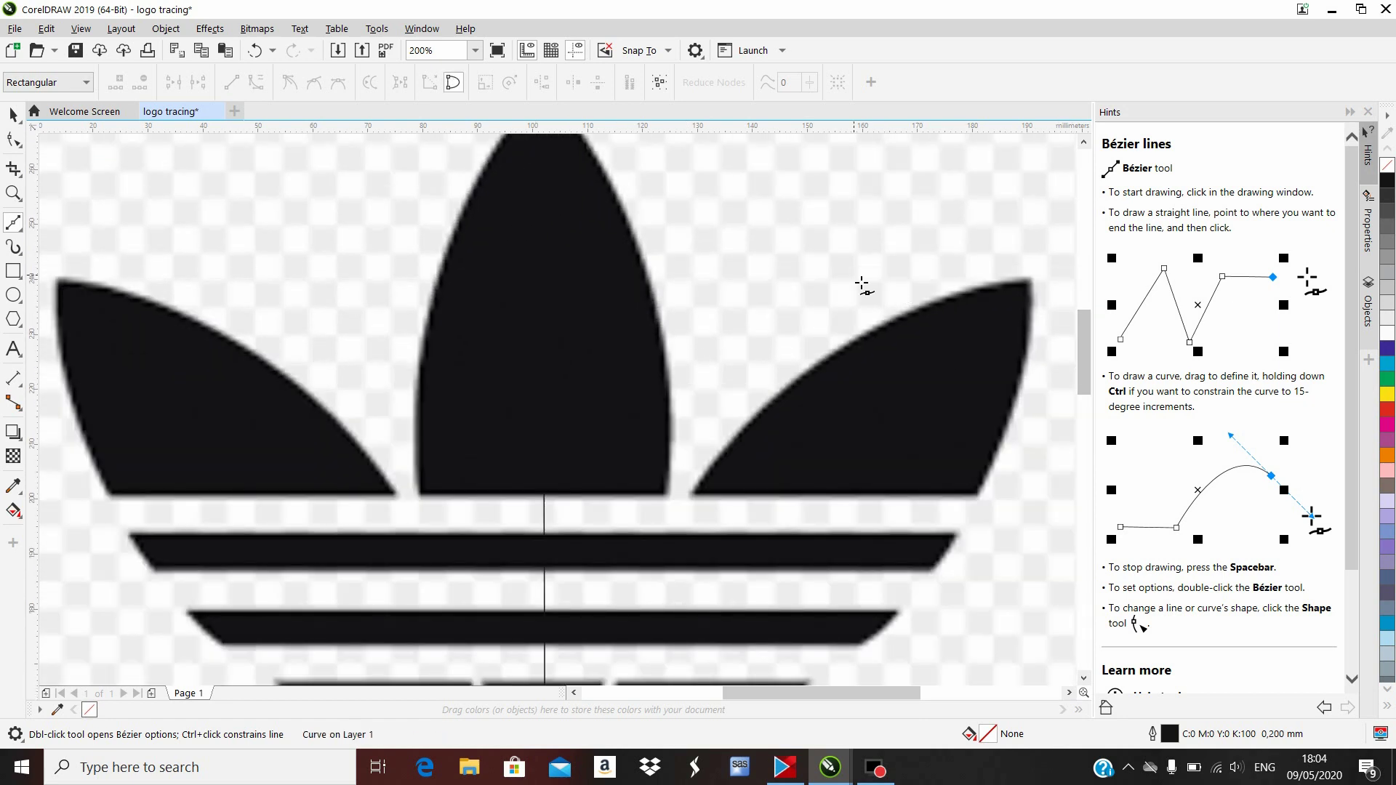
scroll(862, 286, "down", 2)
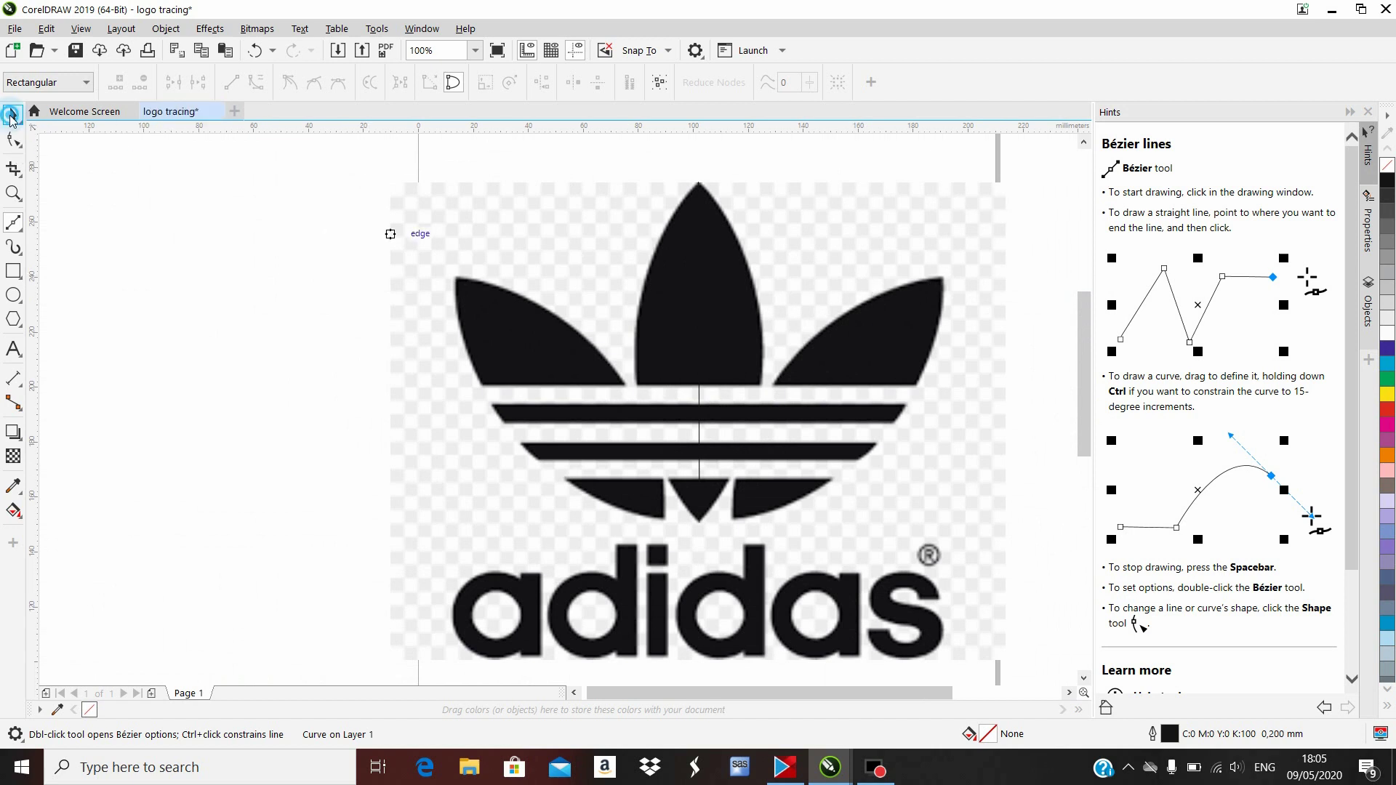
Convert one line segment to a curve and bow it along the middle leaf's right edge.
left_click(12, 114)
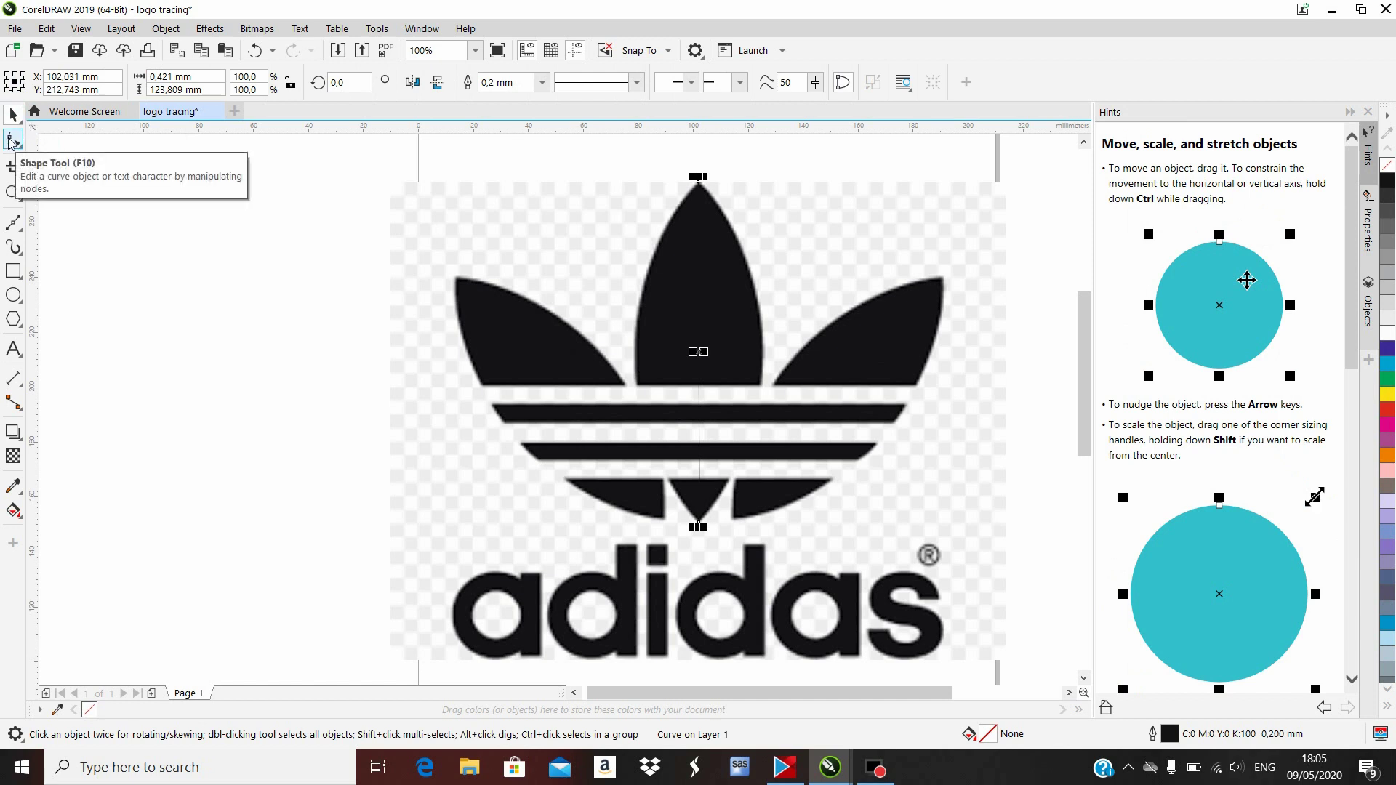
left_click(11, 140)
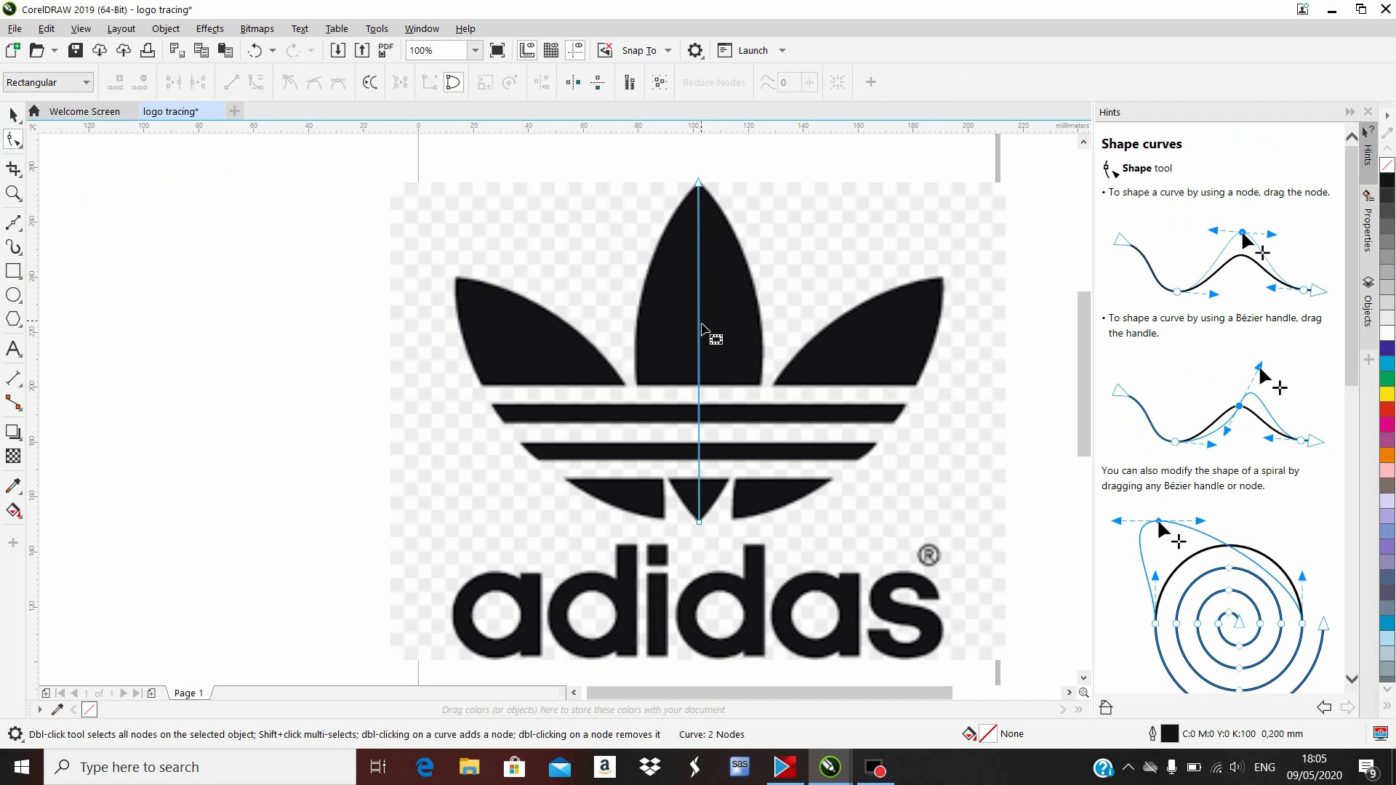
left_click(699, 331)
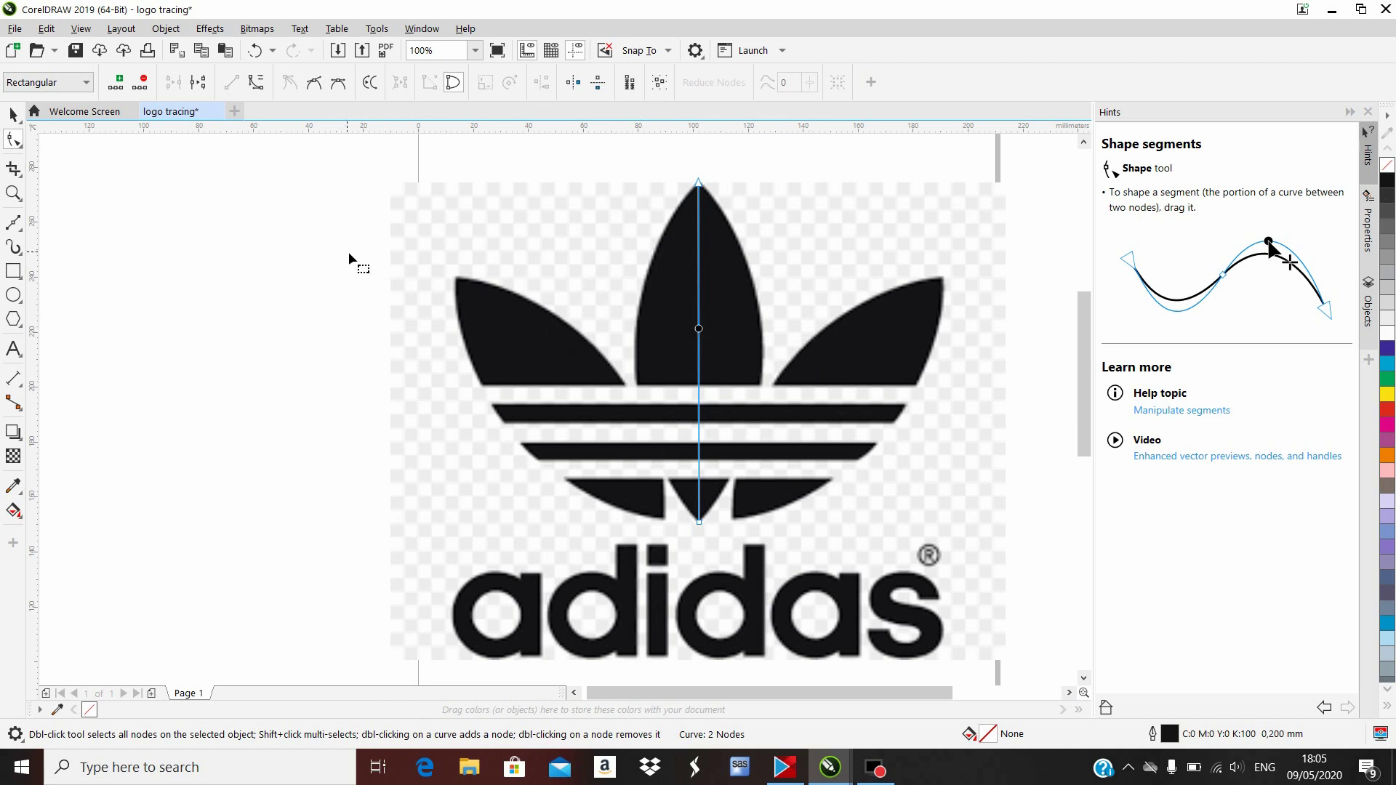
left_click(256, 85)
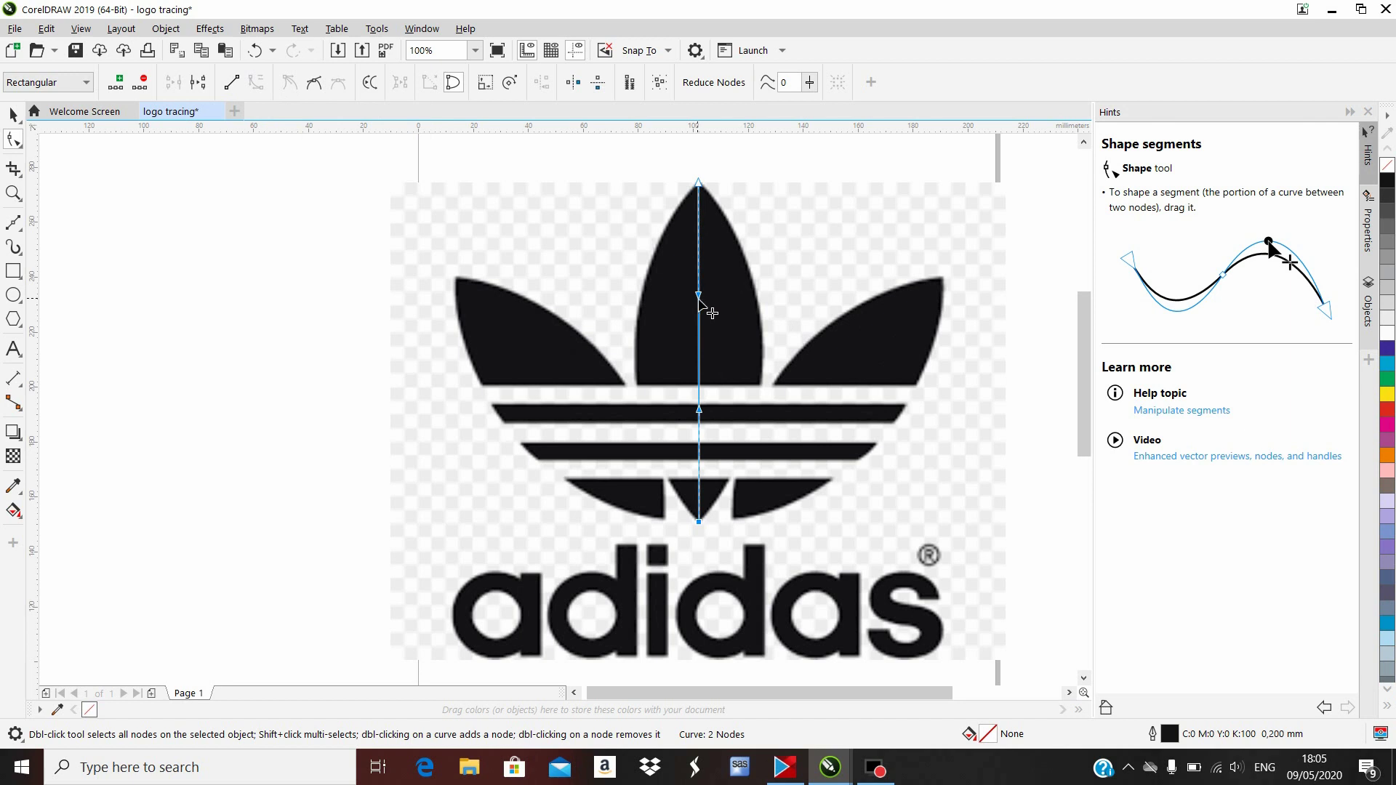
left_click_drag(698, 300, 804, 295)
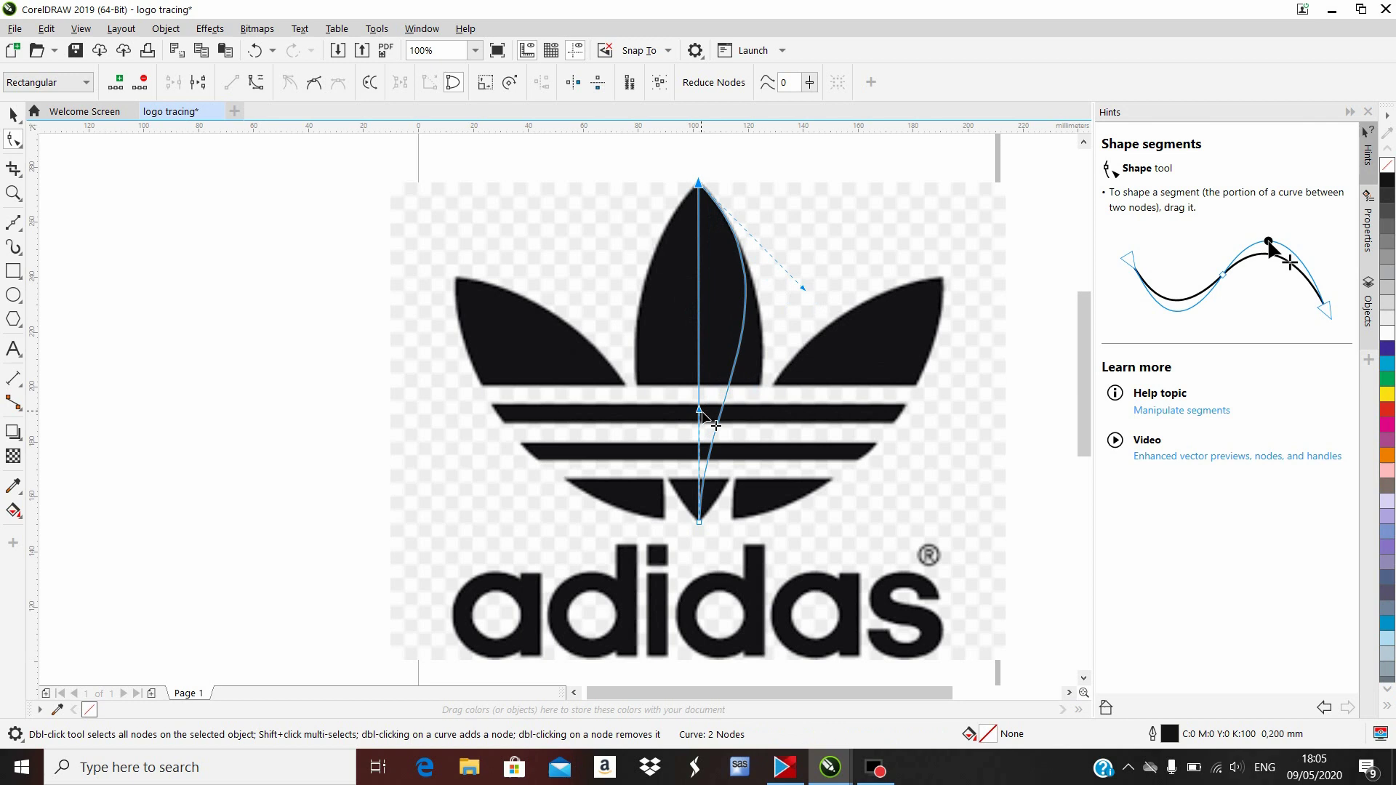
left_click_drag(701, 412, 765, 460)
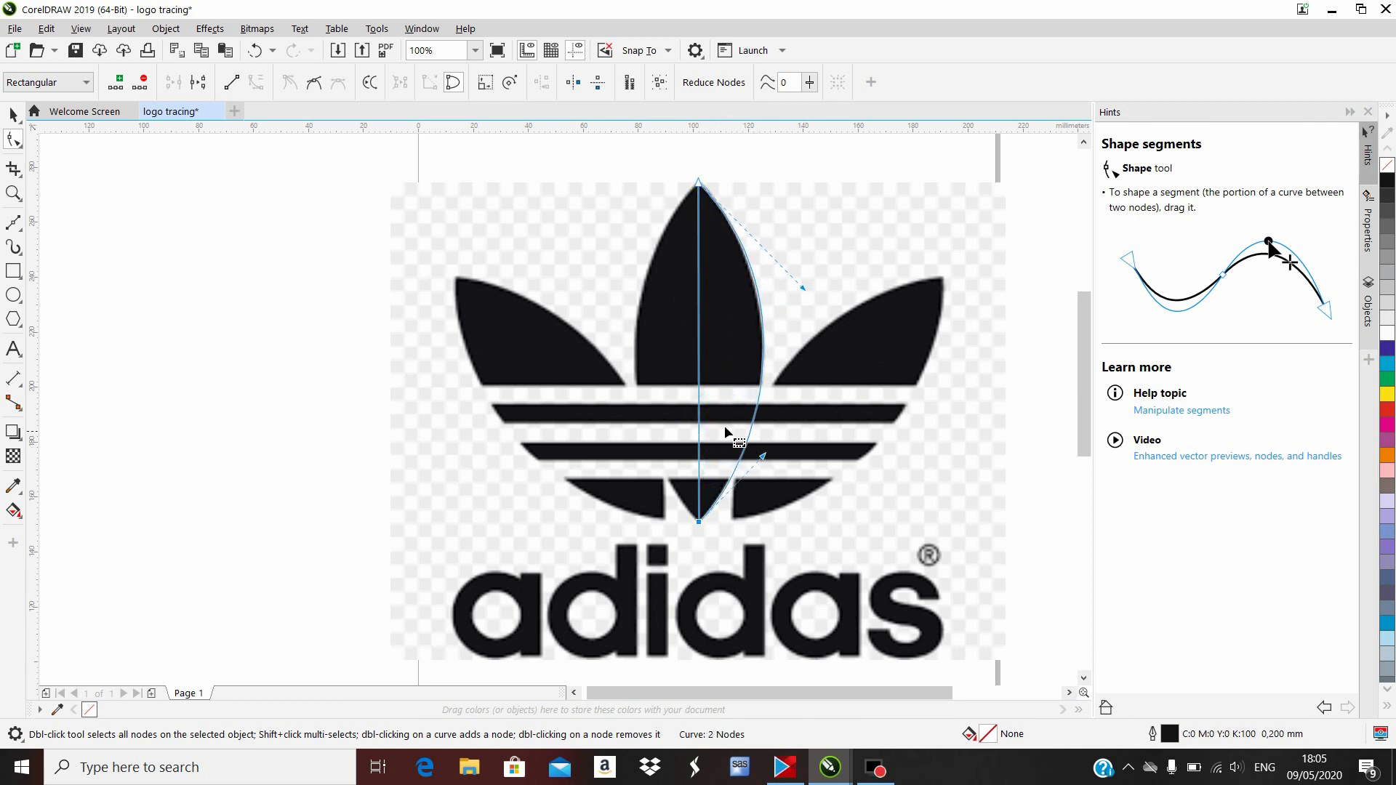
Convert the other segment to a curve and bend it along the middle leaf's left edge.
left_click(698, 373)
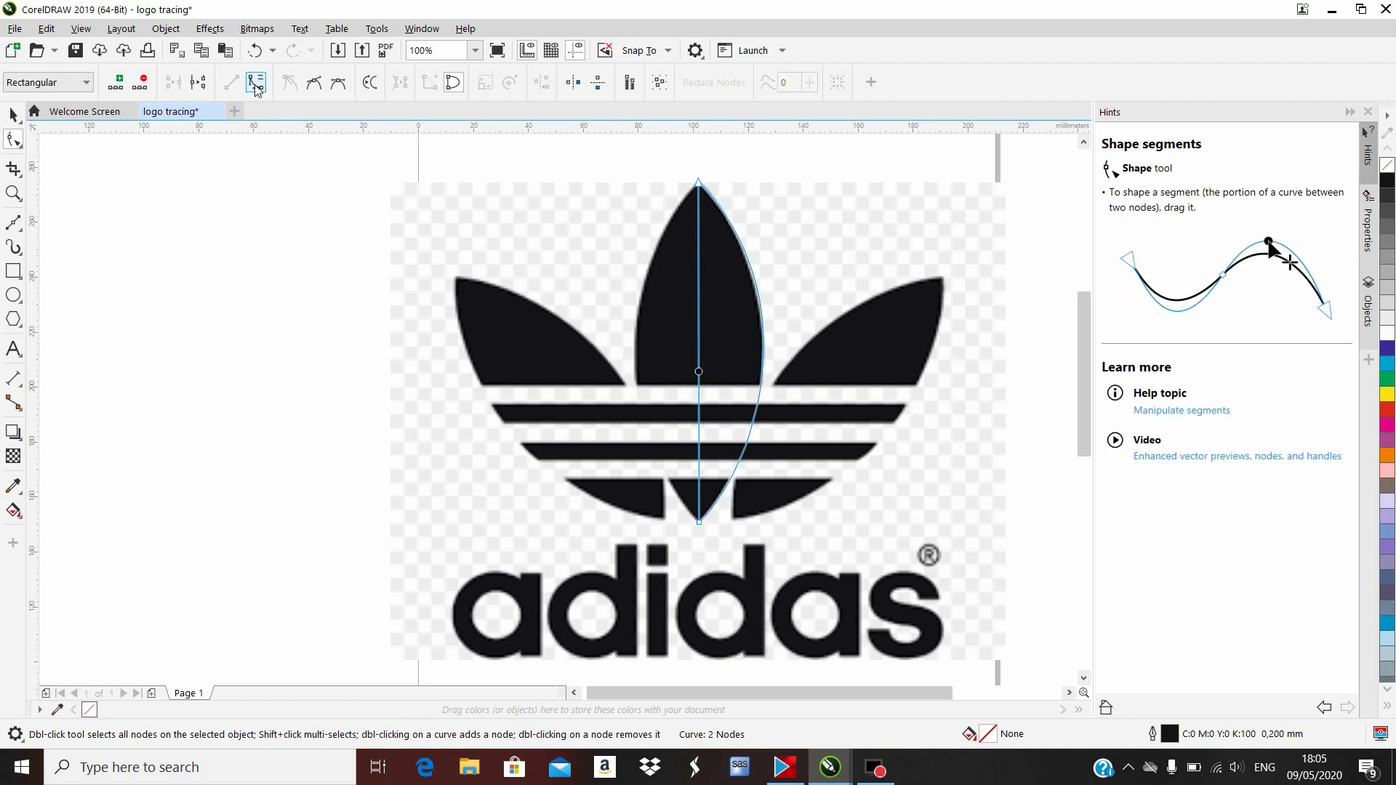
left_click(232, 82)
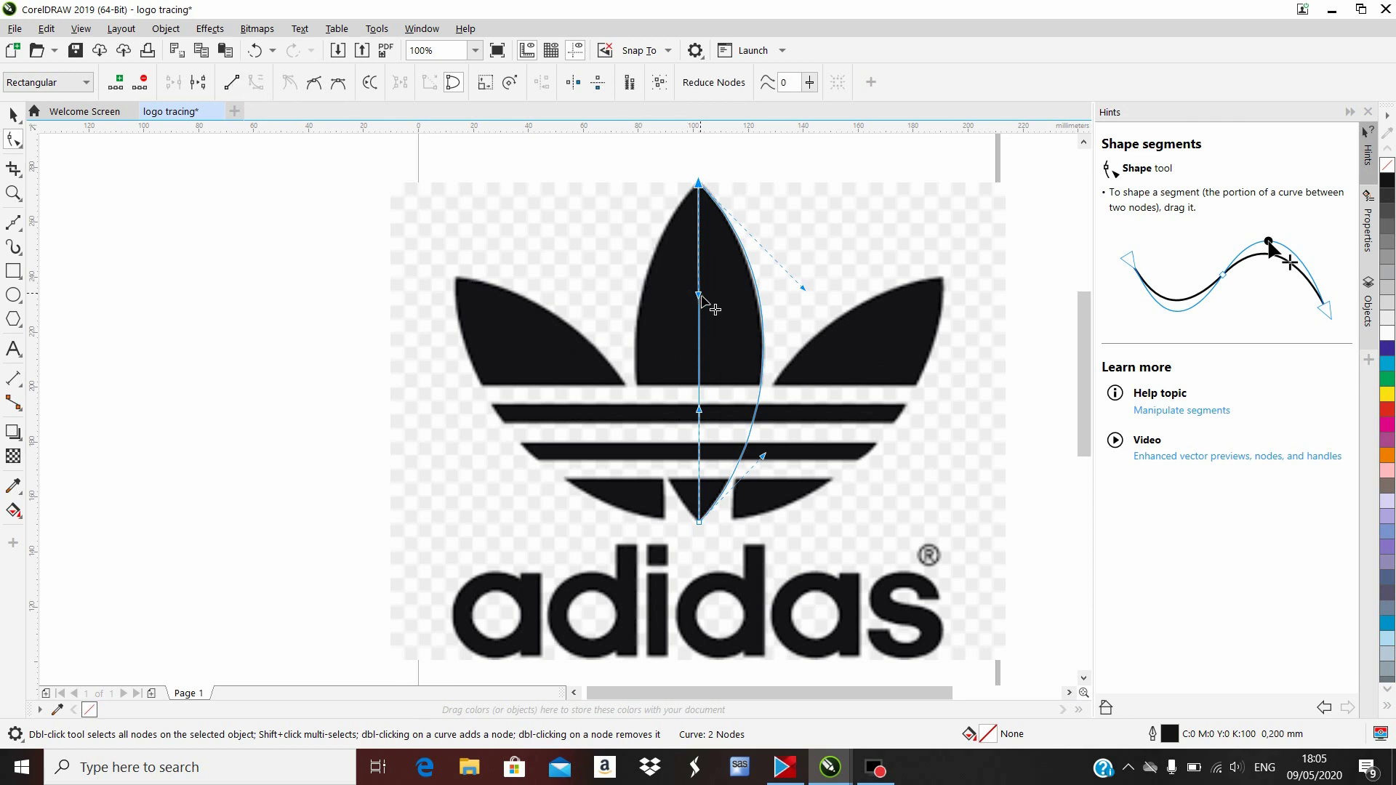
left_click_drag(702, 298, 580, 310)
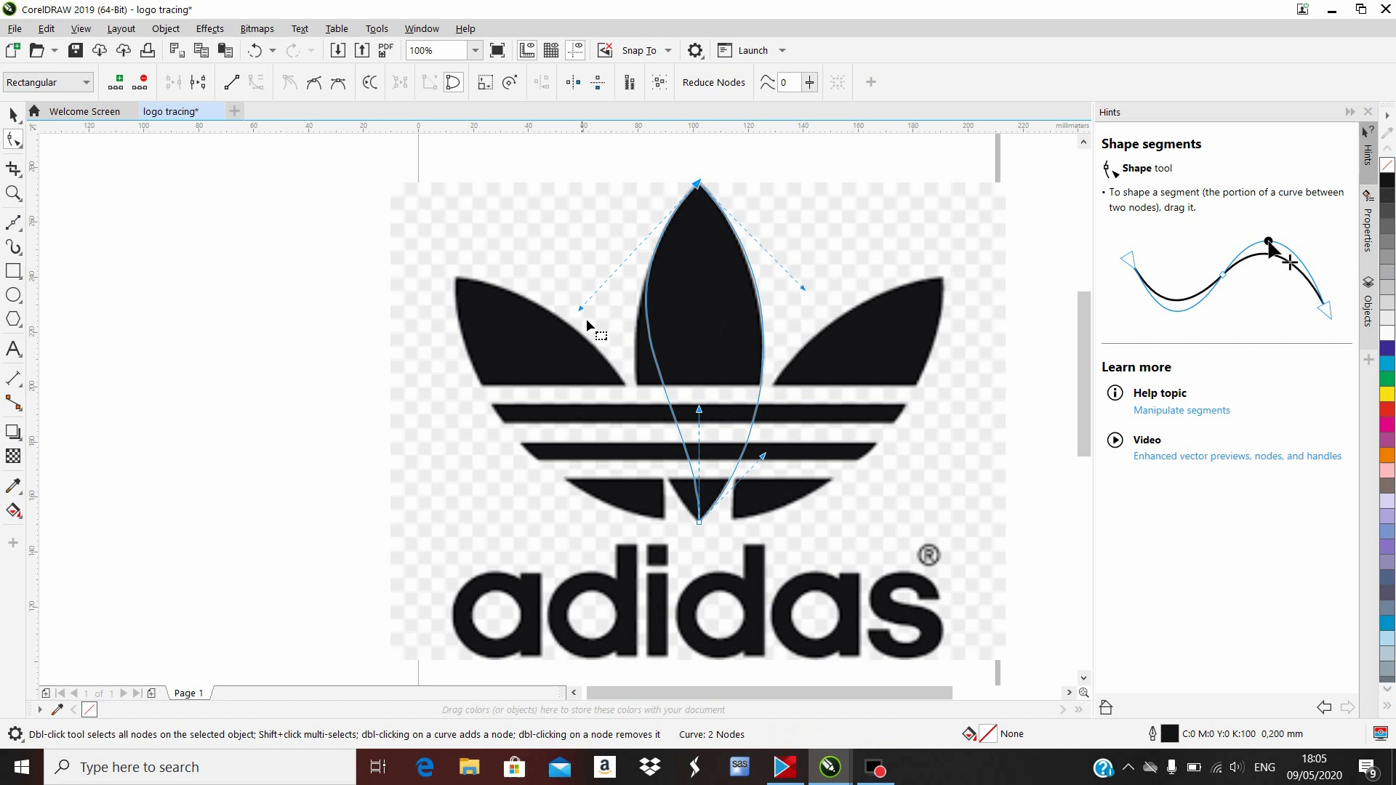
left_click_drag(697, 411, 656, 482)
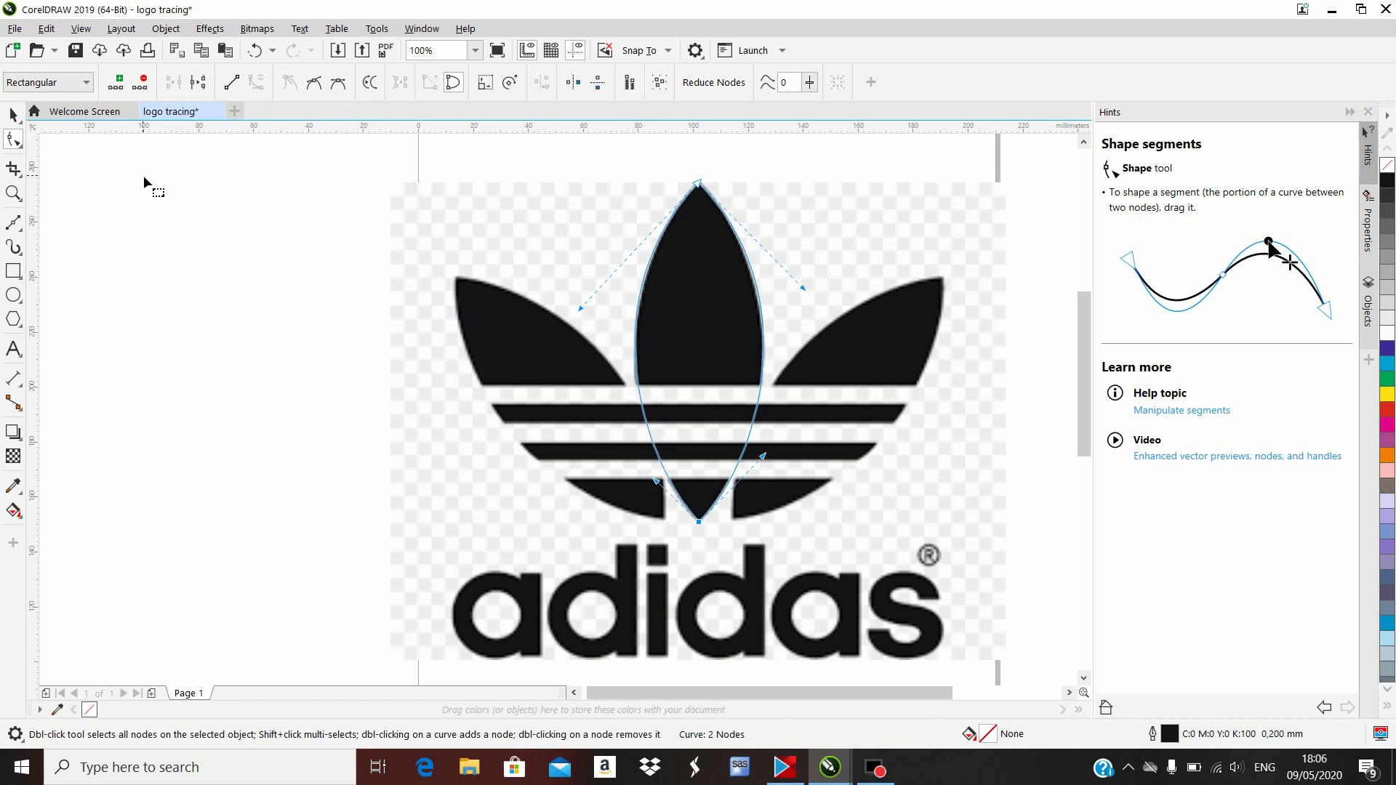
left_click(14, 116)
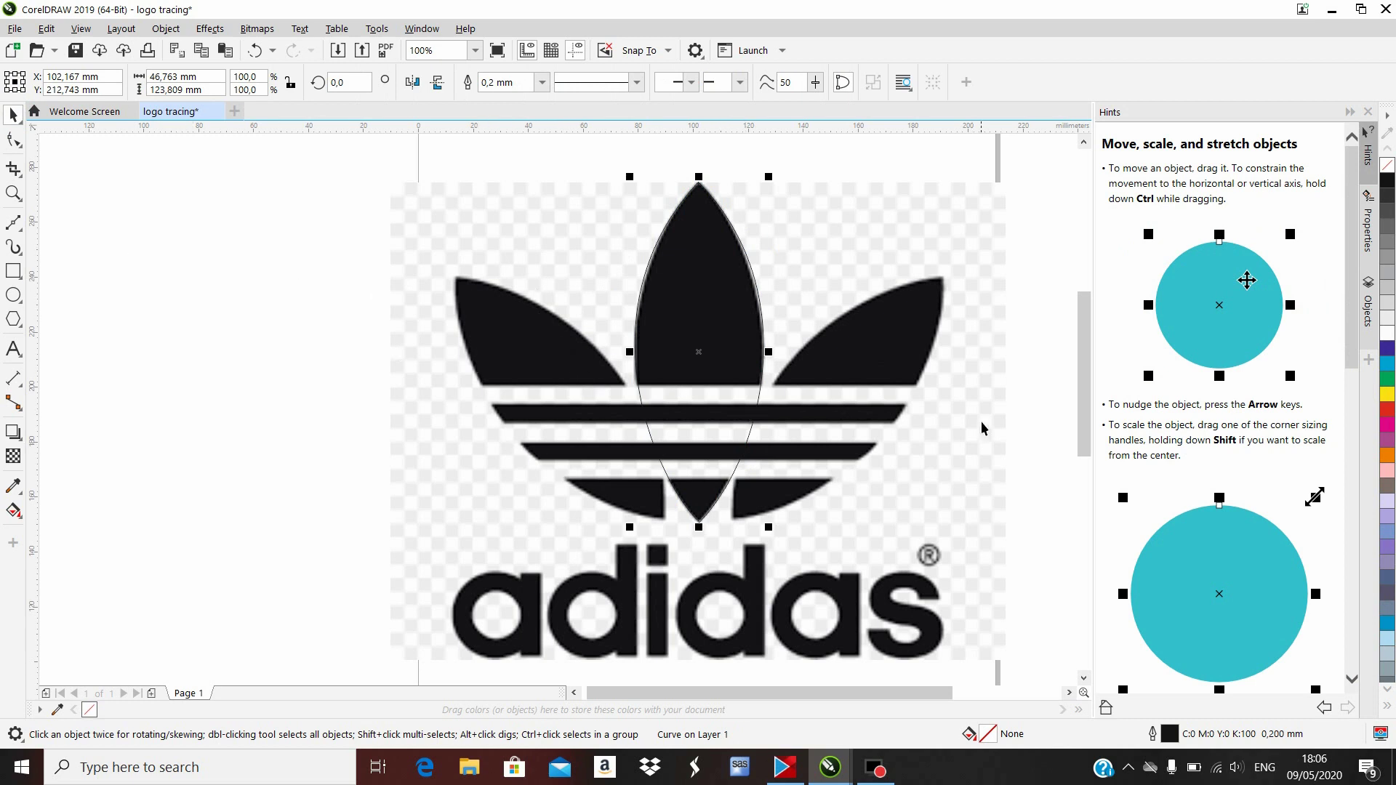
Draw a closed Bézier line from the left leaf's tip to its bottom point and back.
left_click(12, 224)
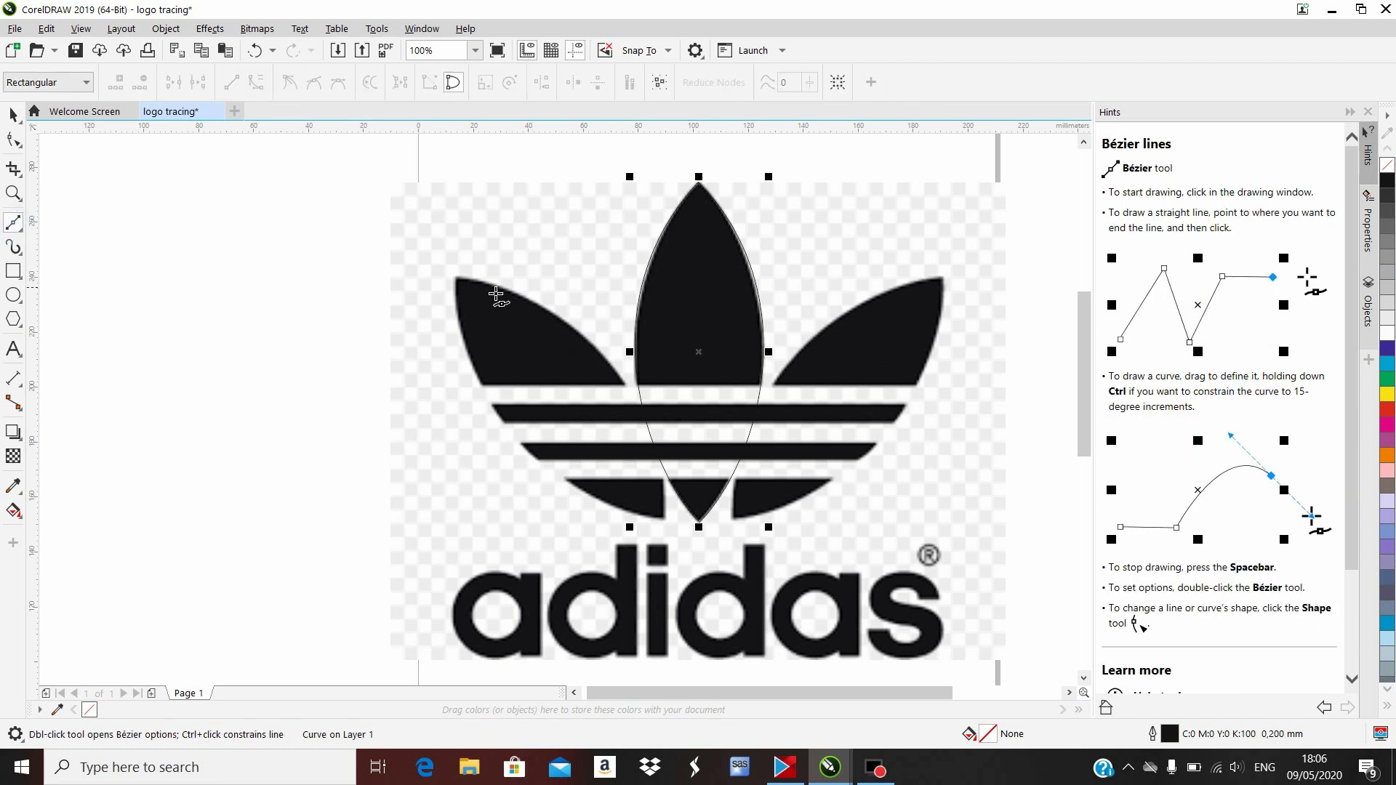
left_click(453, 276)
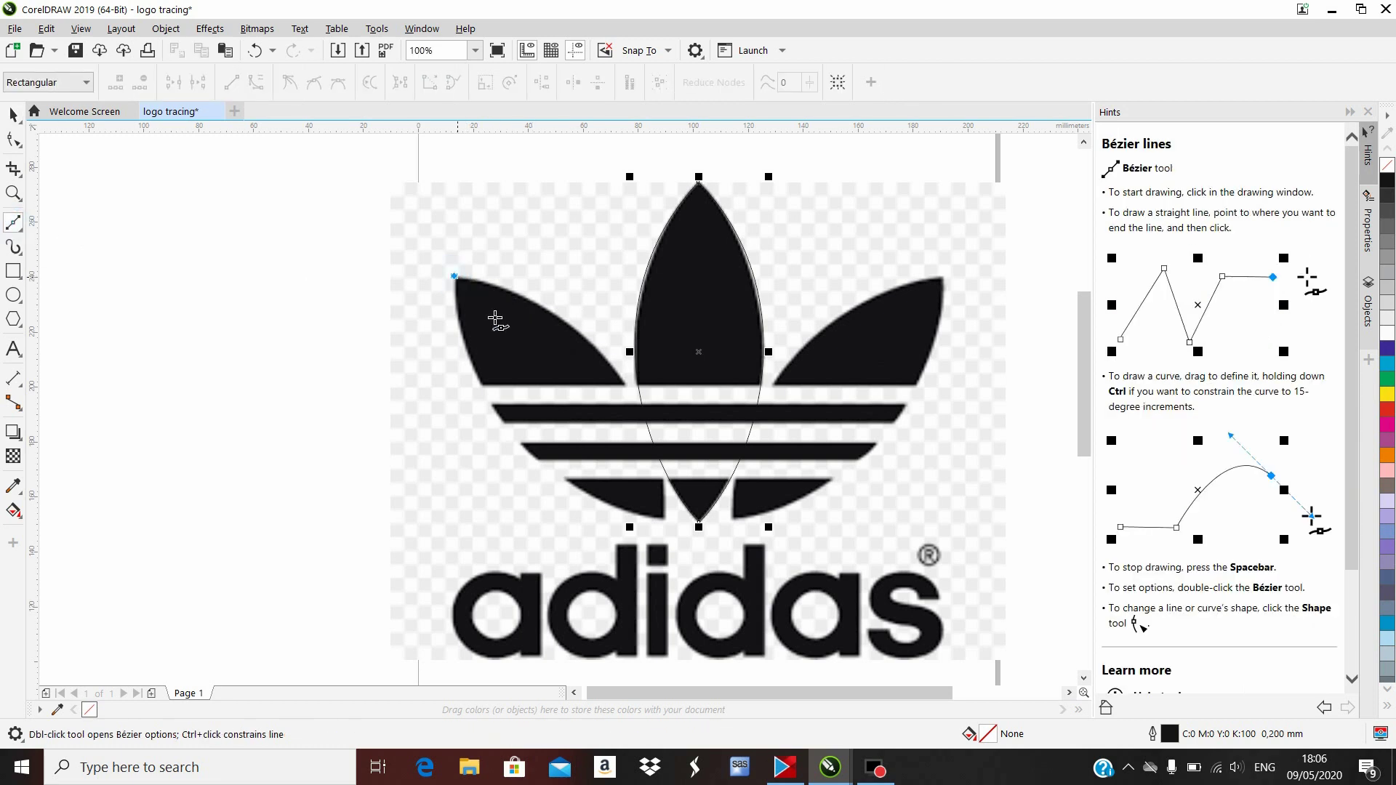
left_click(664, 517)
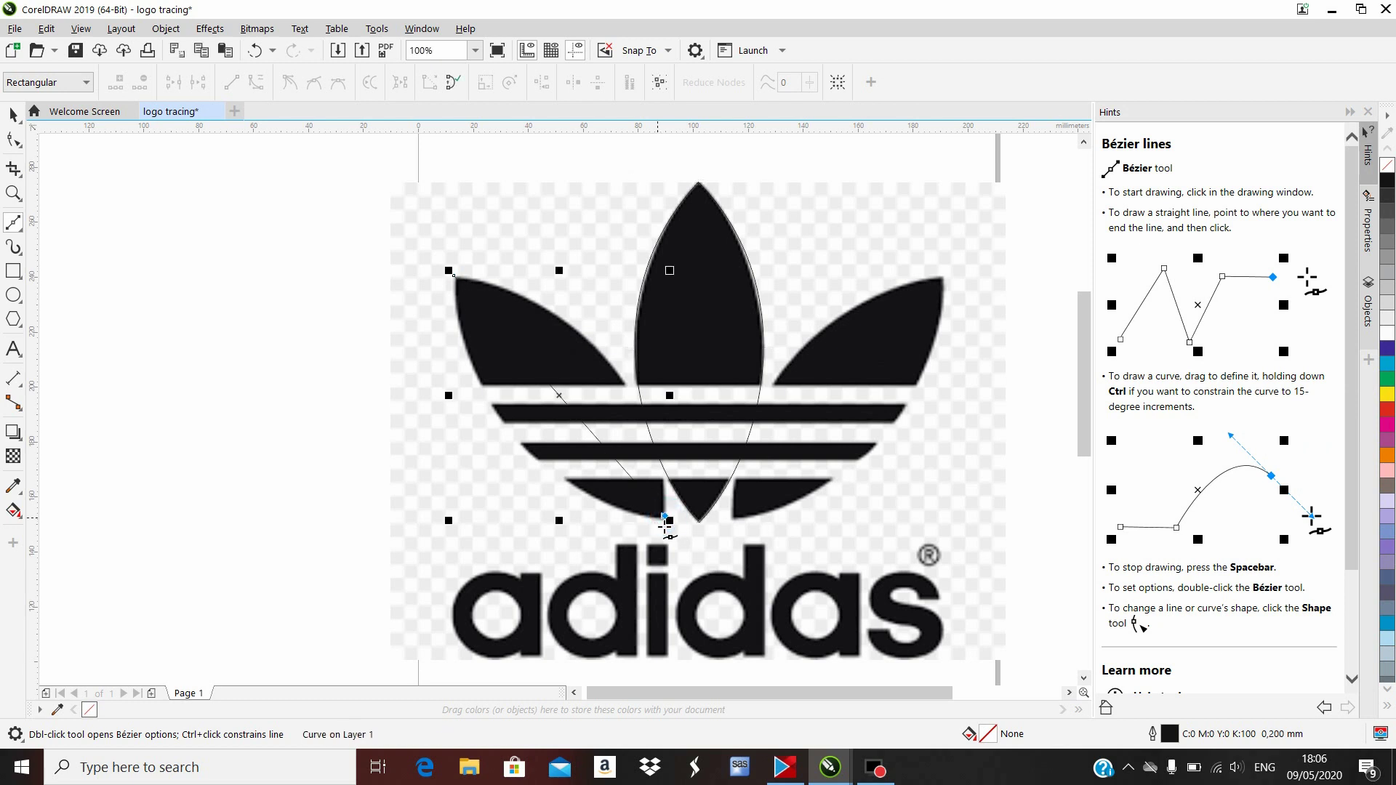
left_click(461, 284)
Convert one segment to a curve and fit it to the left leaf's upper edge.
left_click(13, 139)
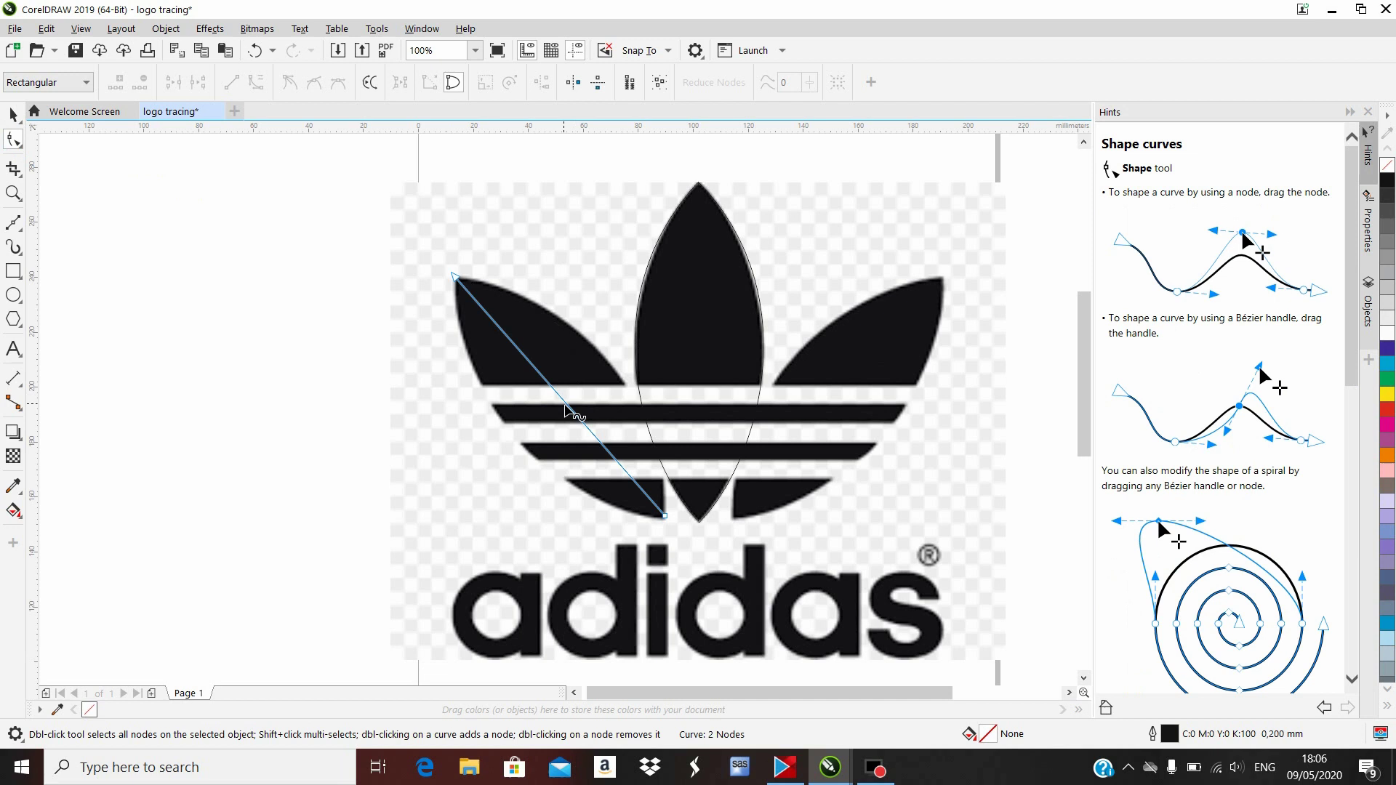
left_click(565, 402)
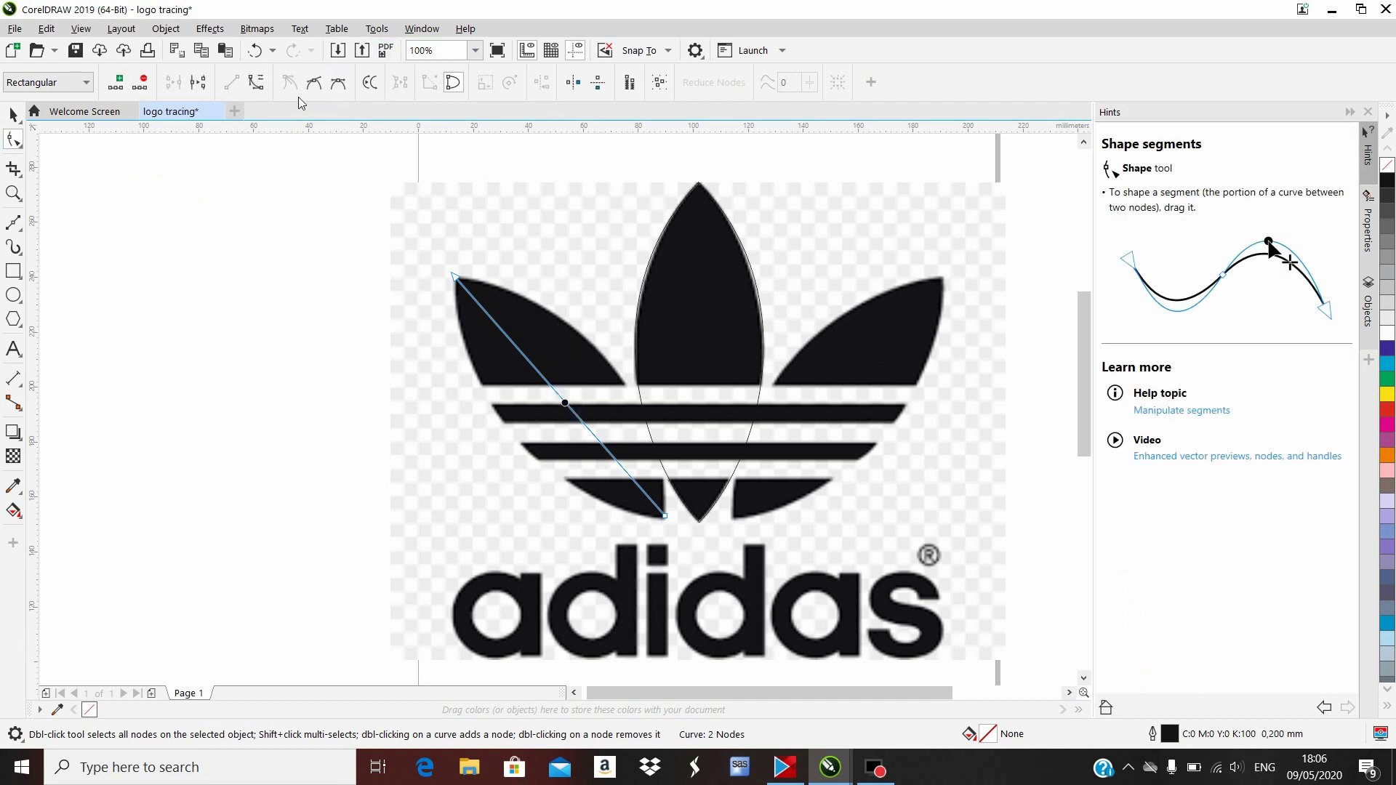
left_click(254, 85)
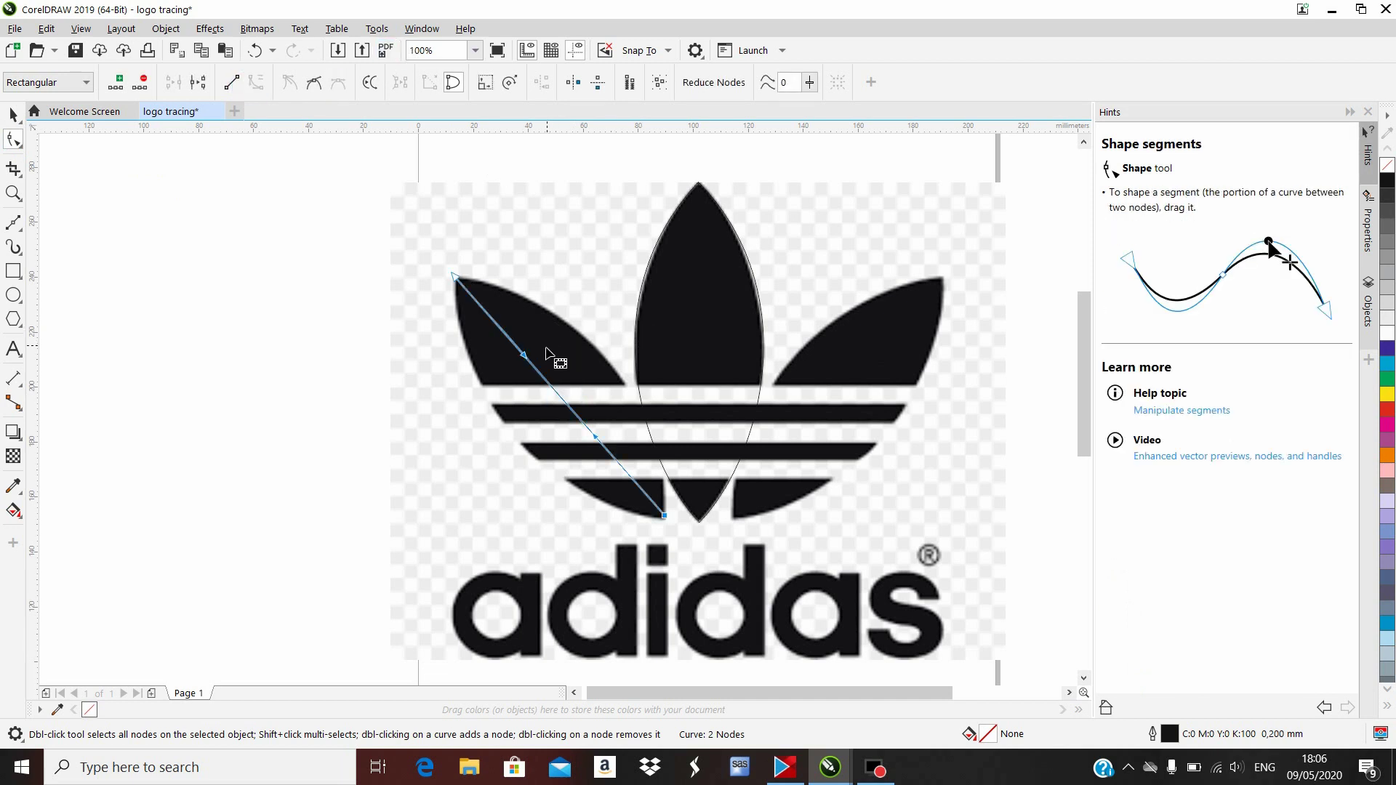
left_click_drag(524, 357, 592, 285)
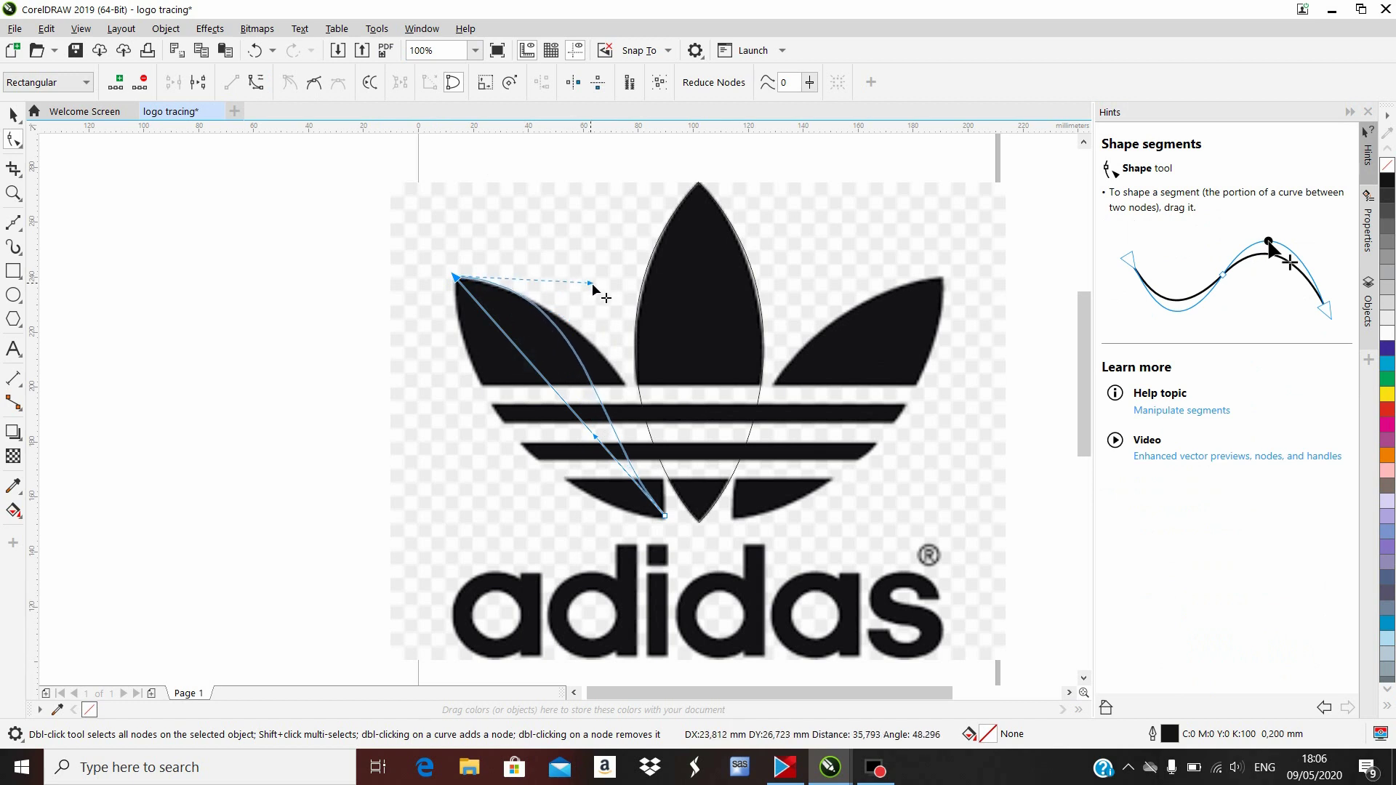
left_click_drag(595, 436, 672, 436)
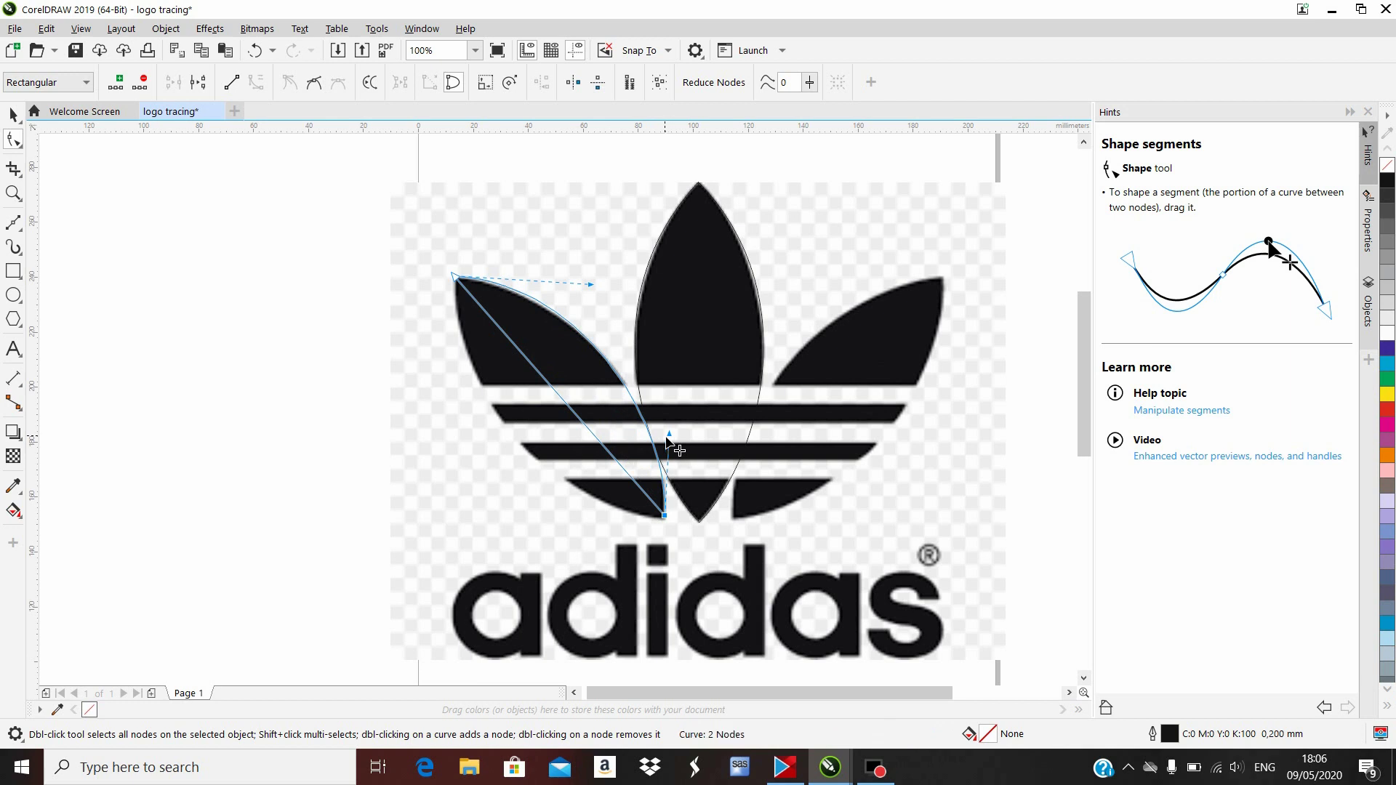
left_click_drag(593, 285, 602, 292)
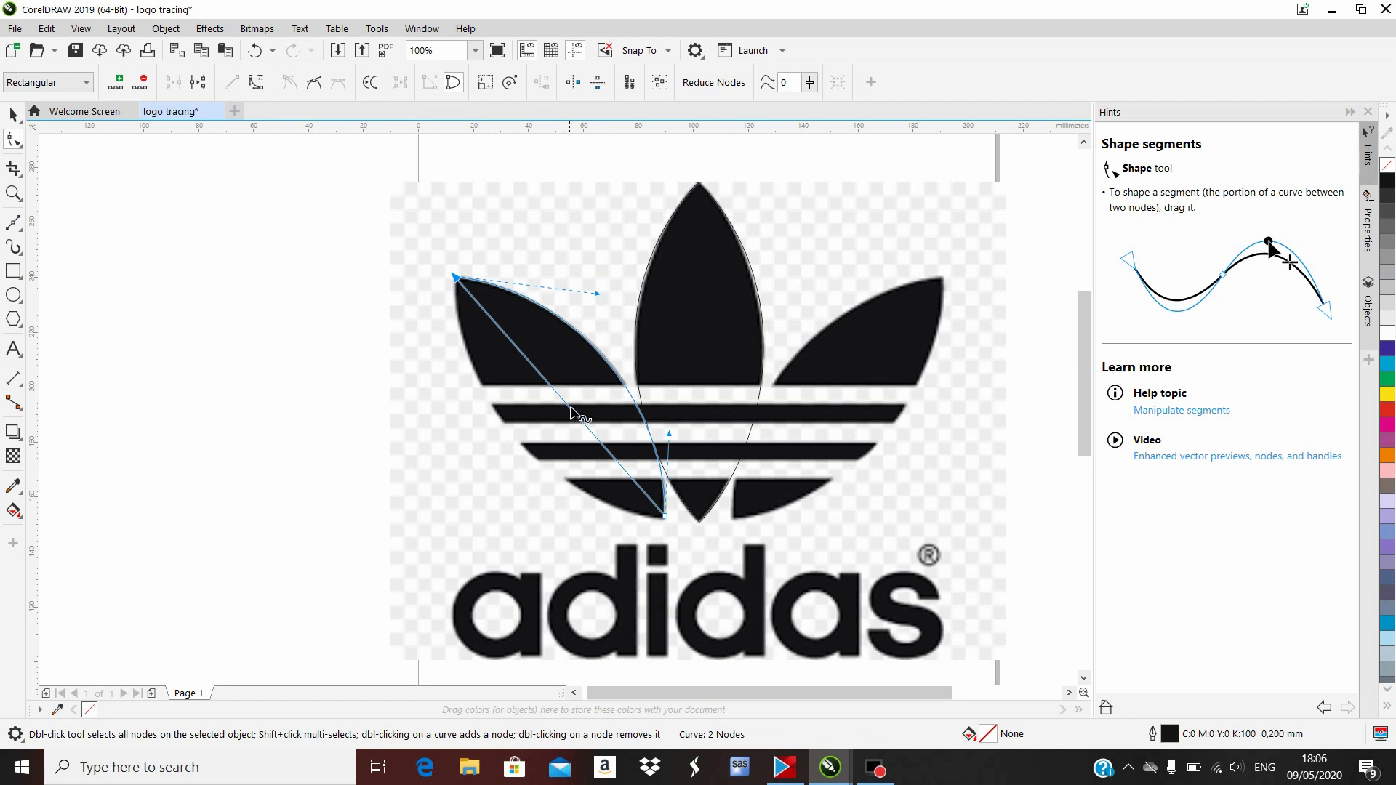
Convert the other segment to a curve and fit it to the left leaf's lower edge.
left_click(569, 407)
left_click(255, 83)
left_click_drag(527, 356, 460, 437)
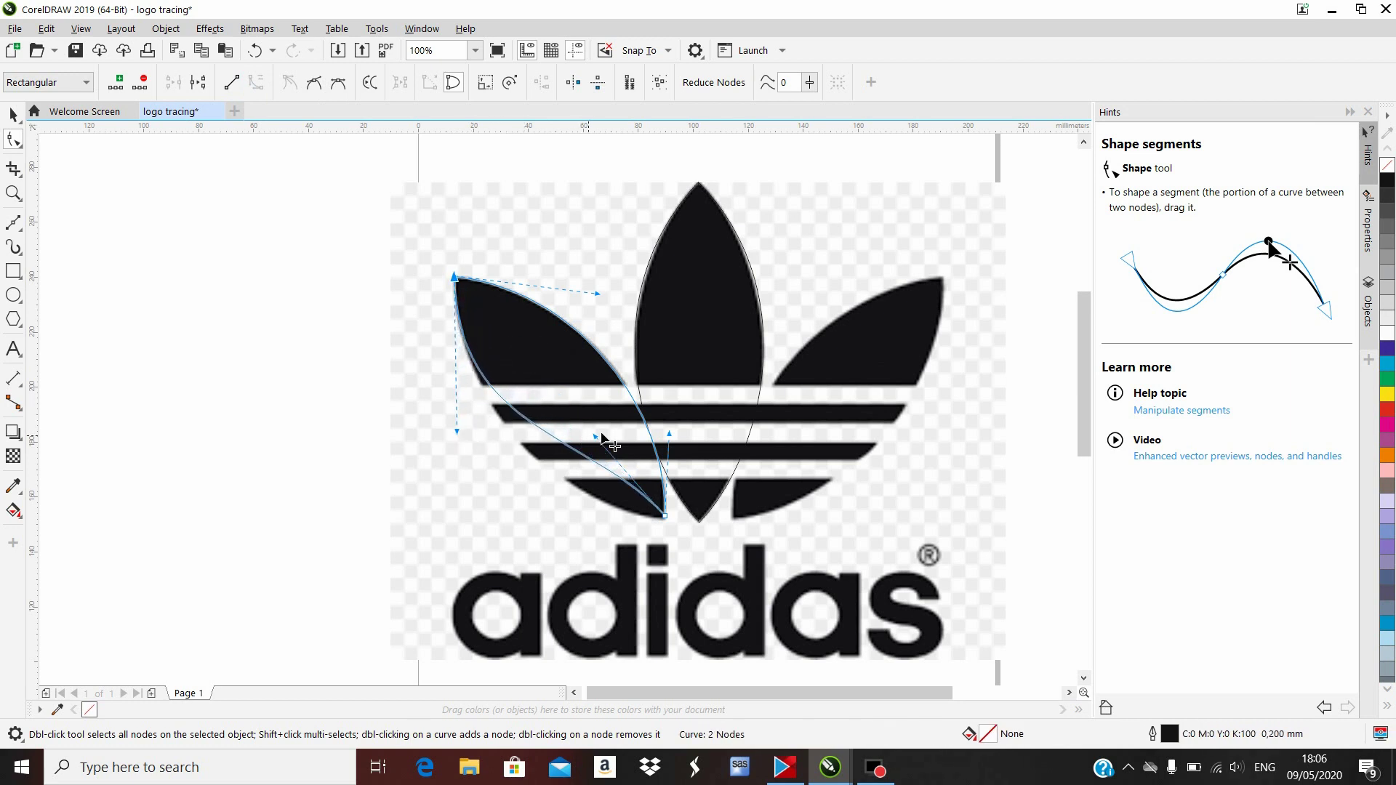
left_click_drag(596, 439, 598, 520)
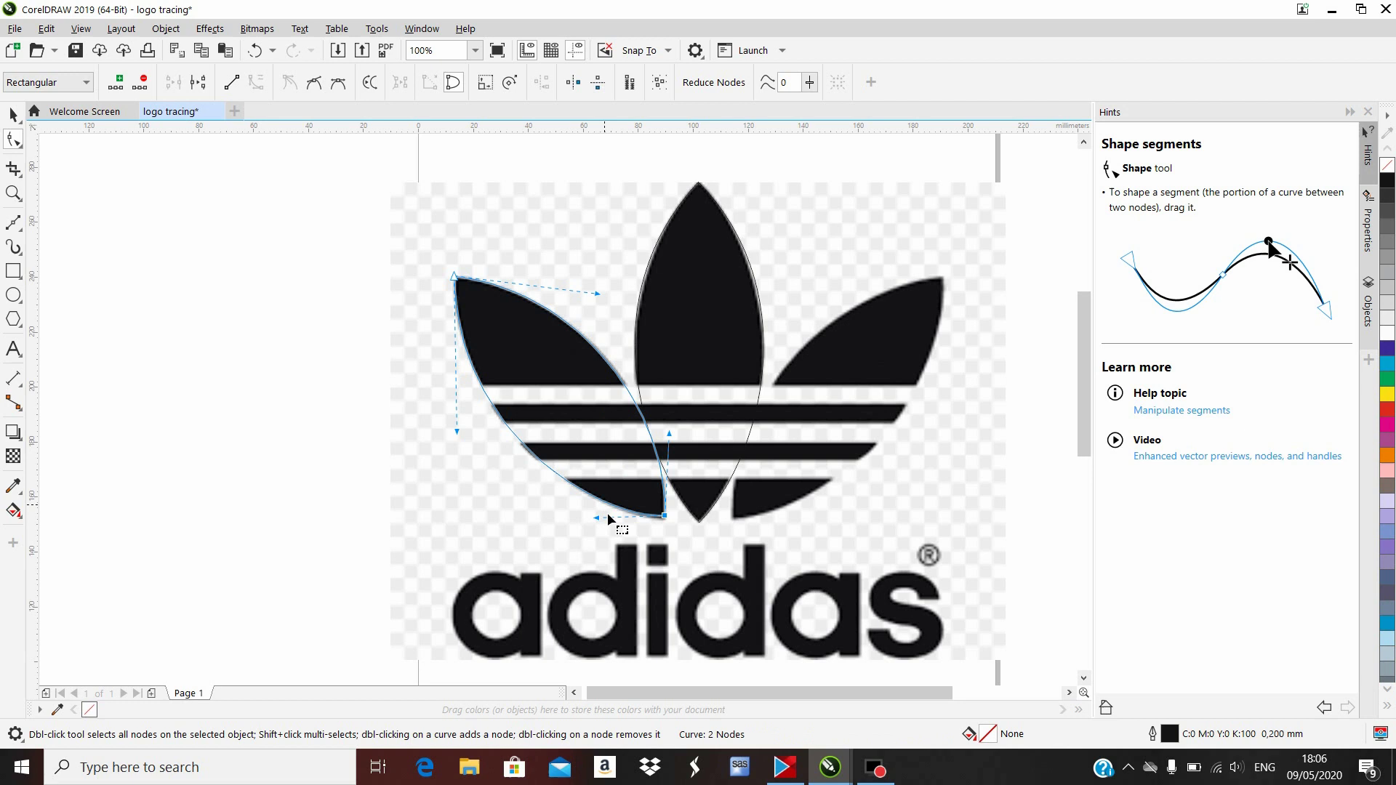
left_click(13, 114)
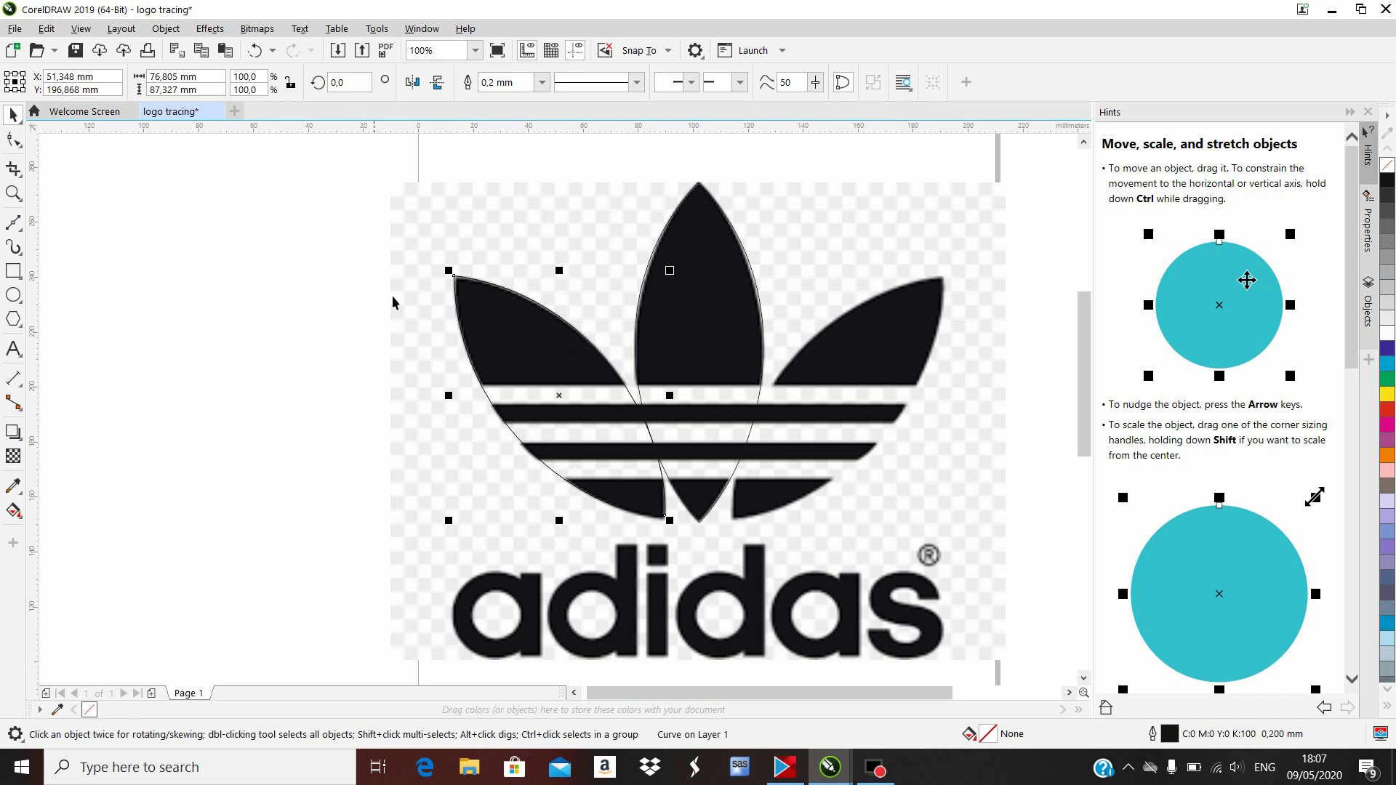
Mirror the left leaf tracing horizontally and drag a copy onto the right leaf.
left_click(421, 85)
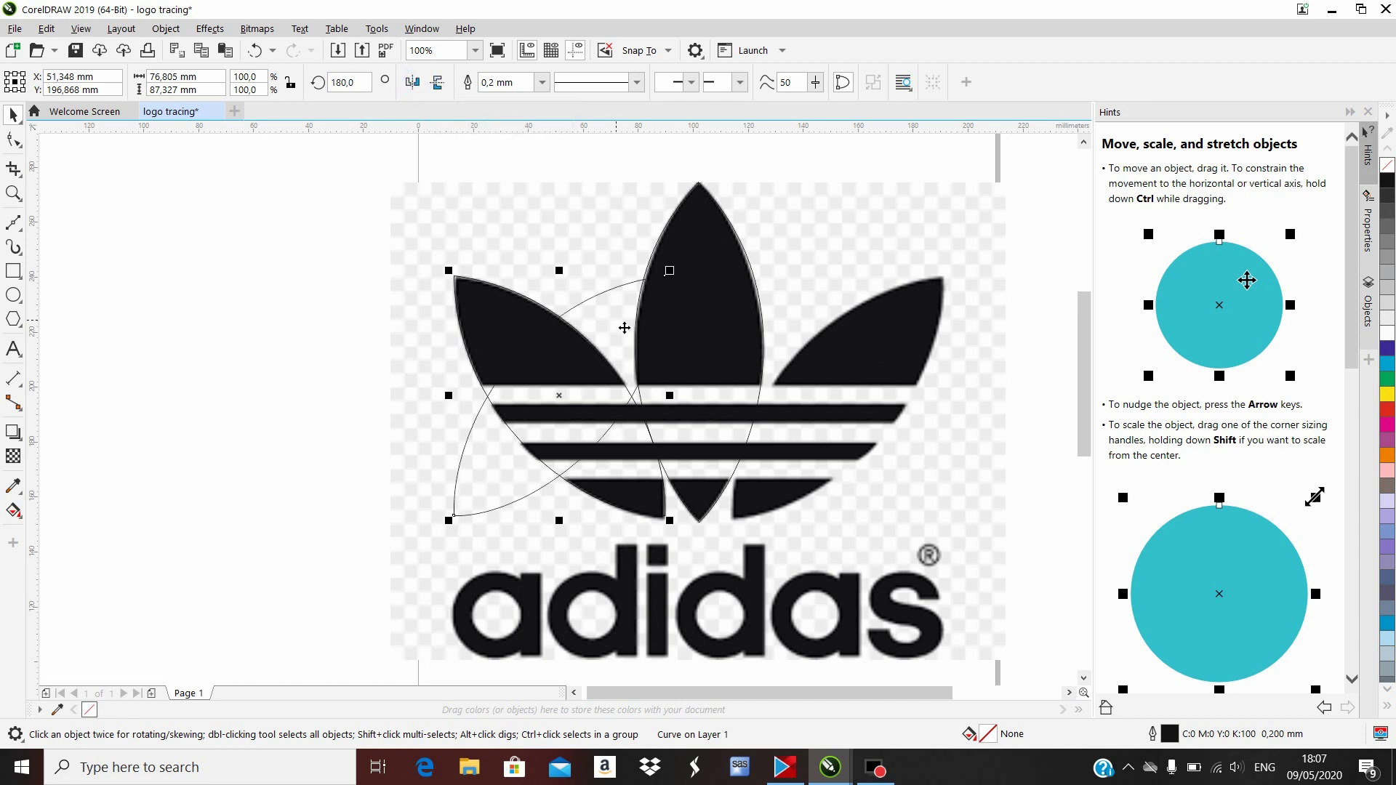
left_click_drag(624, 328, 896, 328)
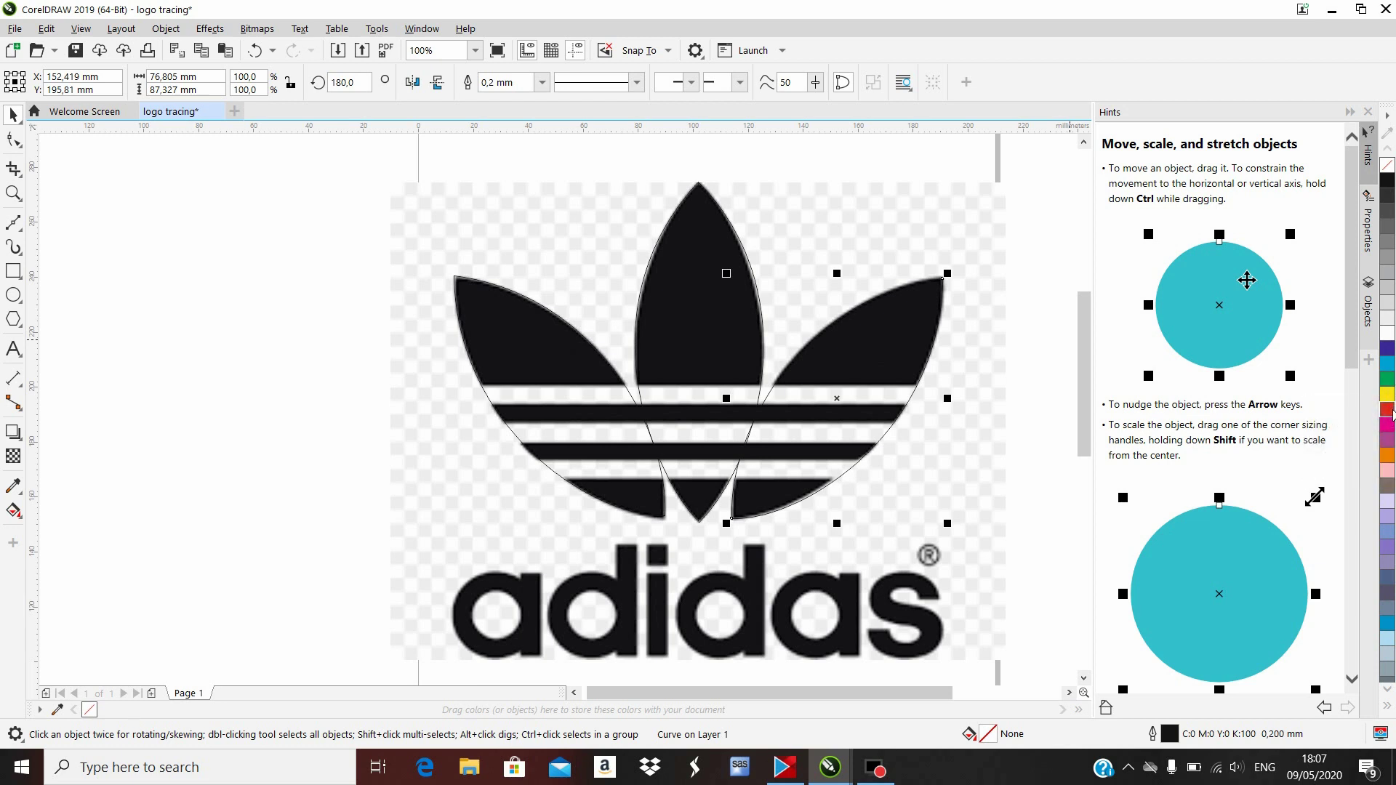
left_click(925, 329)
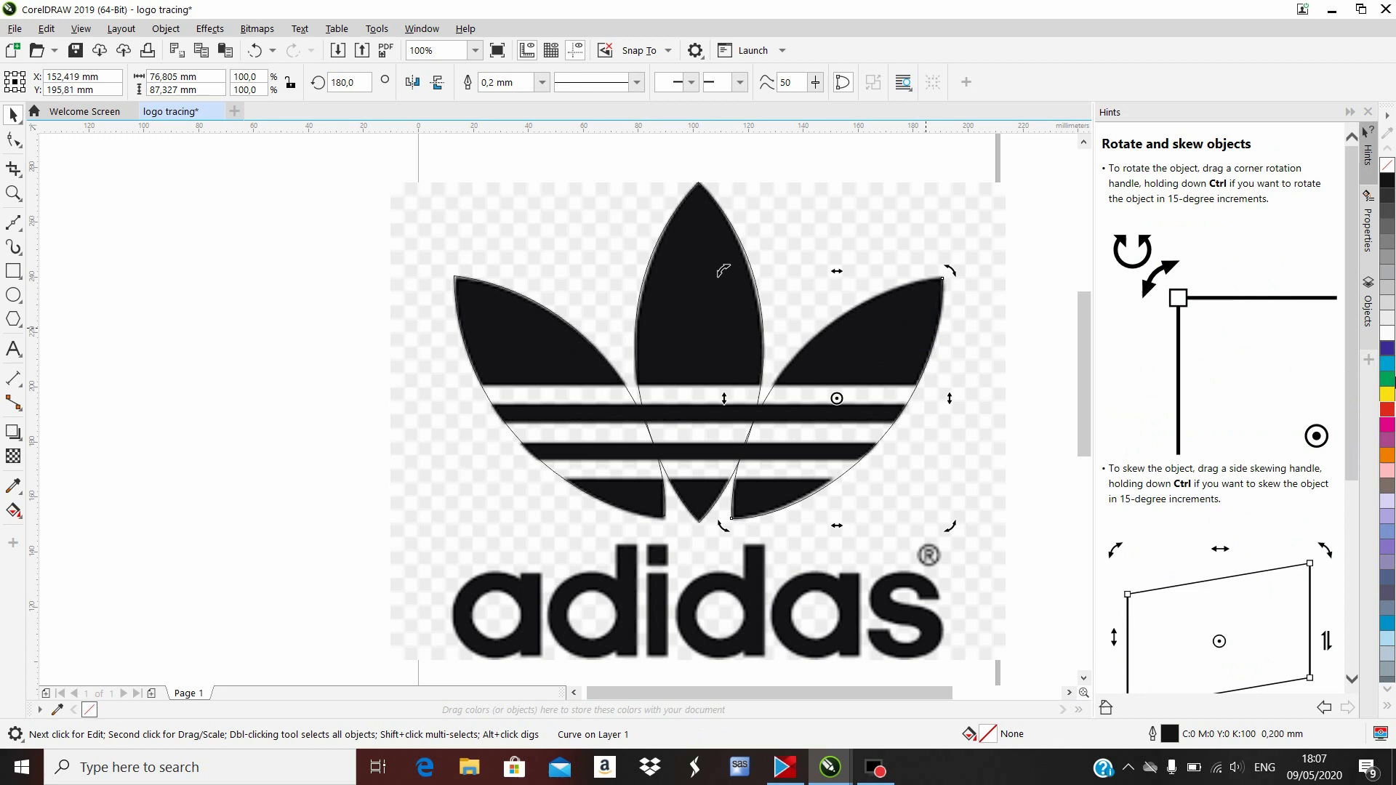
left_click(1387, 410)
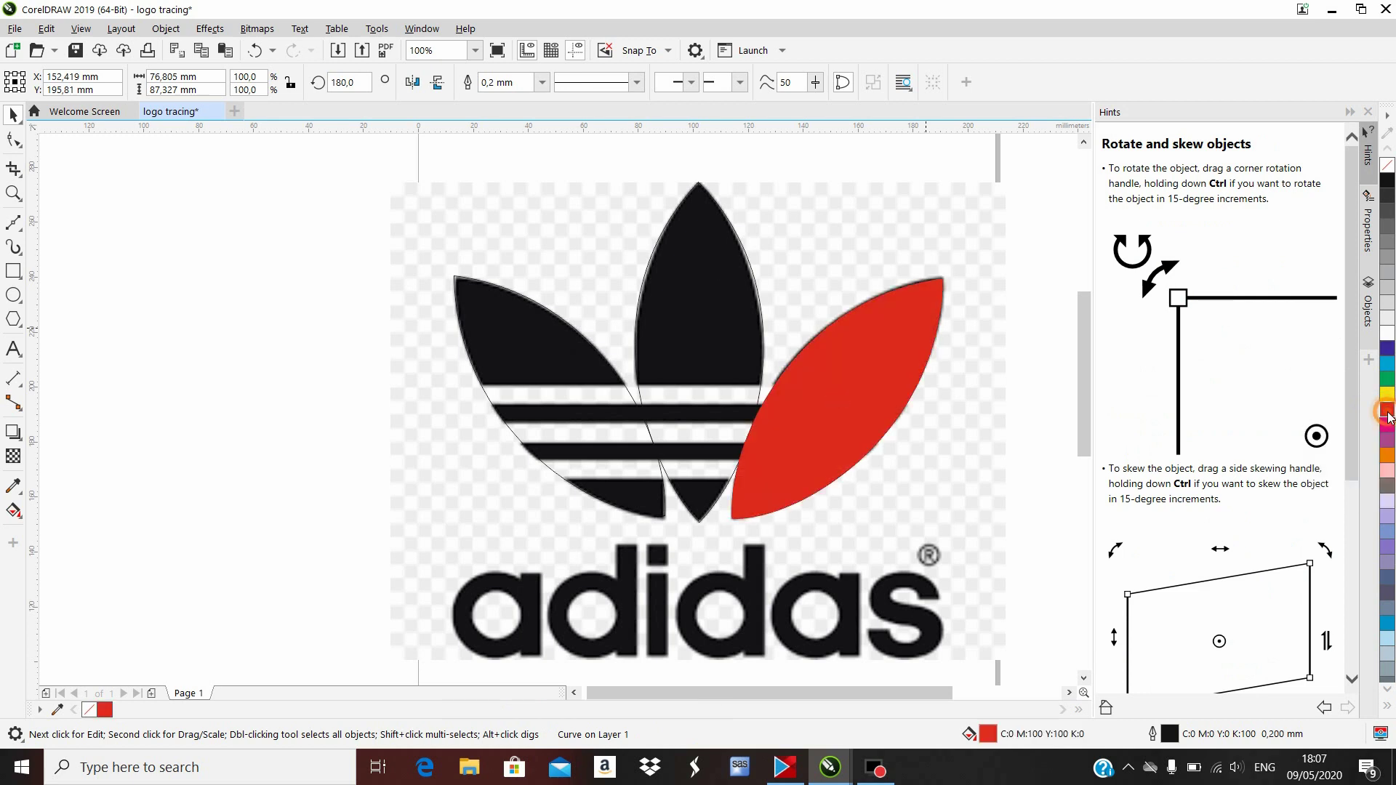
left_click(722, 282)
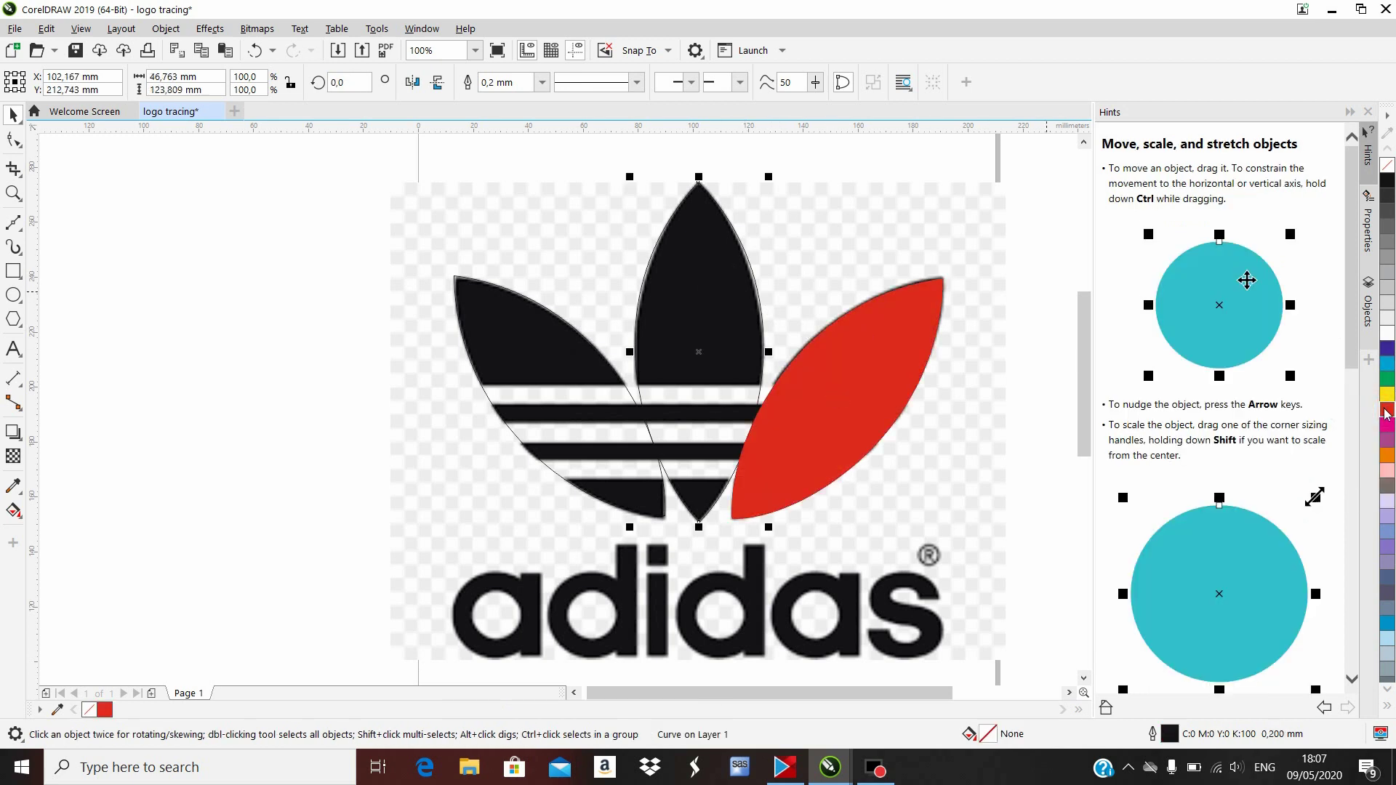
left_click(1387, 412)
left_click(514, 353)
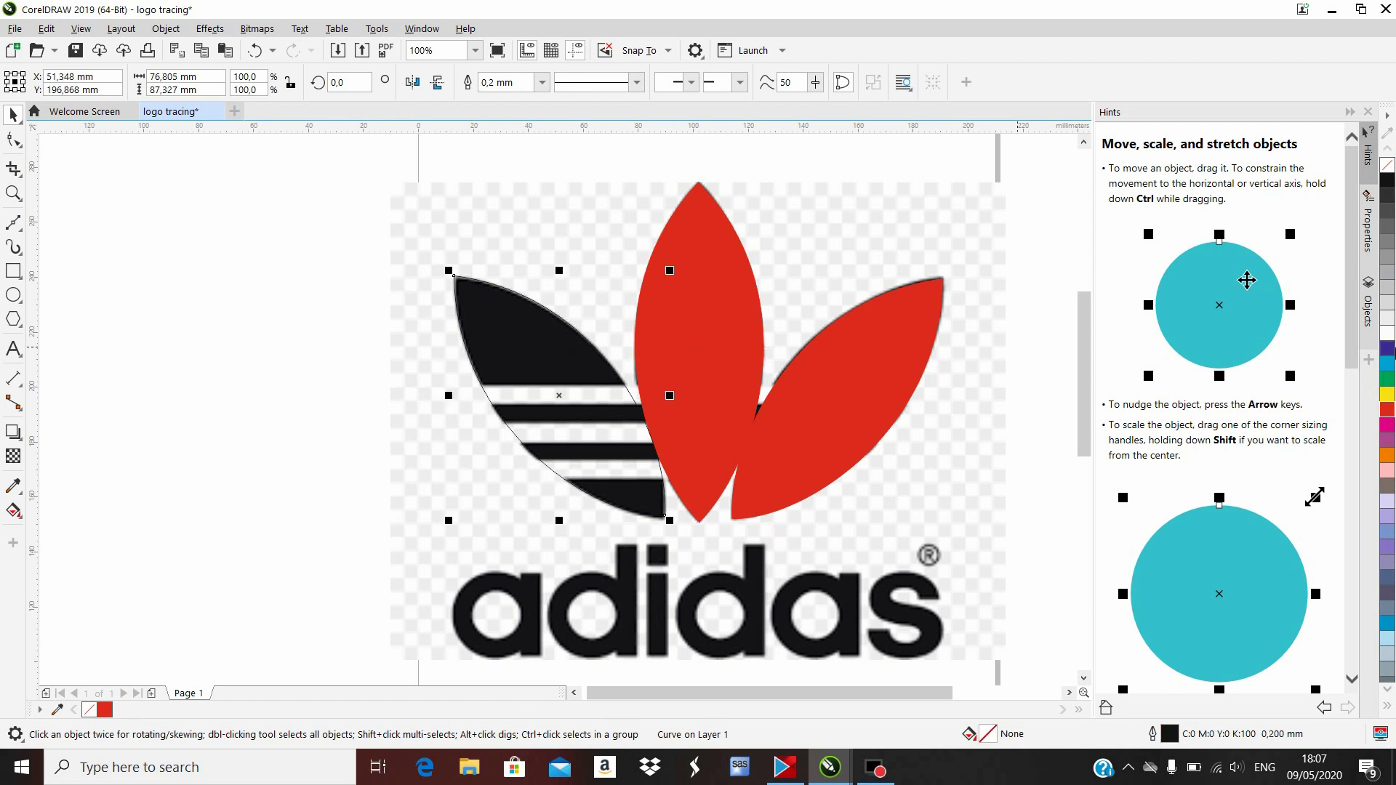
left_click(1388, 413)
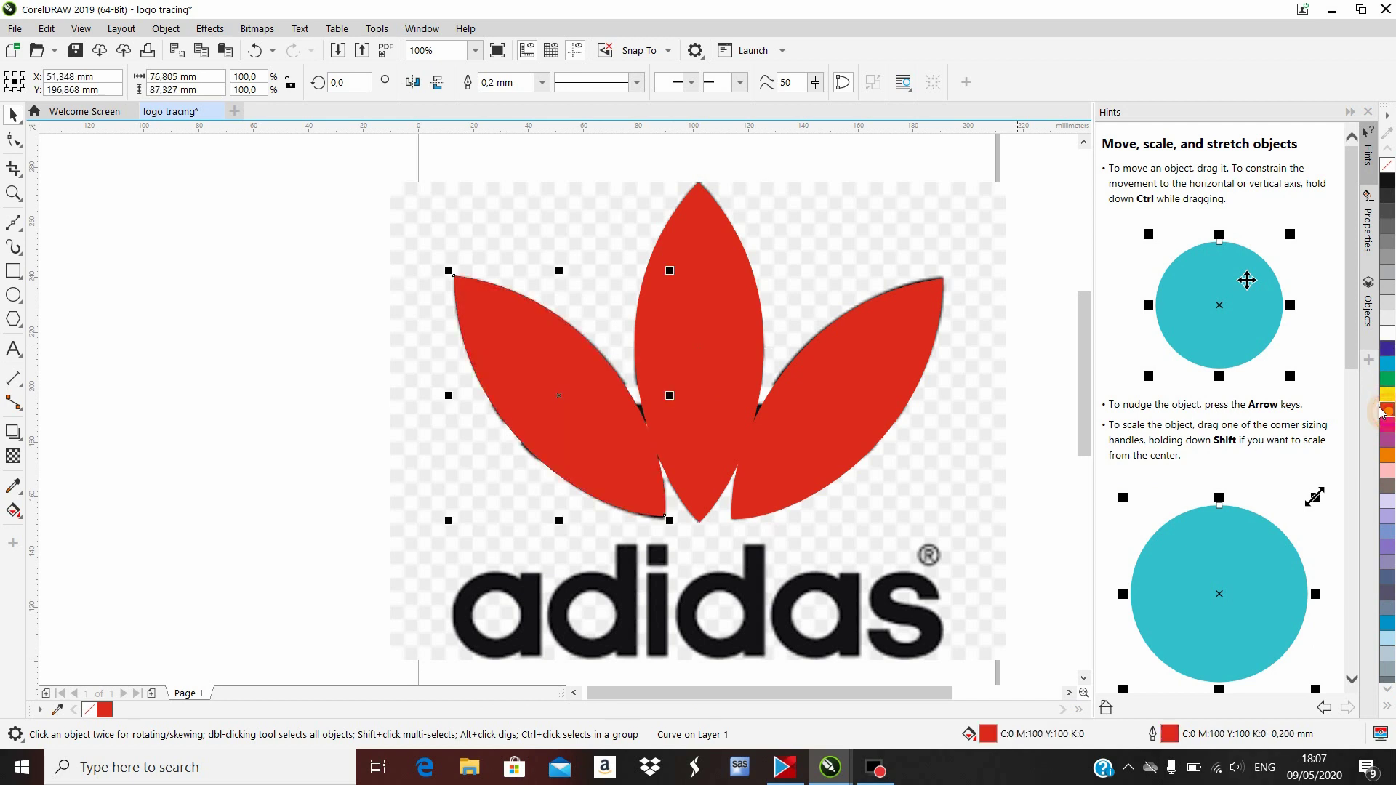
left_click(316, 330)
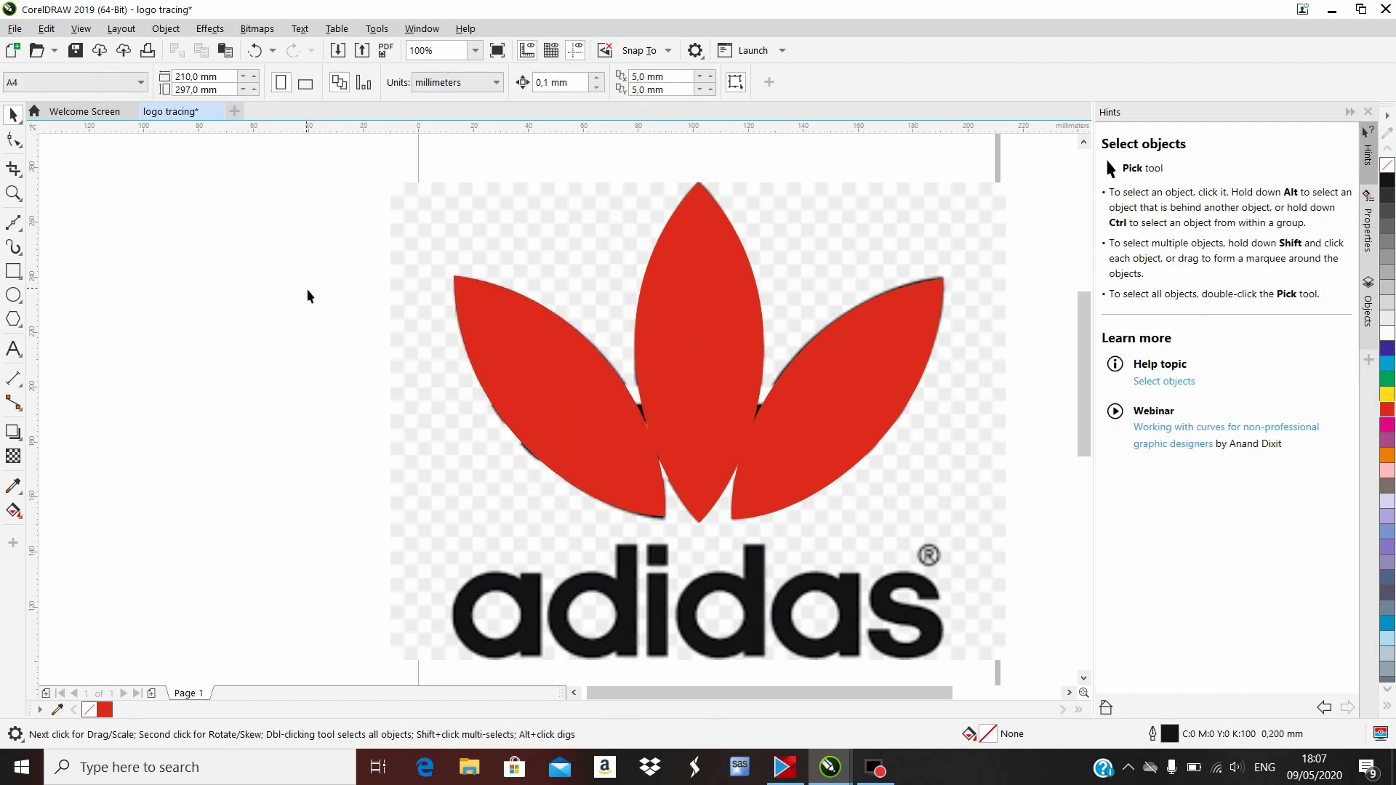
key("ctrl+z")
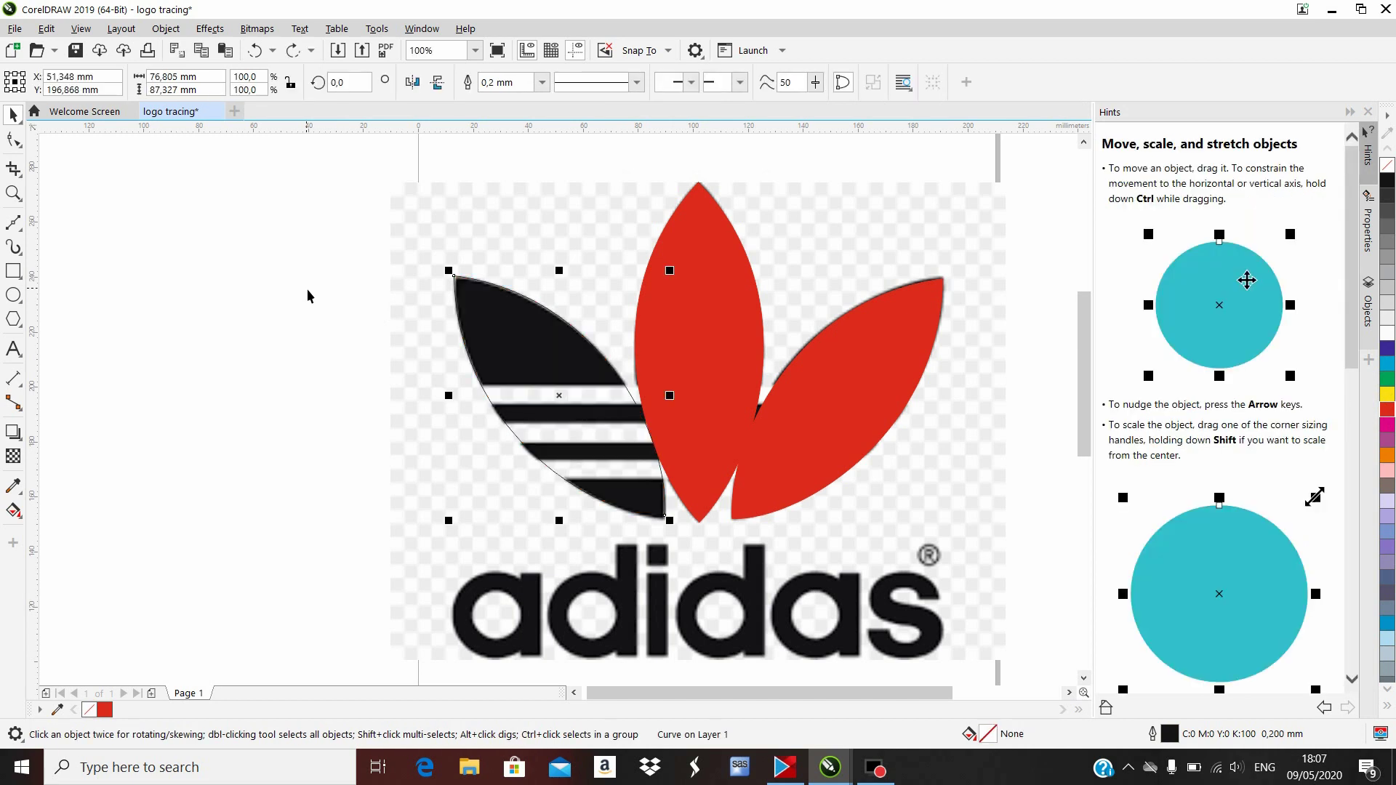
key("ctrl+z")
key("ctrl+z")
key("ctrl+z")
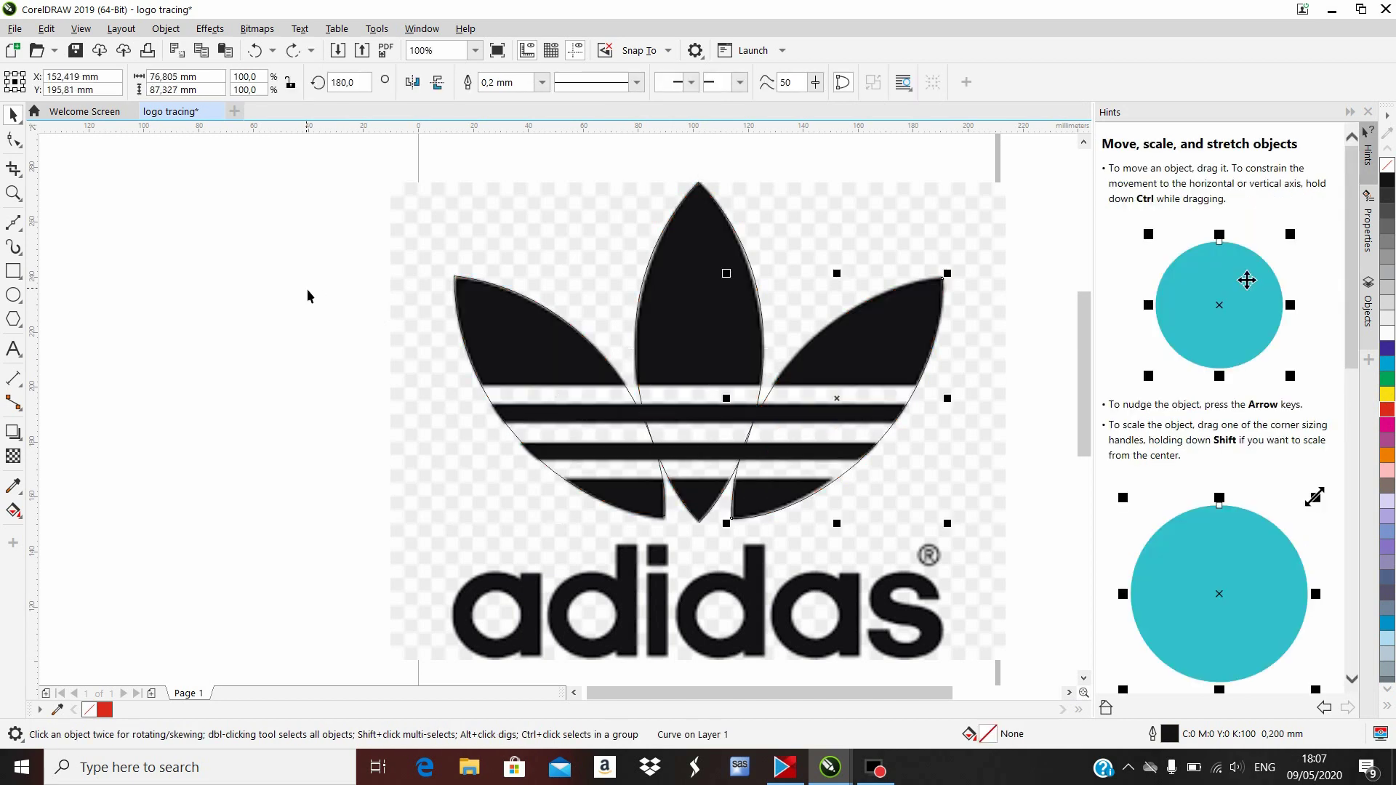
Draw a long rectangle across the top stripe gap and fit its top and bottom edges to it.
left_click(14, 271)
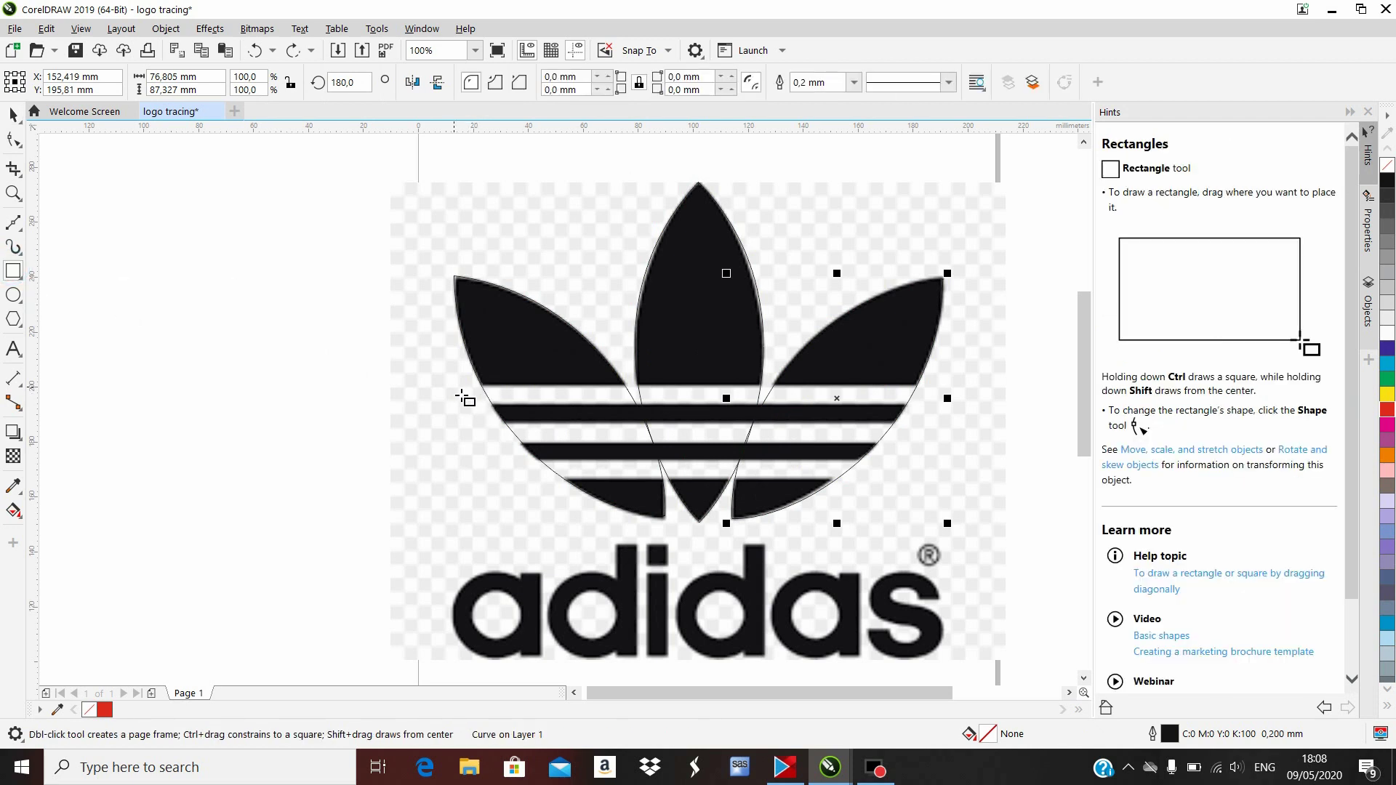
left_click_drag(454, 387, 933, 409)
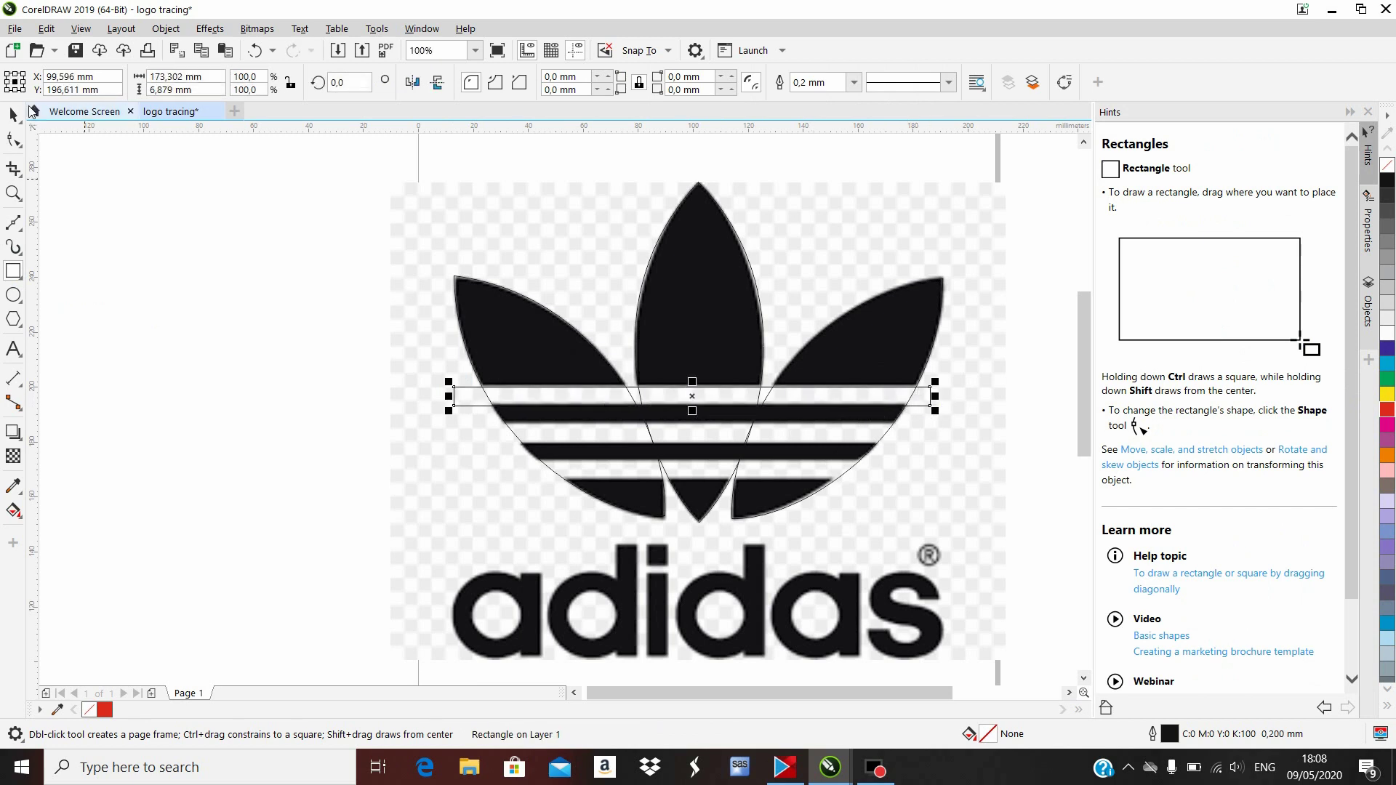
left_click(11, 117)
scroll(691, 402, "up", 4)
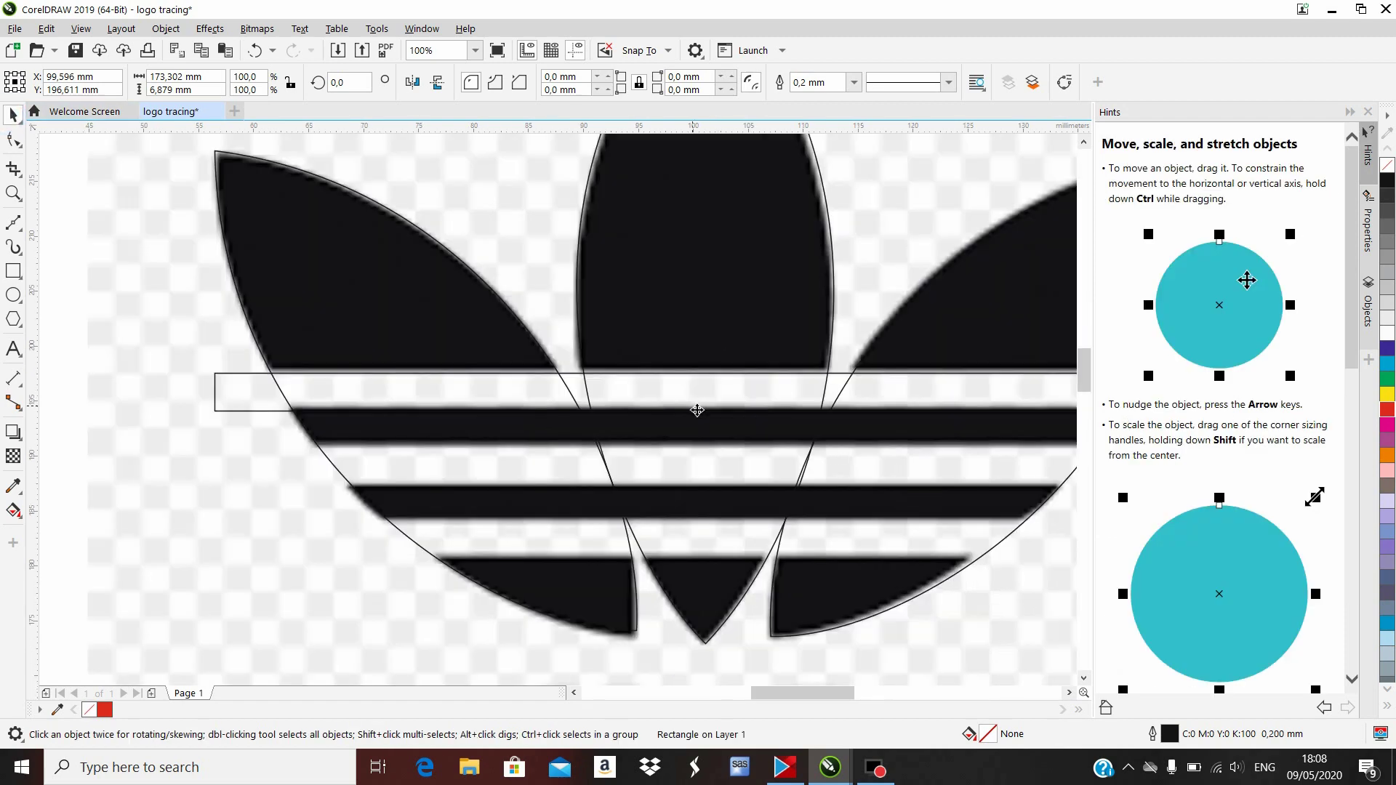
scroll(699, 432, "up", 2)
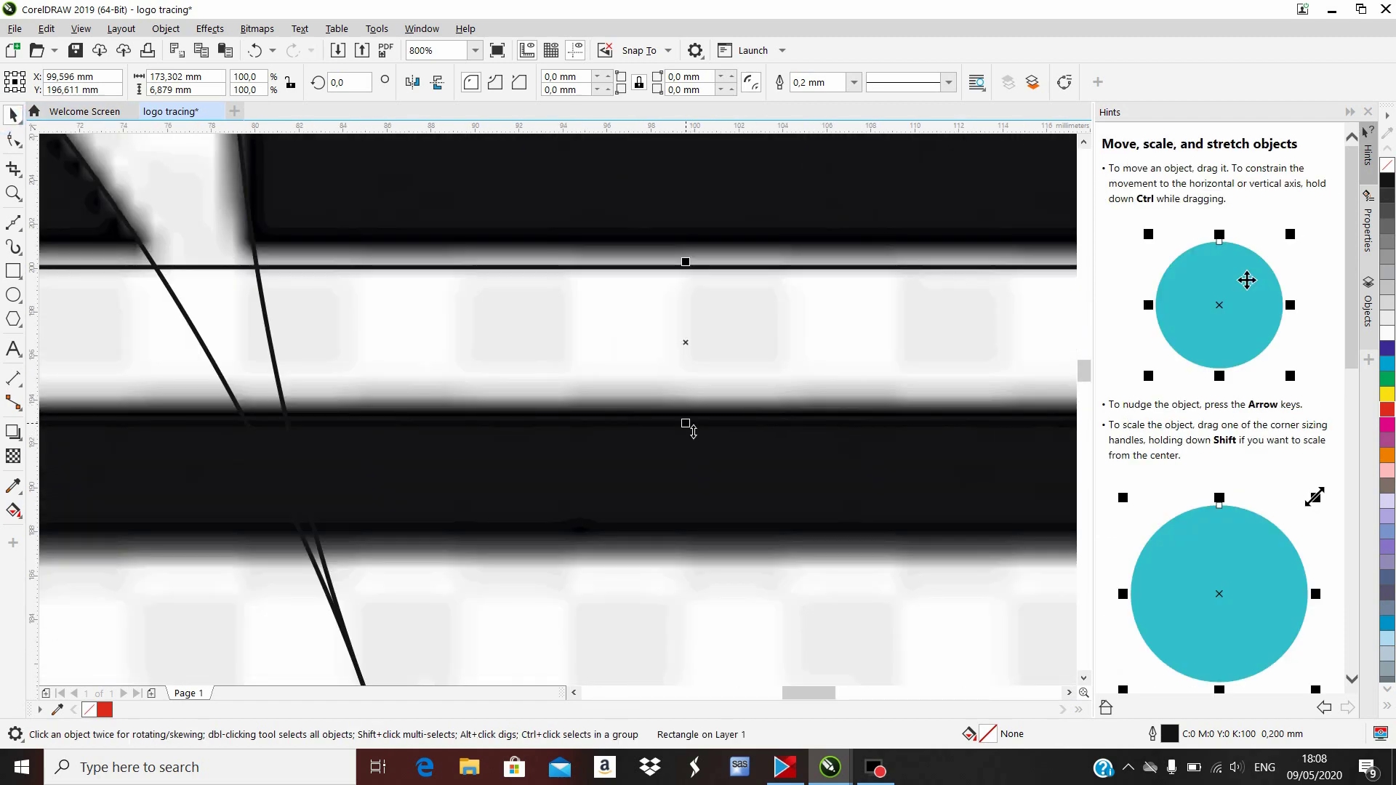
left_click_drag(686, 427, 698, 422)
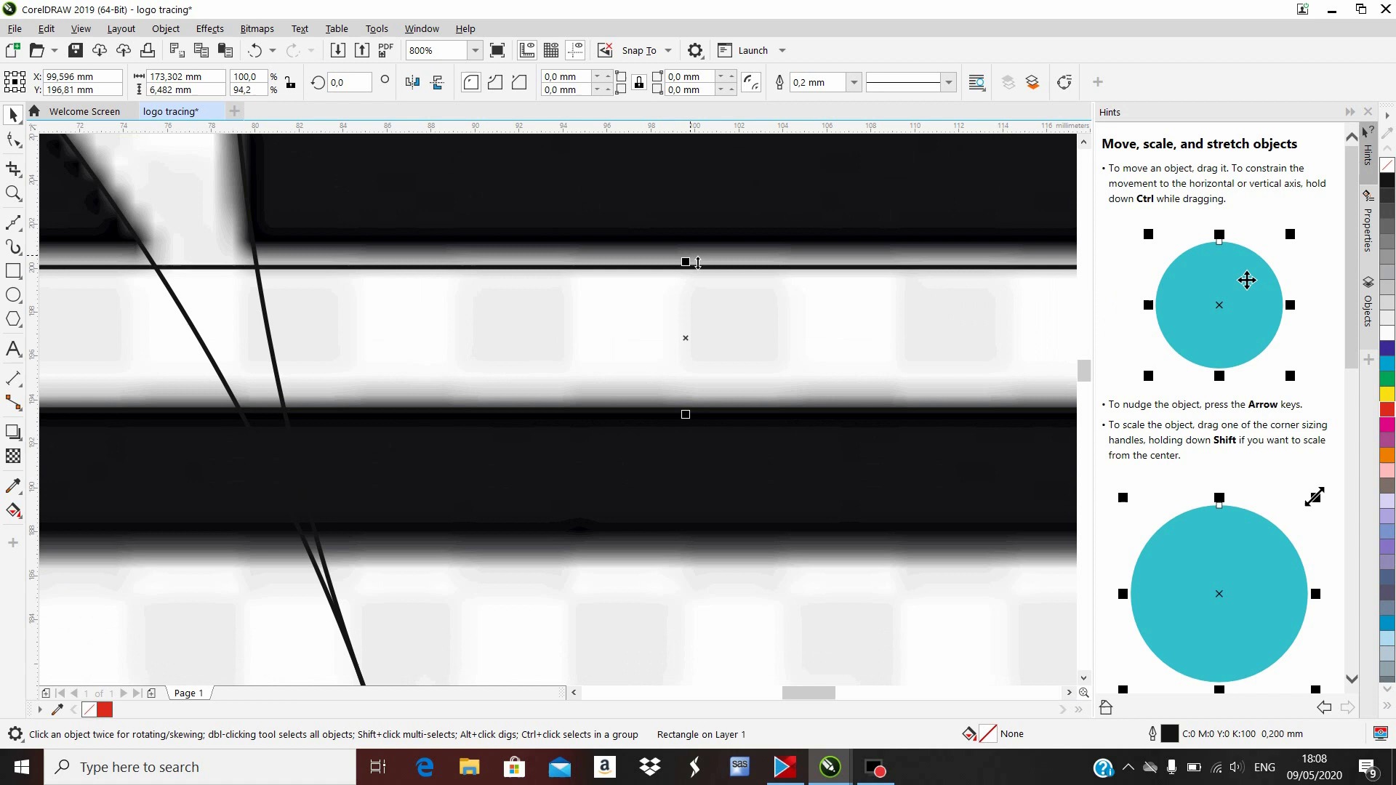
left_click_drag(697, 268, 691, 253)
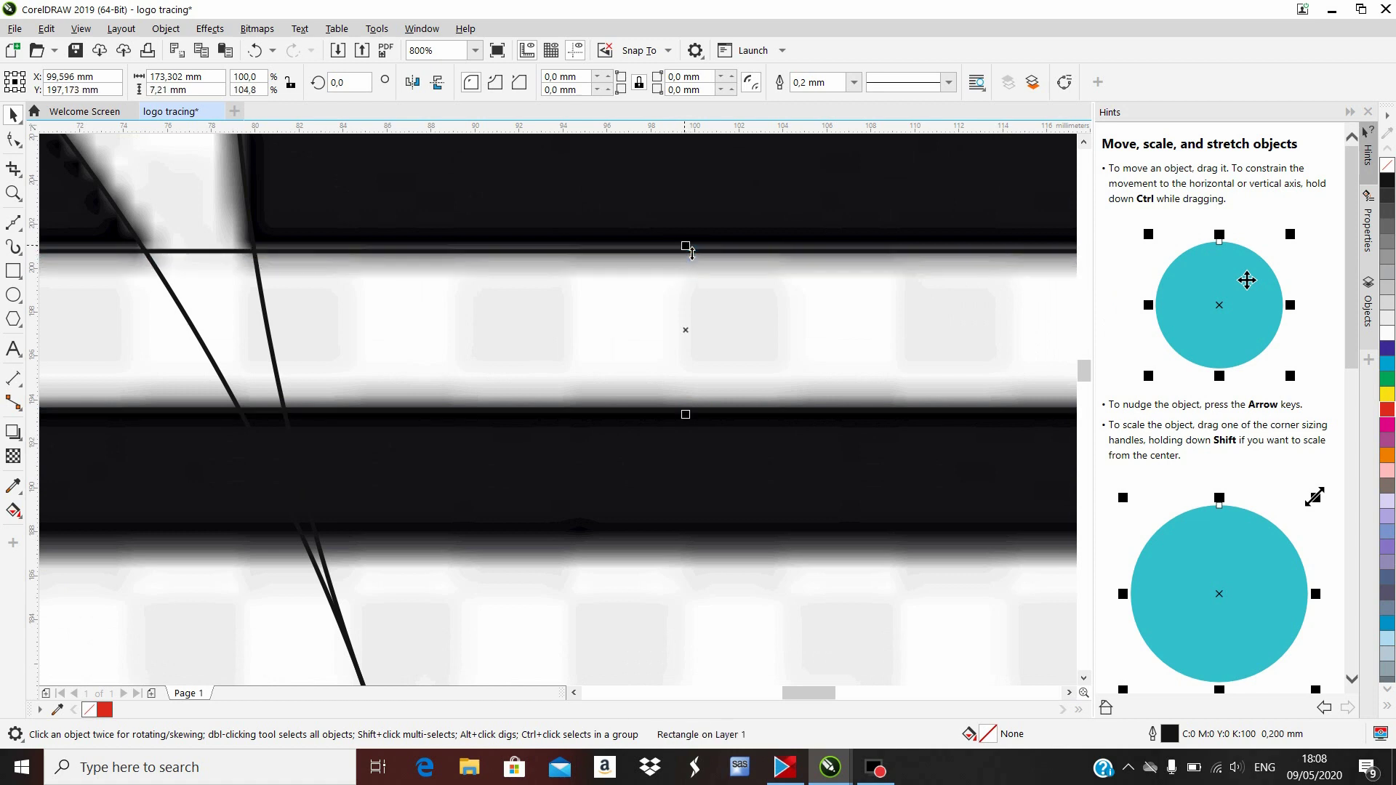
scroll(691, 253, "down", 3)
scroll(691, 253, "down", 5)
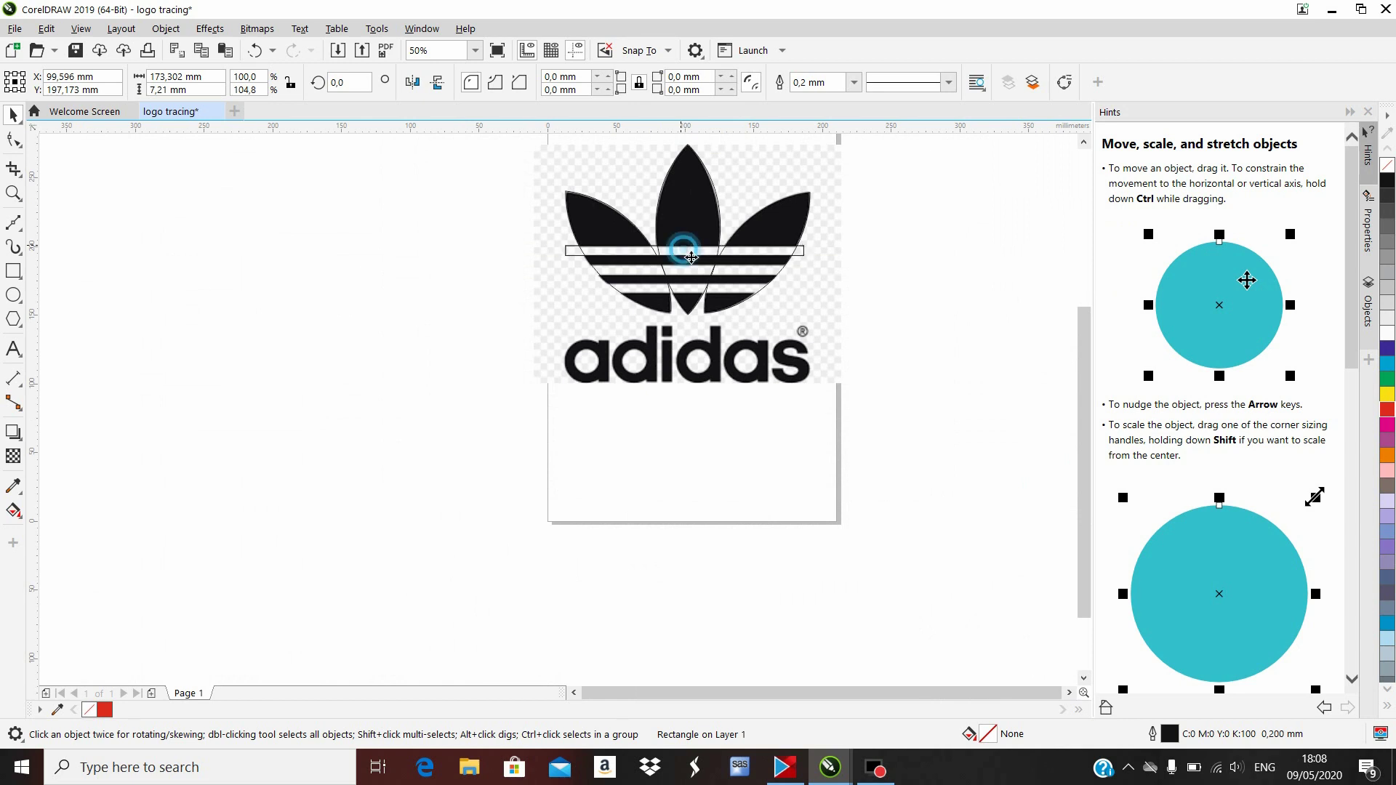
Place rectangle copies over the second and lowest white stripe gaps.
left_click_drag(687, 253, 693, 271)
scroll(693, 272, "up", 2)
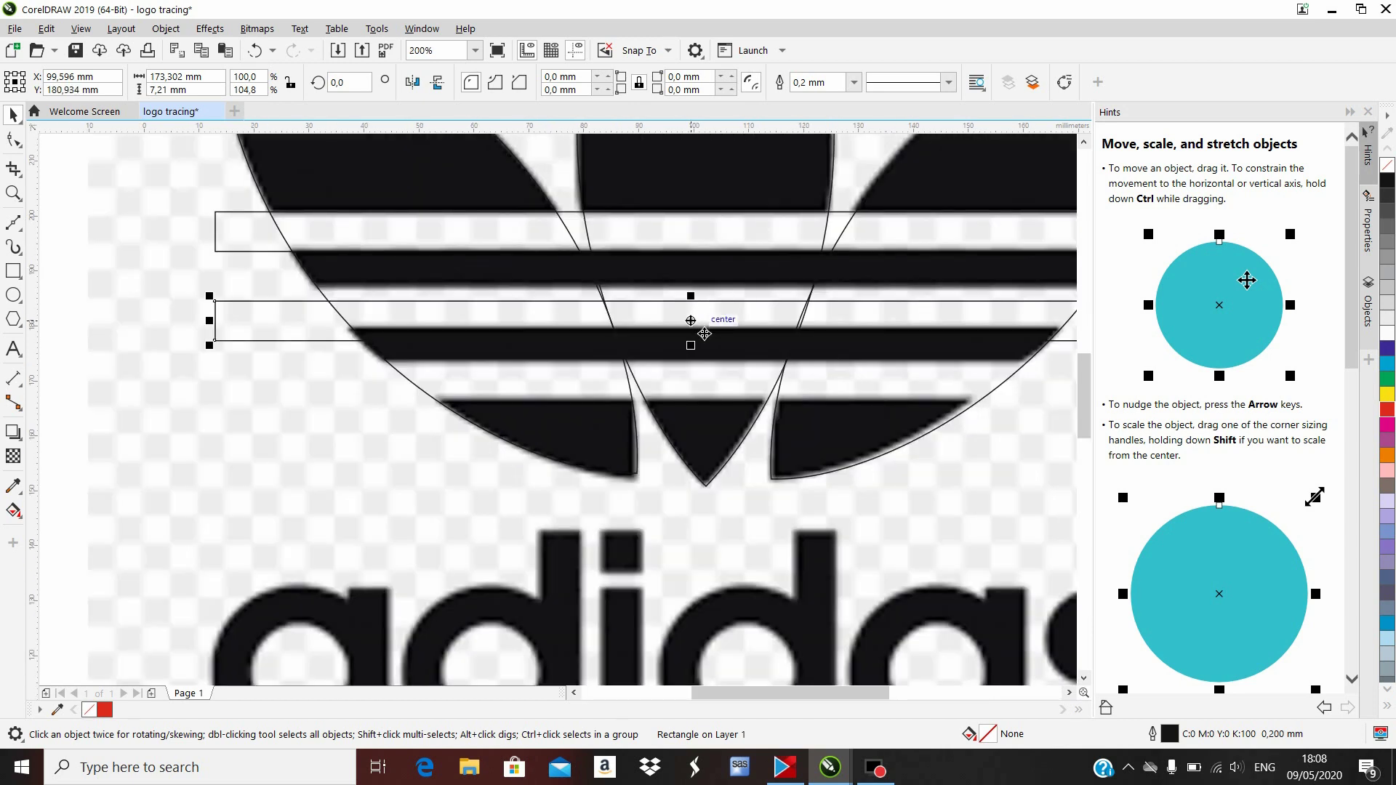
left_click_drag(697, 324, 697, 310)
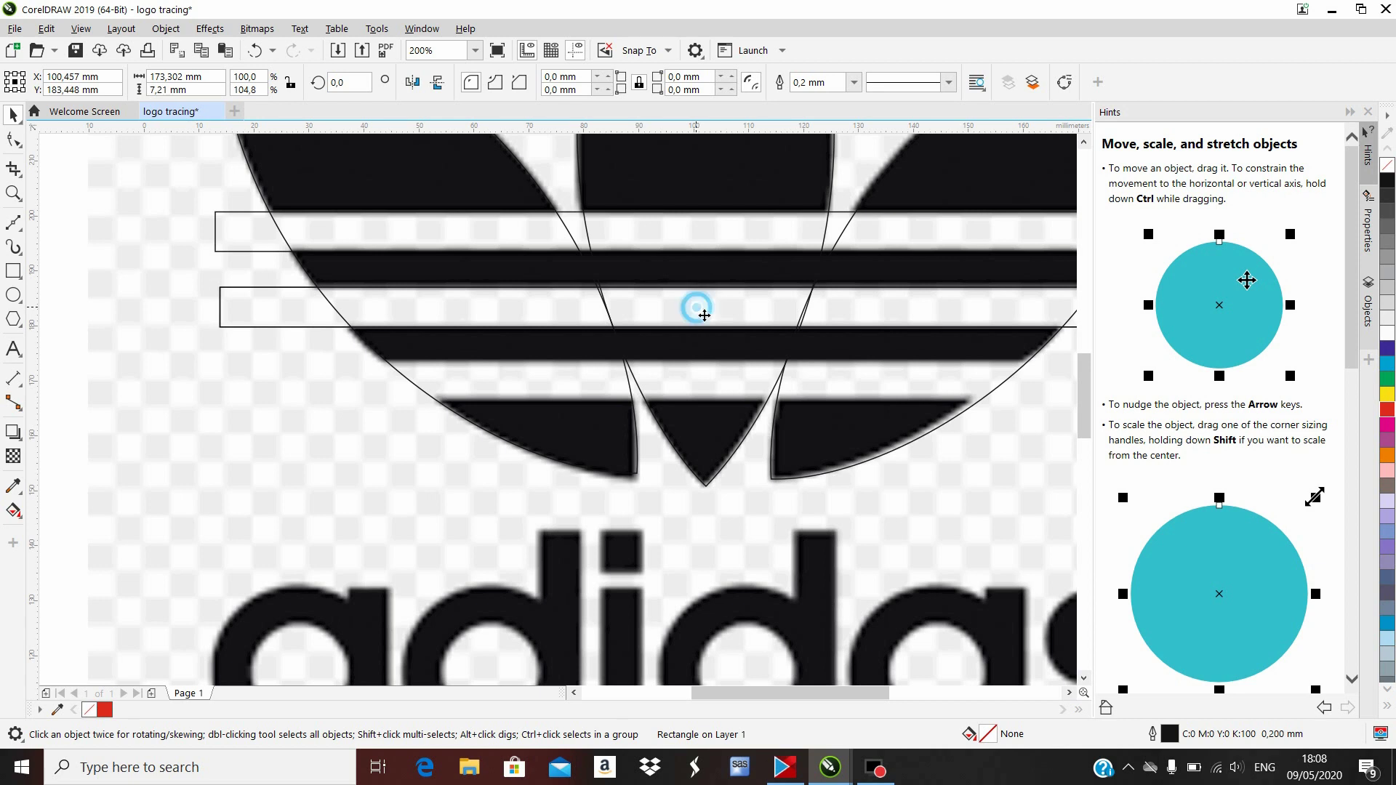
left_click_drag(698, 311, 708, 383)
scroll(696, 358, "down", 5)
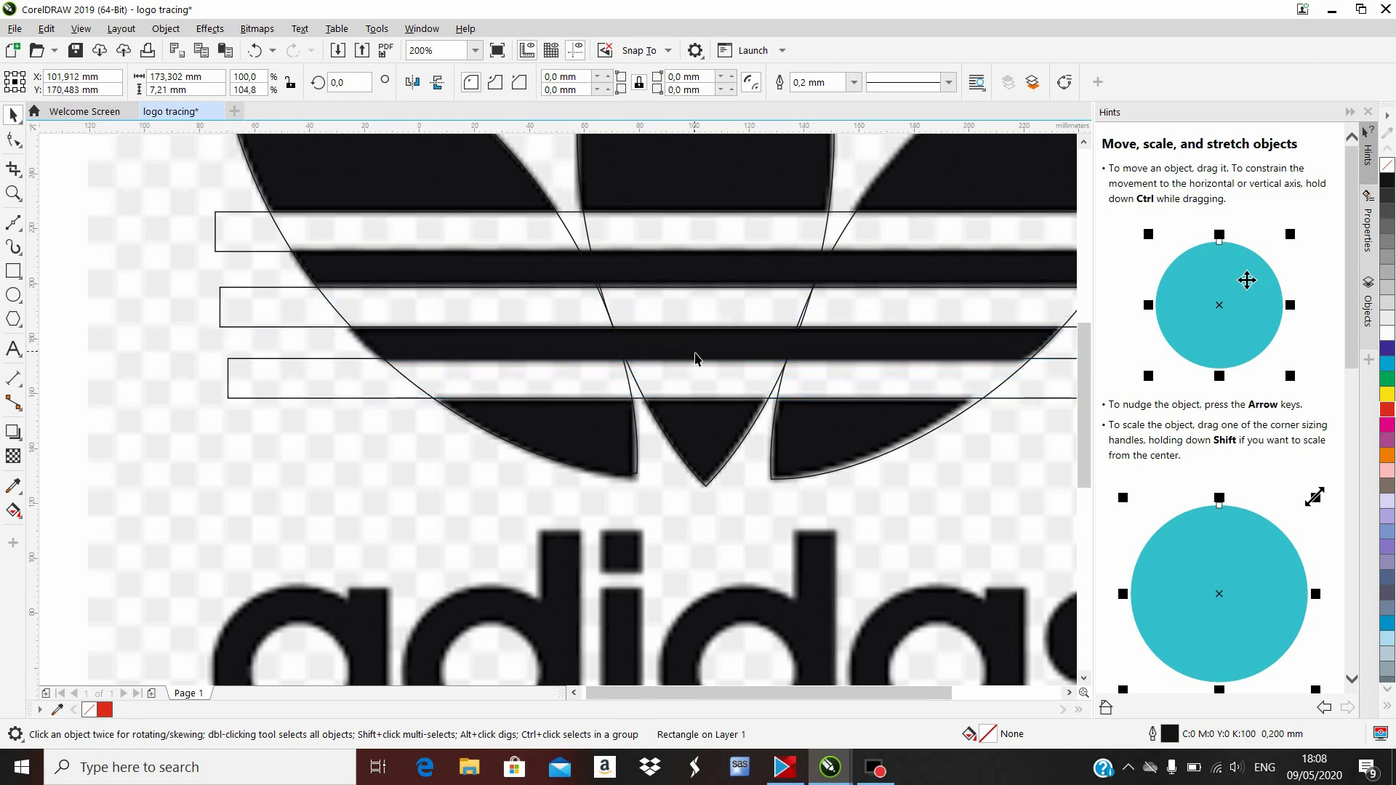
Fill the top, right and left leaf tracings red.
left_click(852, 312)
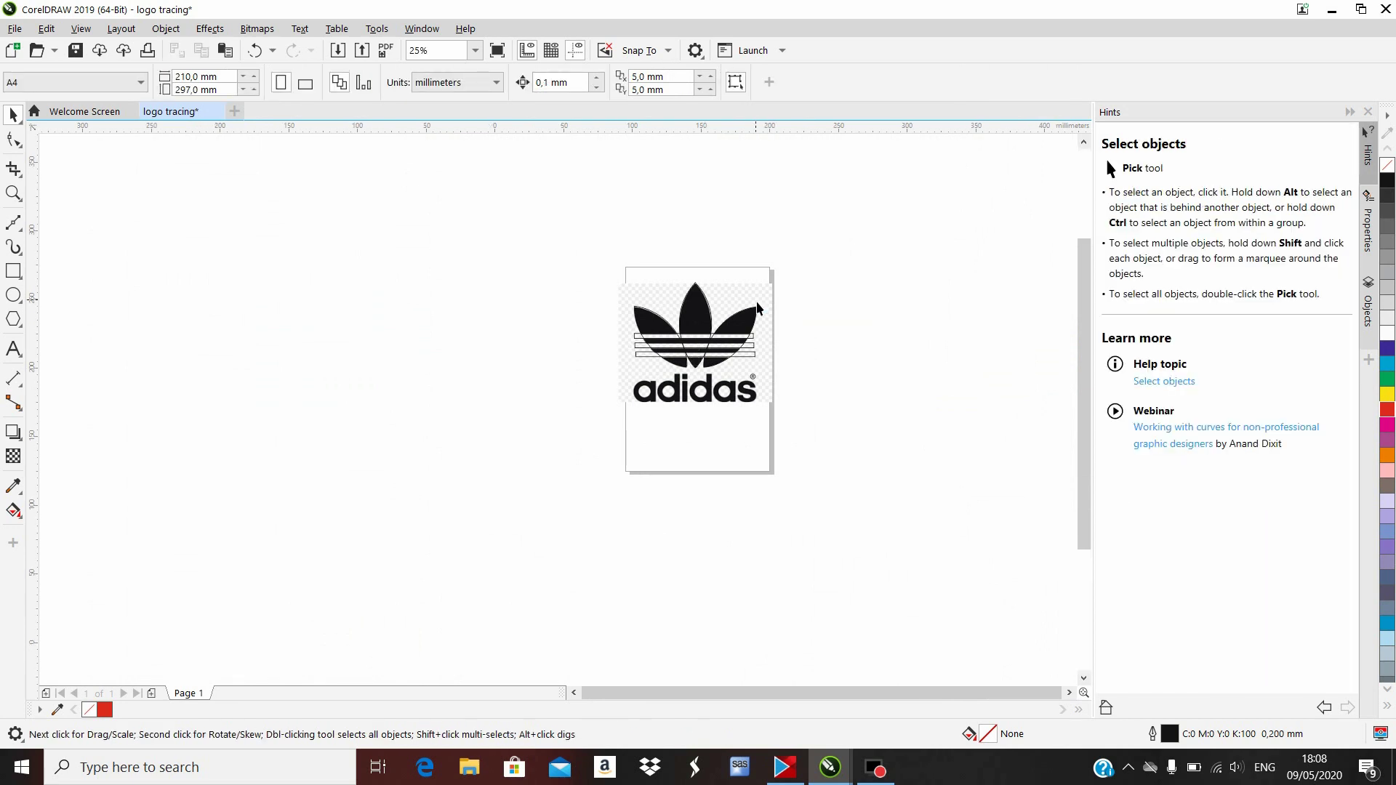
scroll(758, 308, "up", 4)
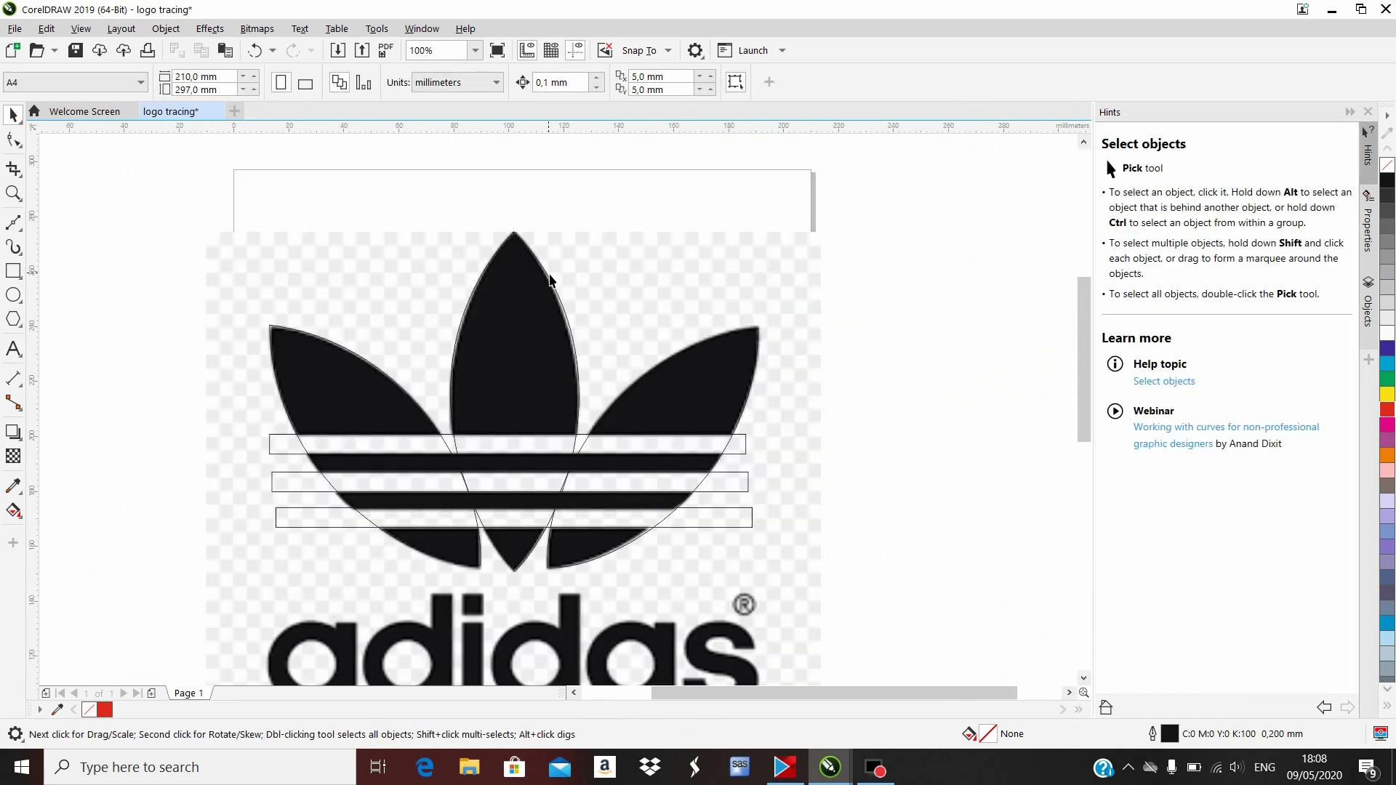
left_click(549, 280)
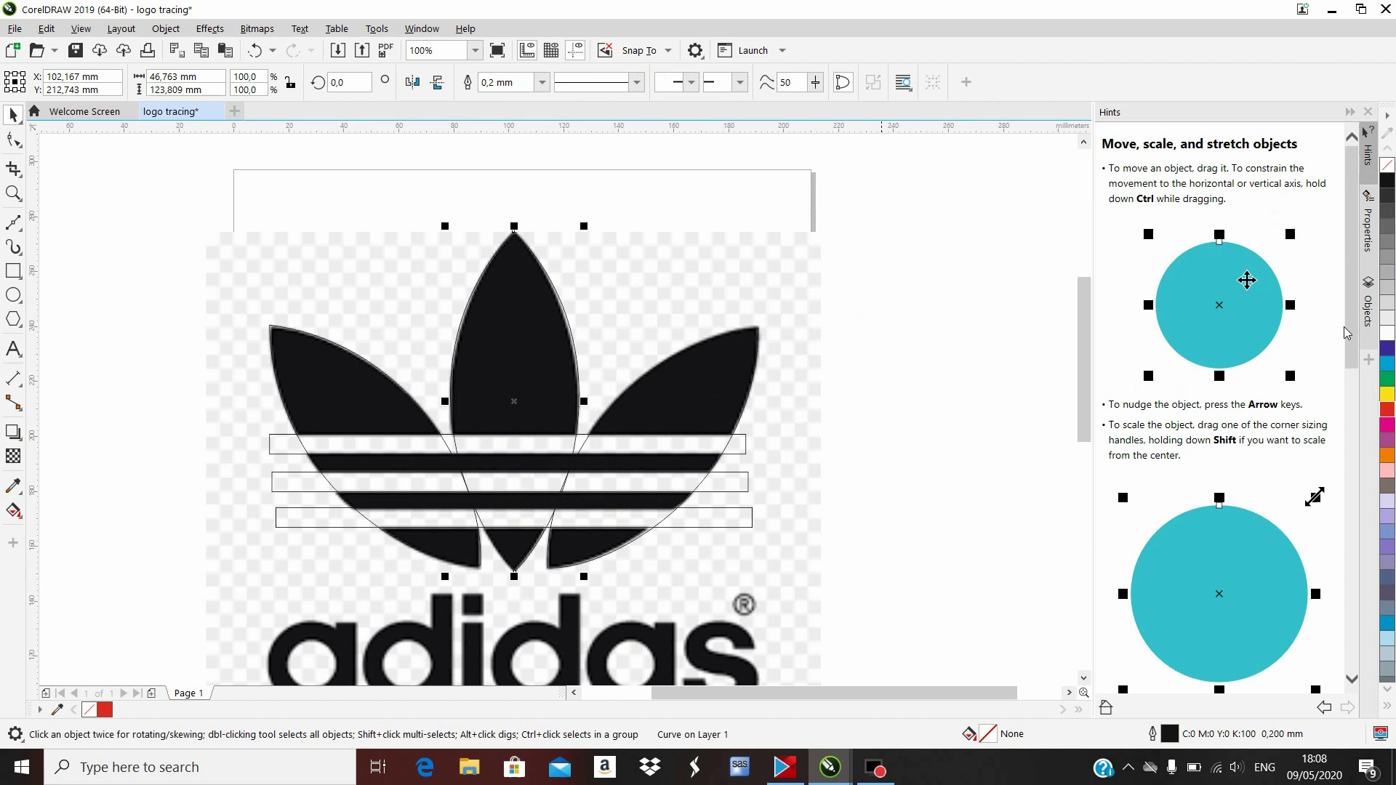
left_click(1388, 414)
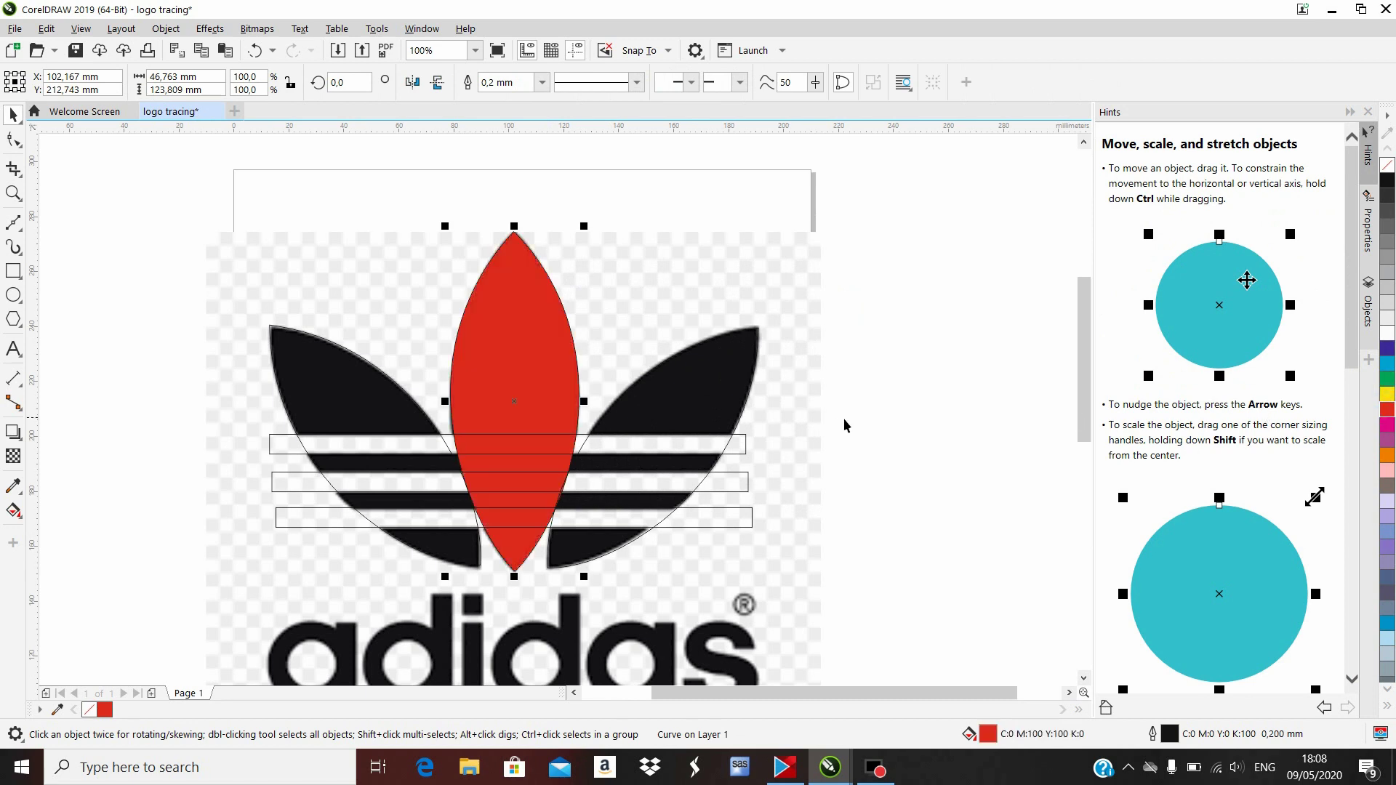
left_click(906, 333)
left_click(749, 353)
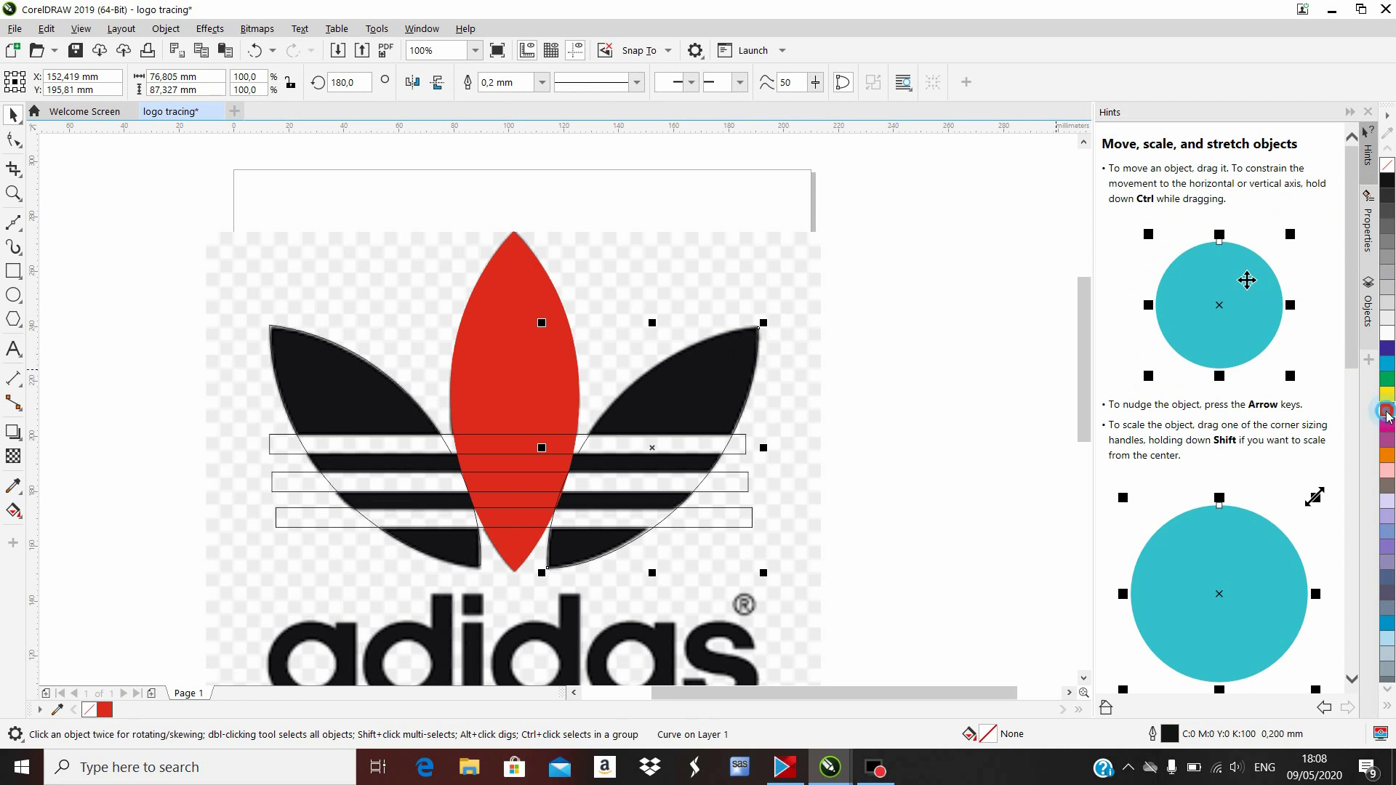
left_click(1387, 410)
left_click(355, 375)
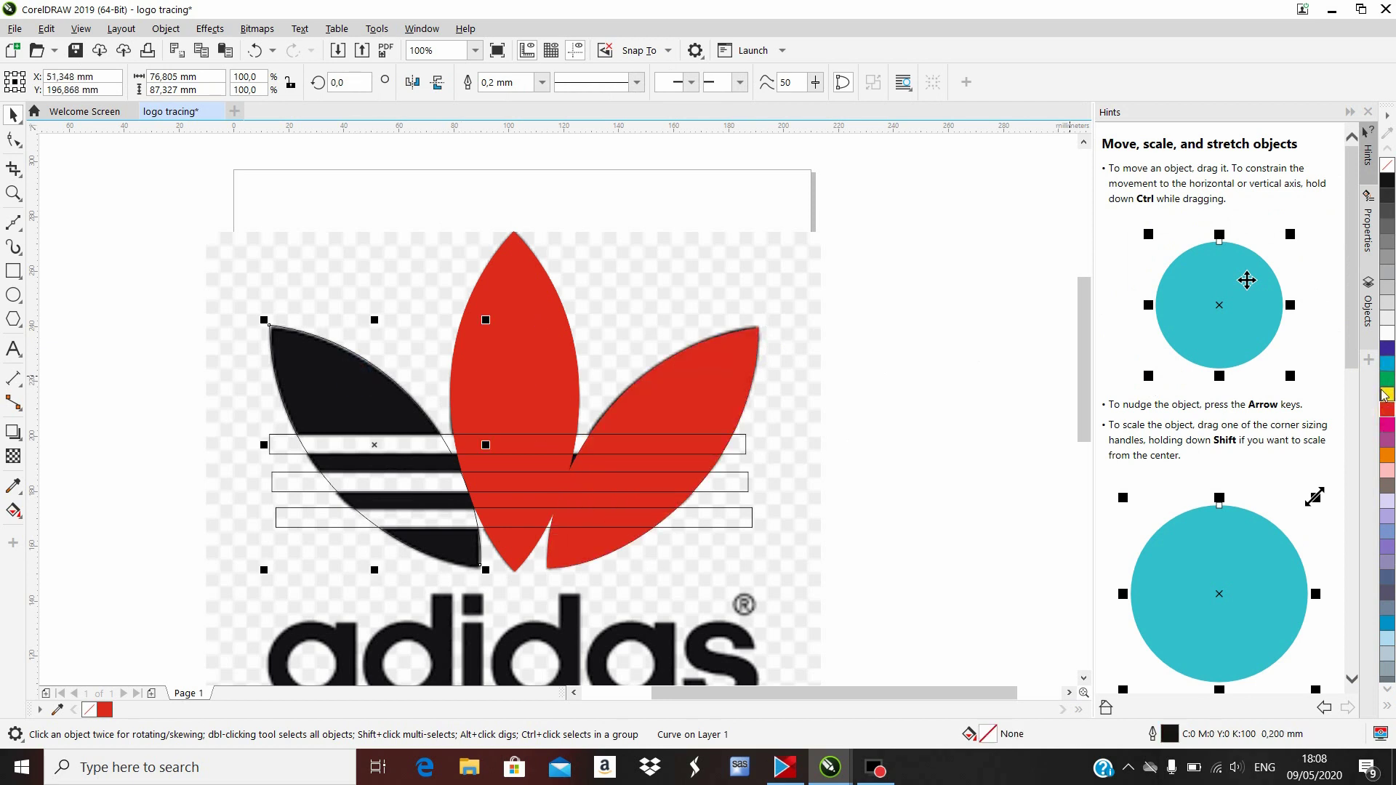
left_click(1387, 410)
left_click(934, 335)
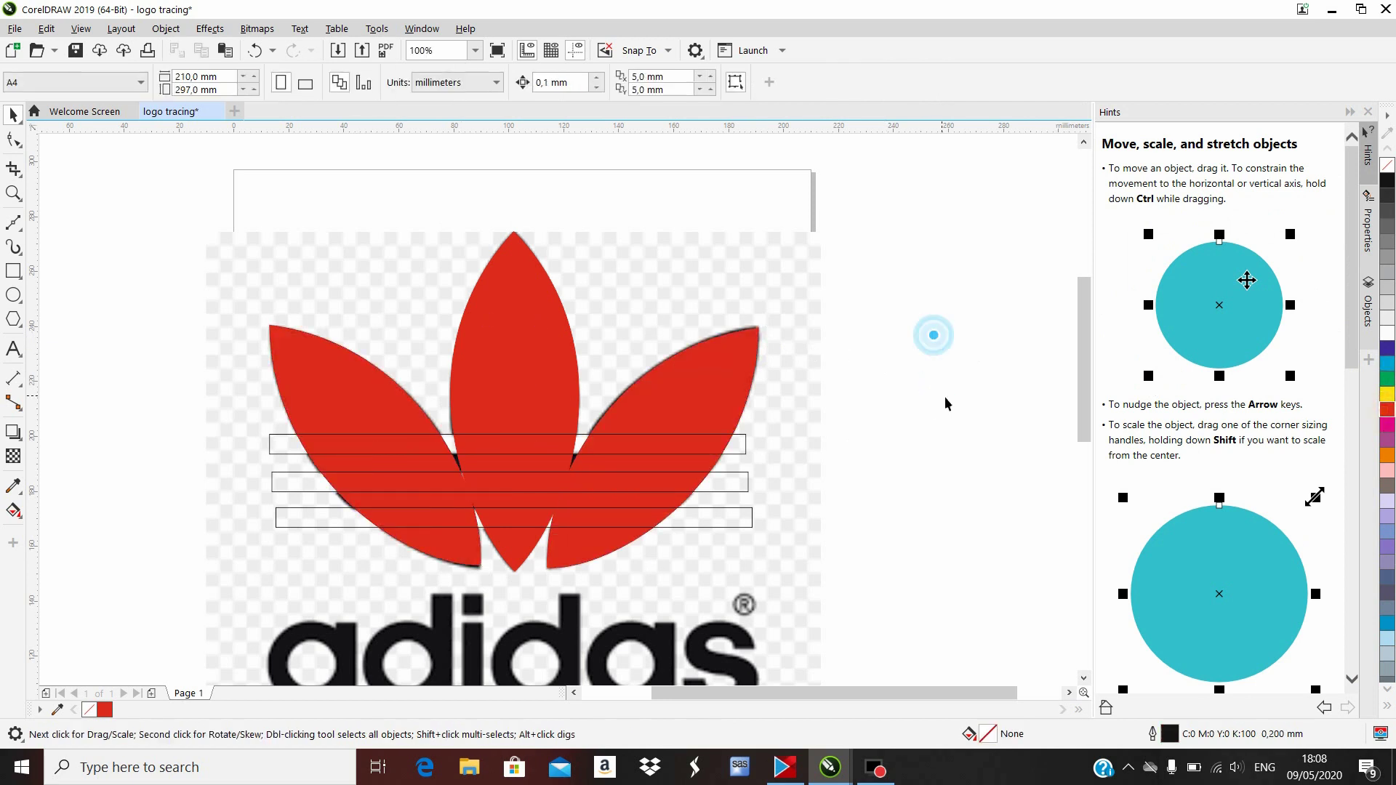
Give the three stripe rectangles a white fill and white outline.
left_click_drag(947, 404, 186, 540)
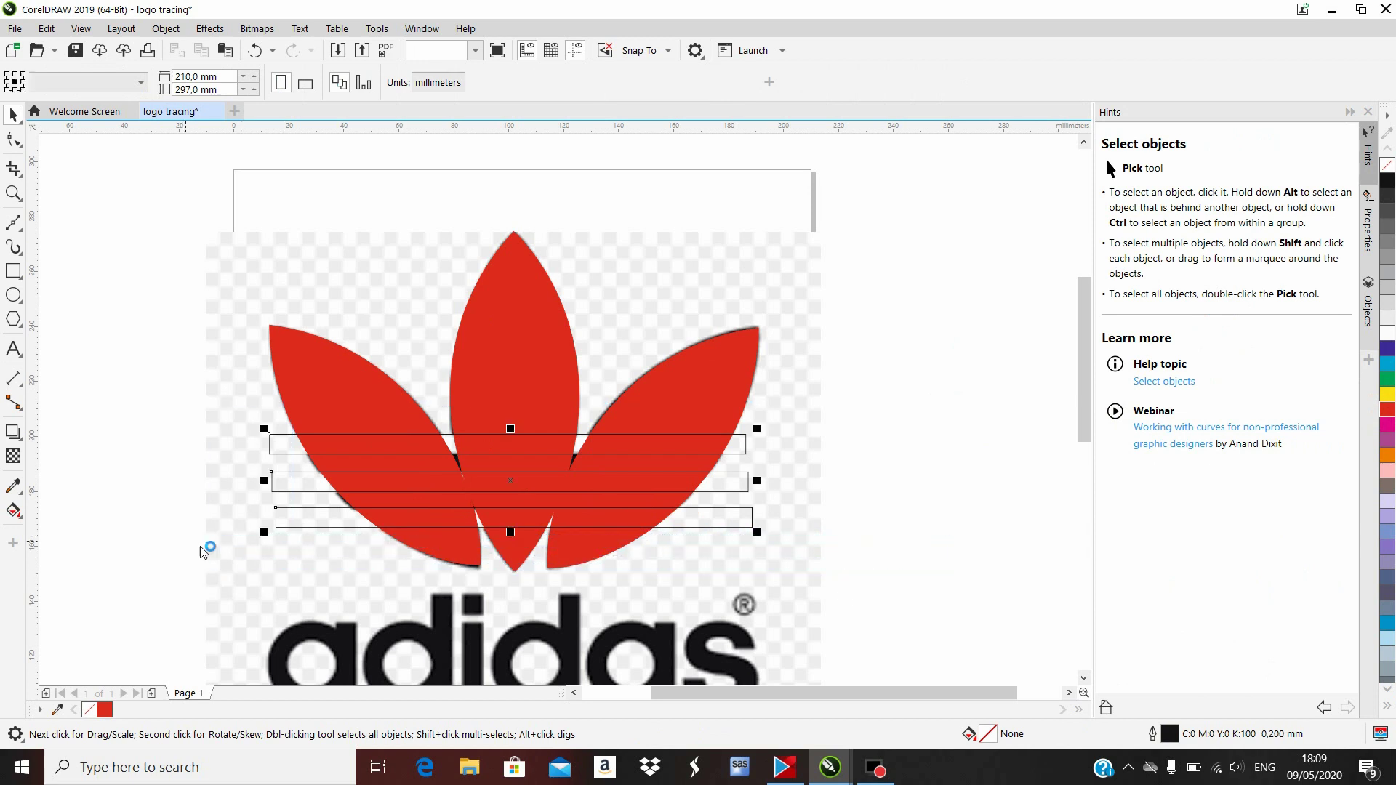
left_click(1387, 338)
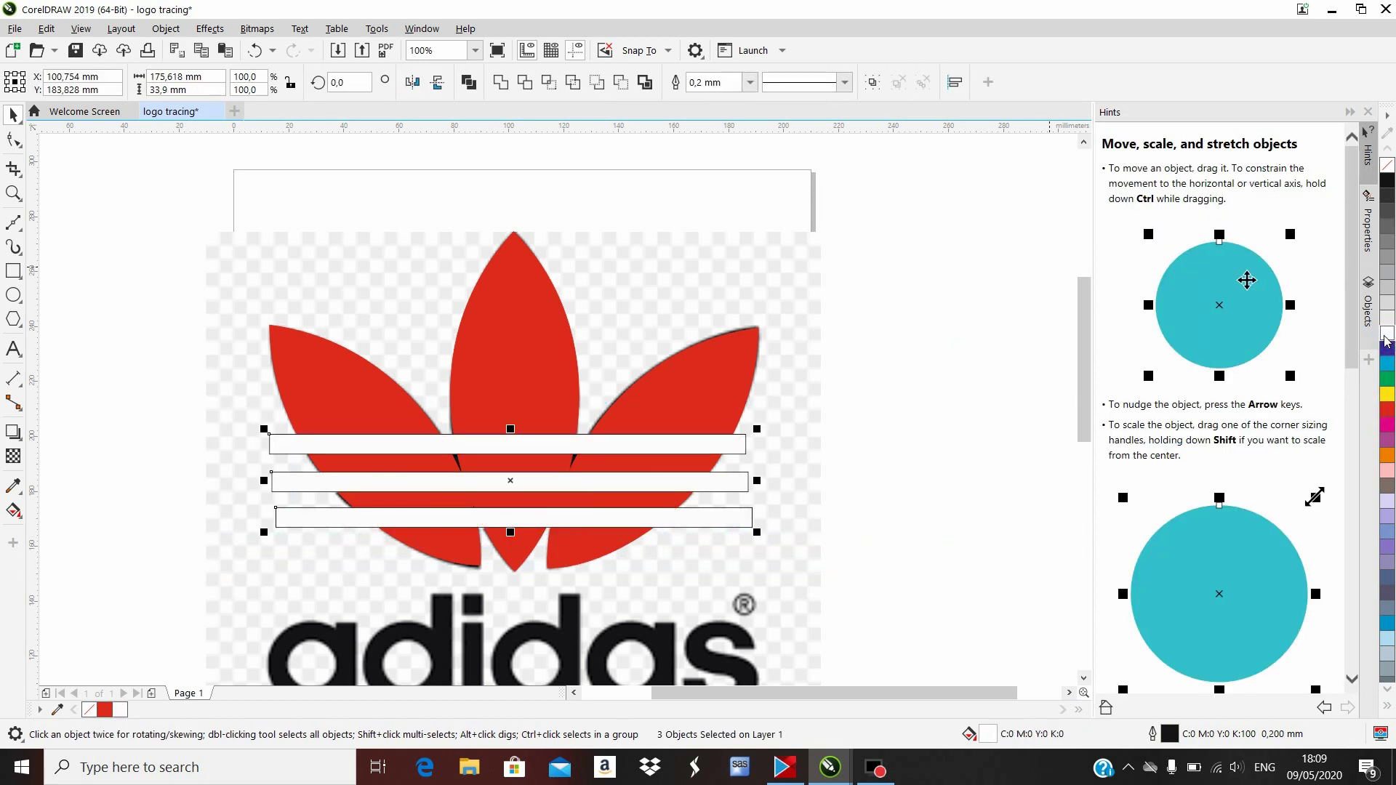
right_click(1387, 338)
left_click(948, 322)
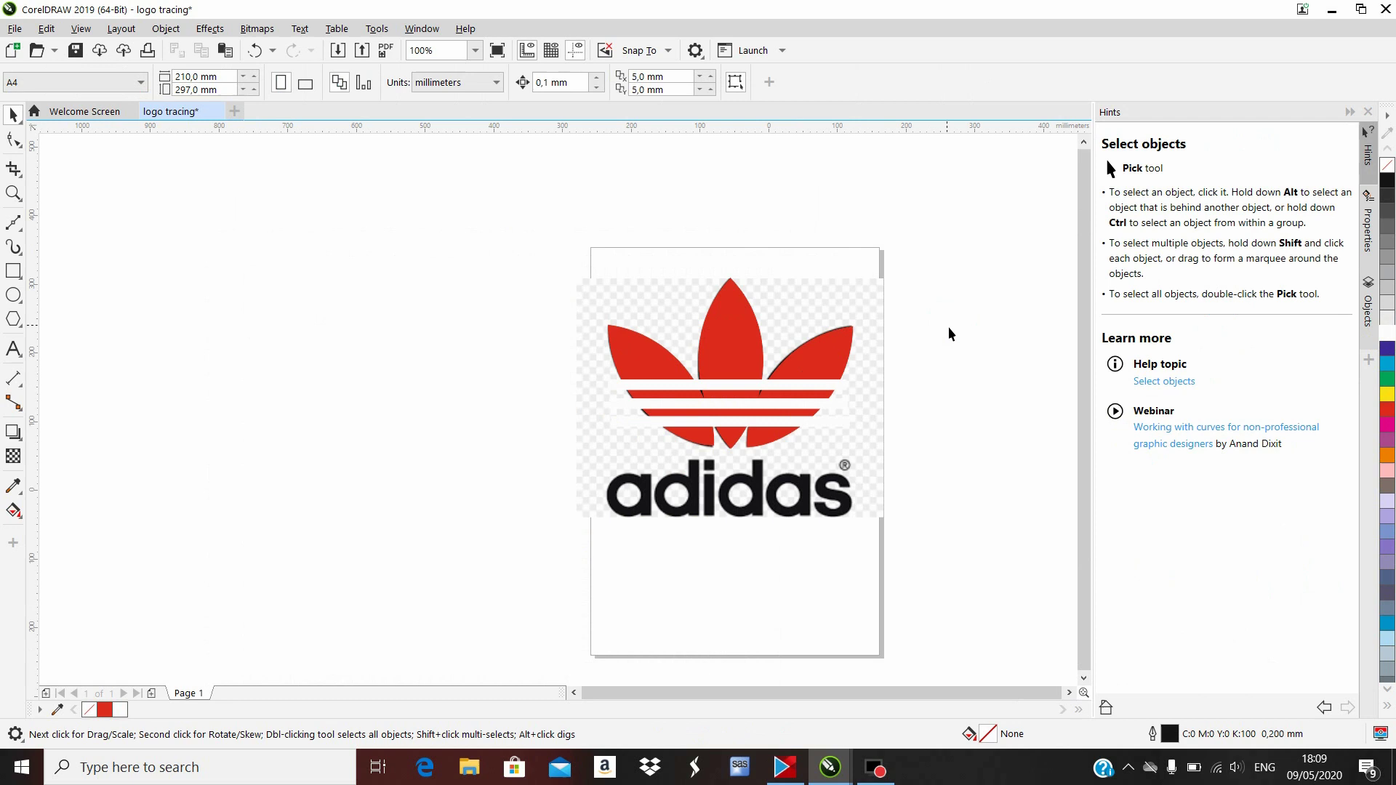
scroll(949, 334, "down", 2)
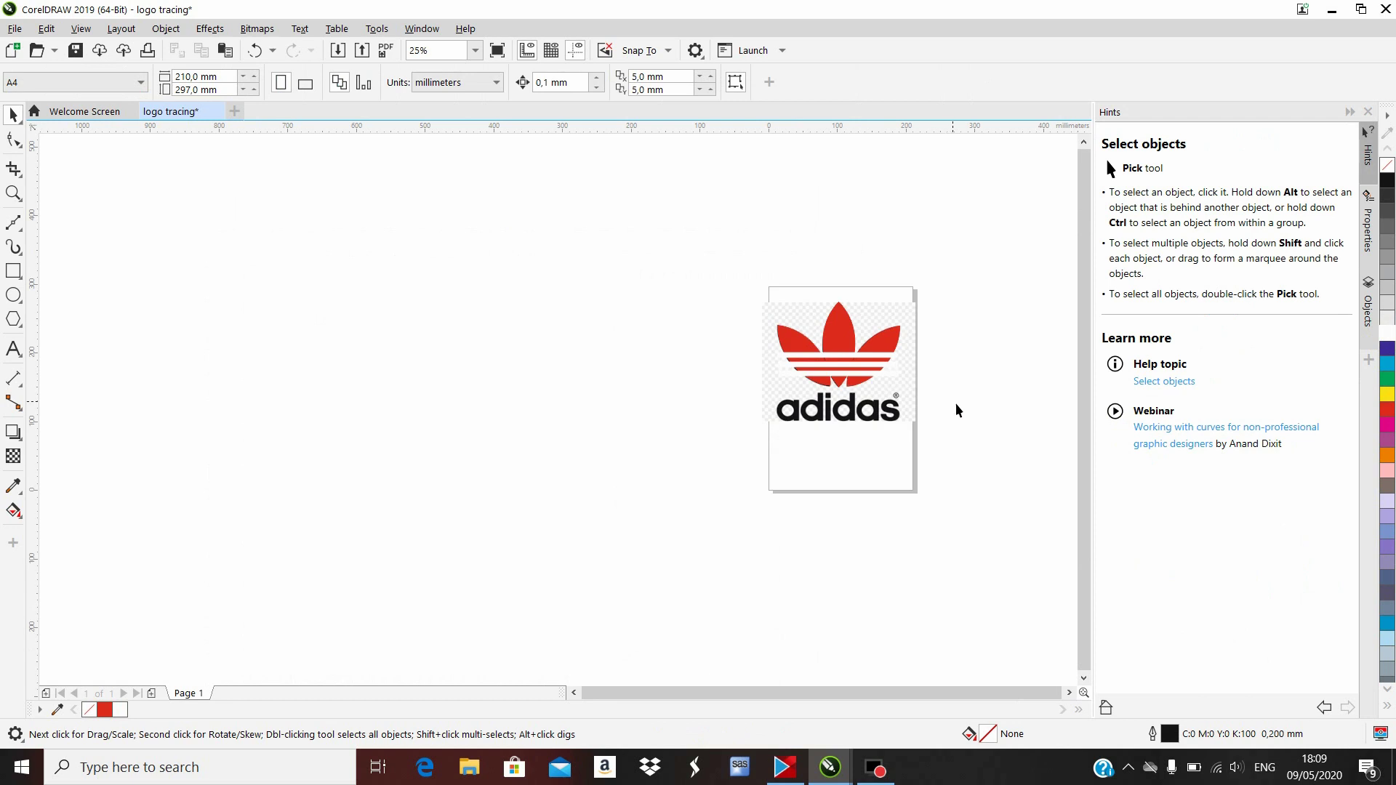
left_click(1071, 692)
scroll(561, 401, "up", 2)
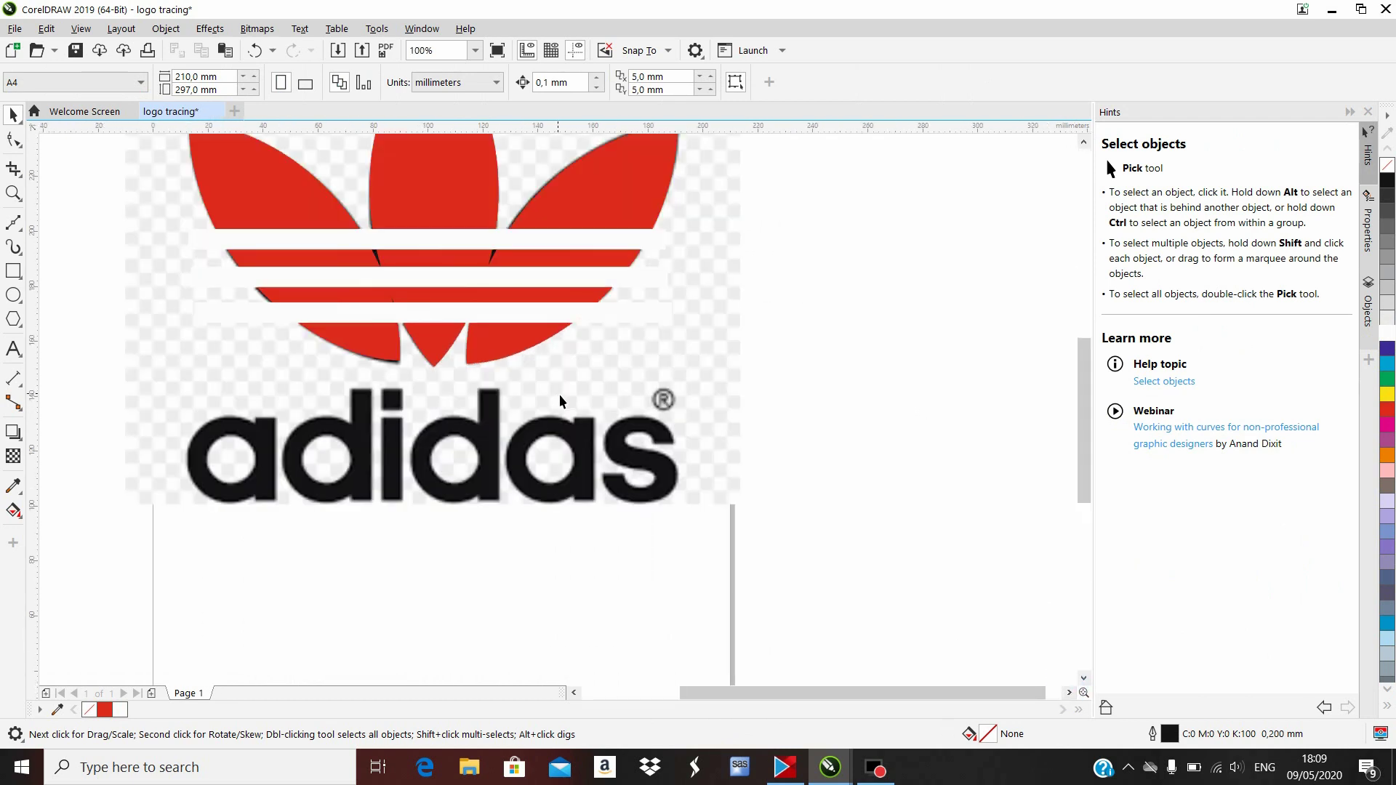
Add the artistic text 'adidas' below the logo.
left_click(13, 348)
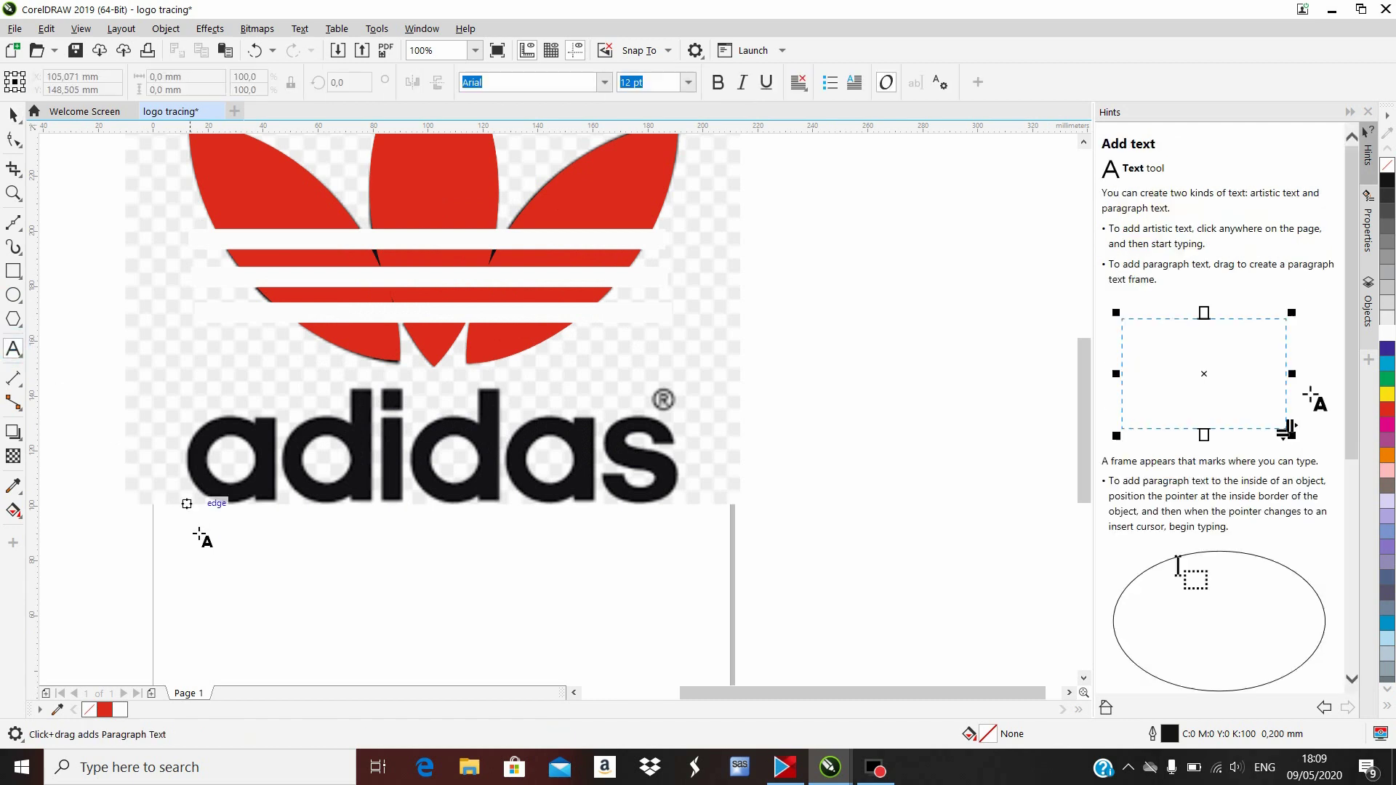
left_click(218, 563)
type("adi")
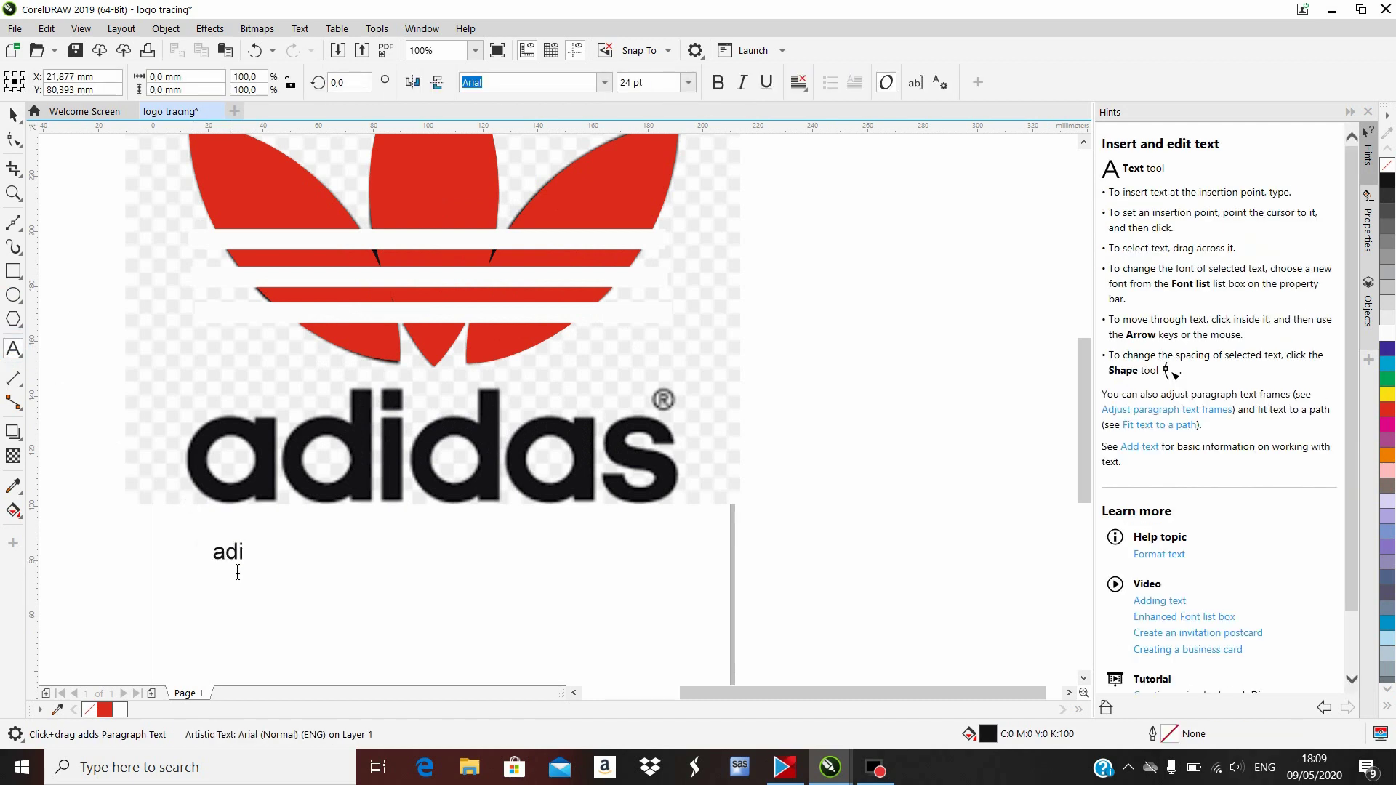
type("das")
key("Escape")
Change the adidas text's font from Arial to ITC Avant Garde Gothic LT Demi.
left_click(13, 114)
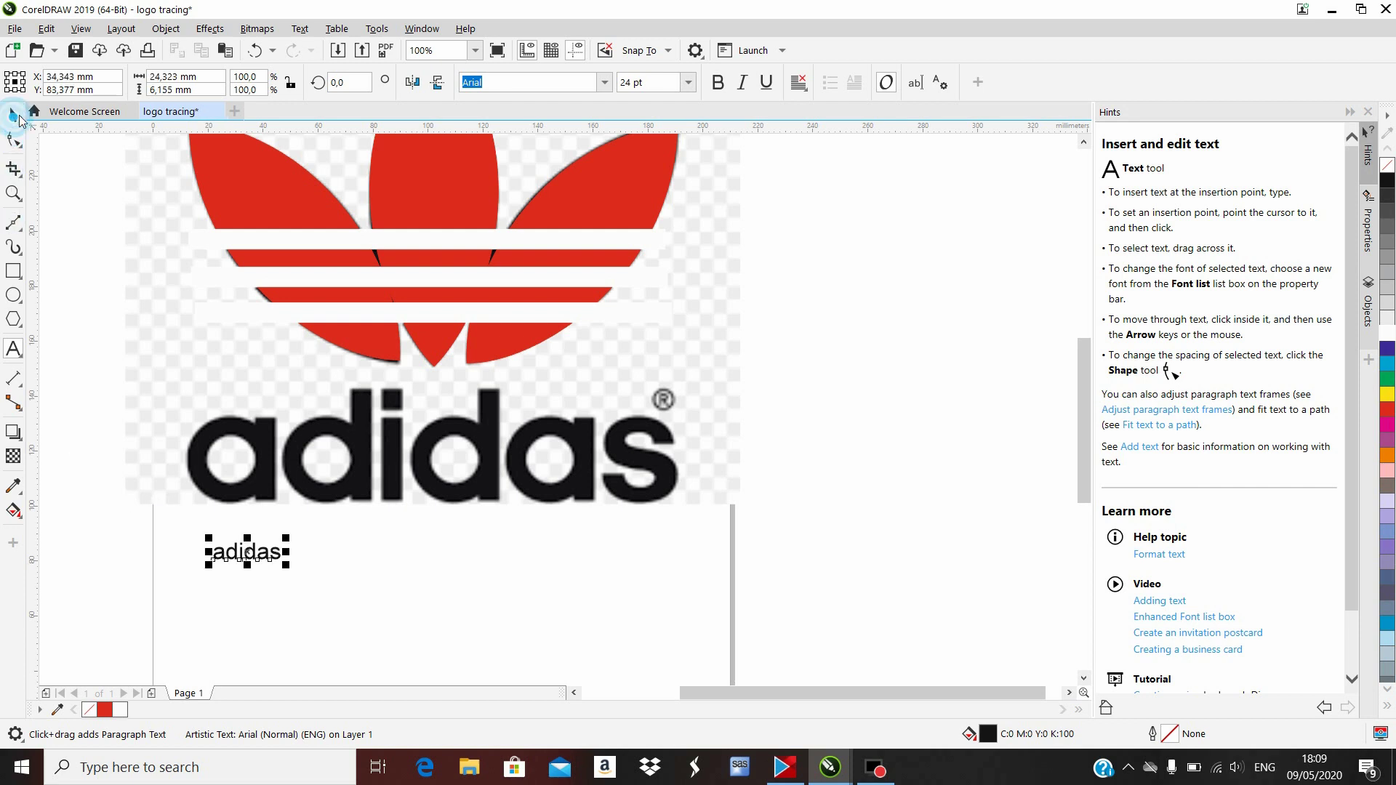
left_click(399, 550)
left_click(272, 555)
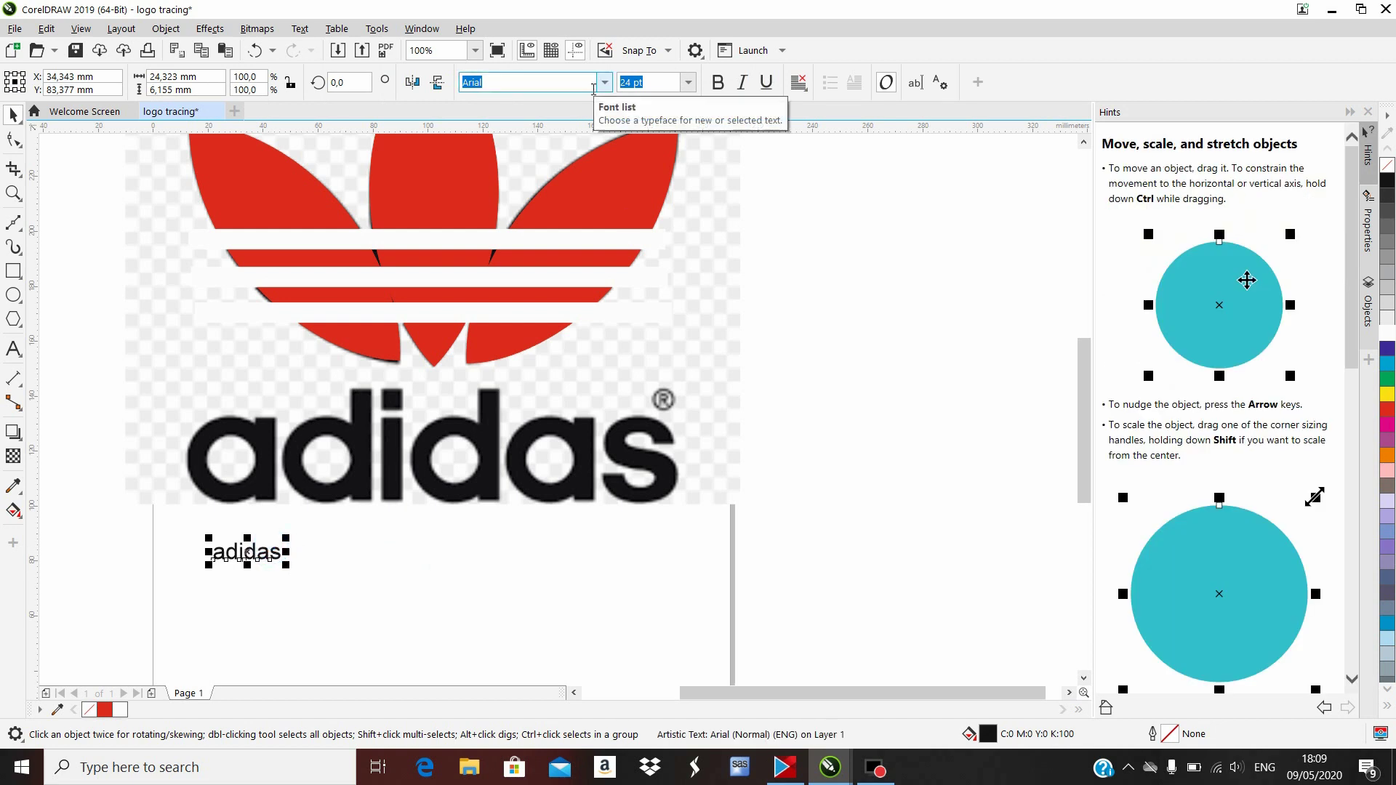
left_click(469, 88)
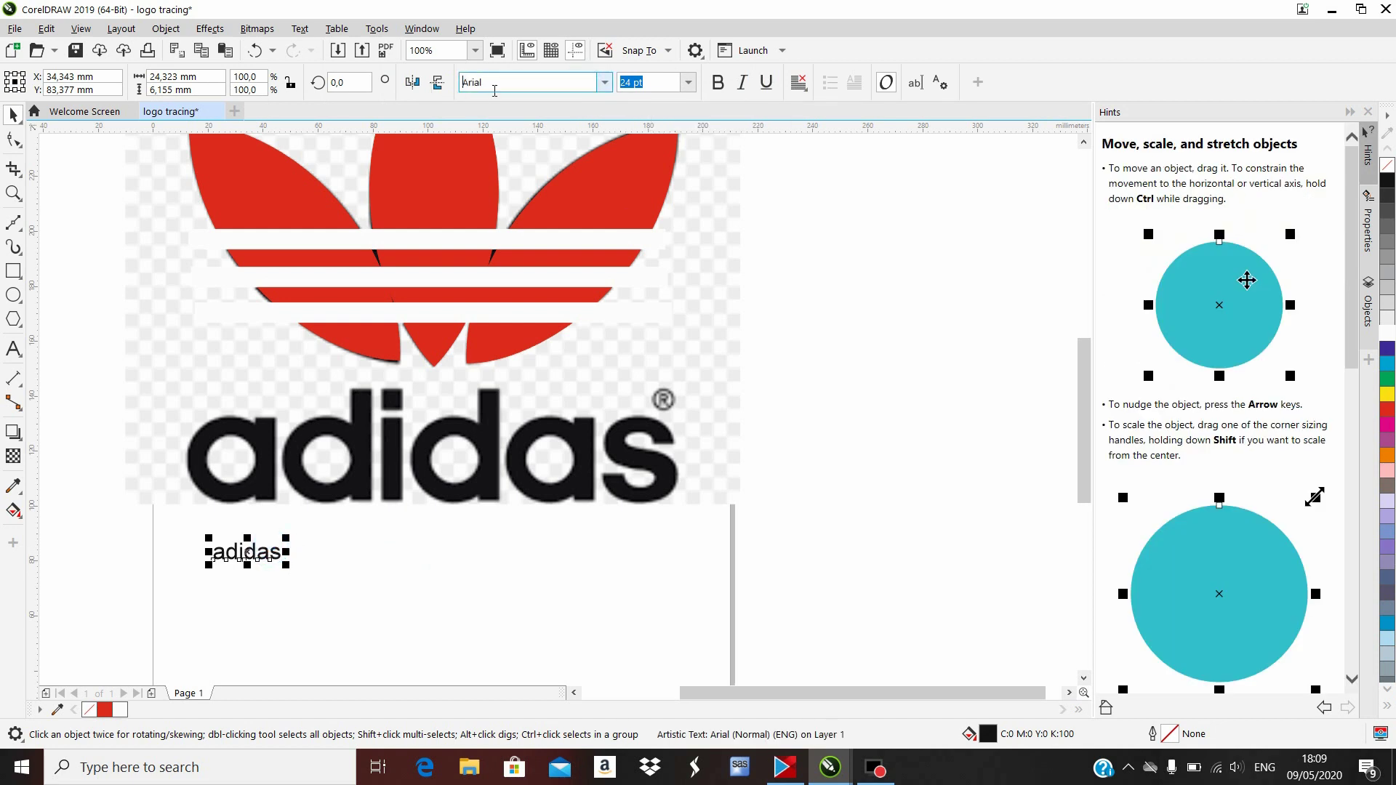
left_click_drag(494, 91, 452, 90)
type("i")
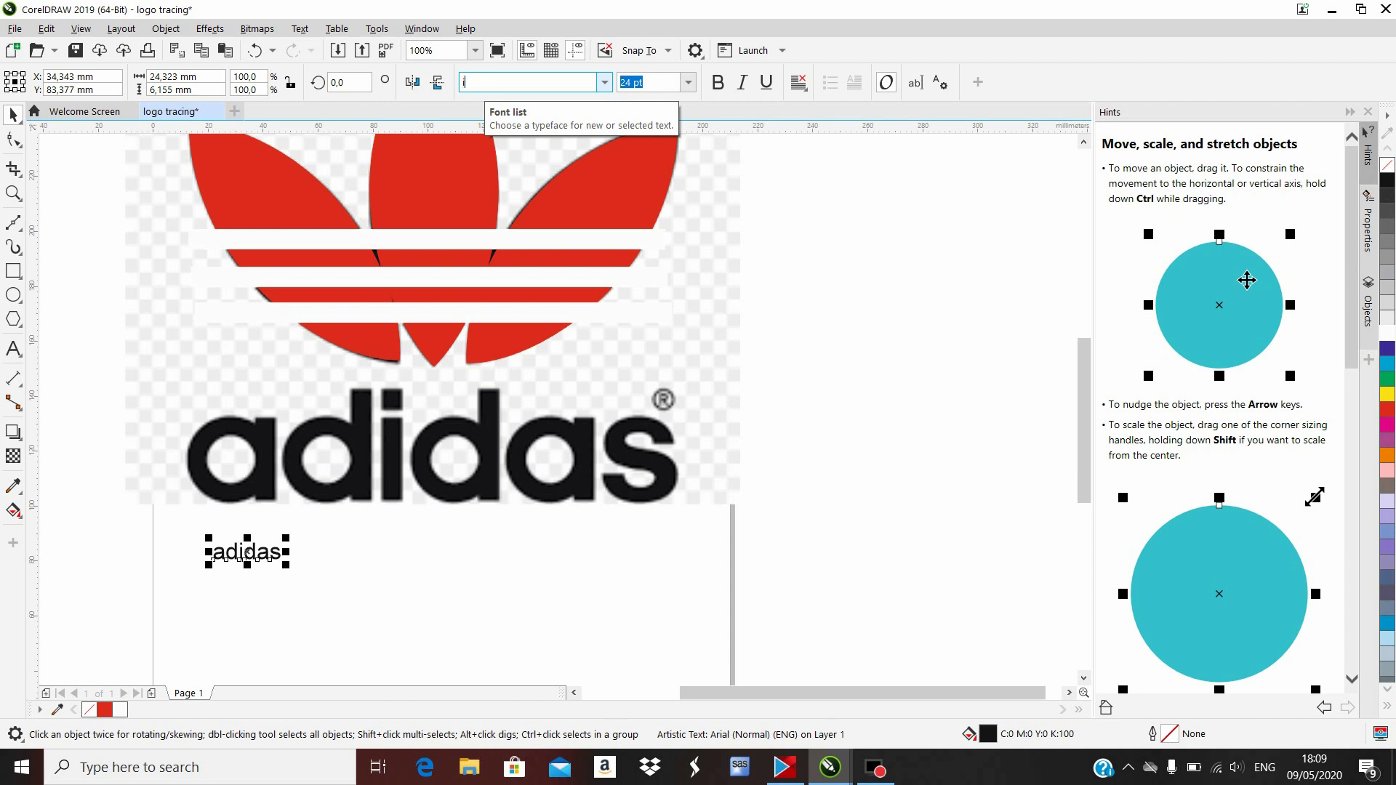
type("tc")
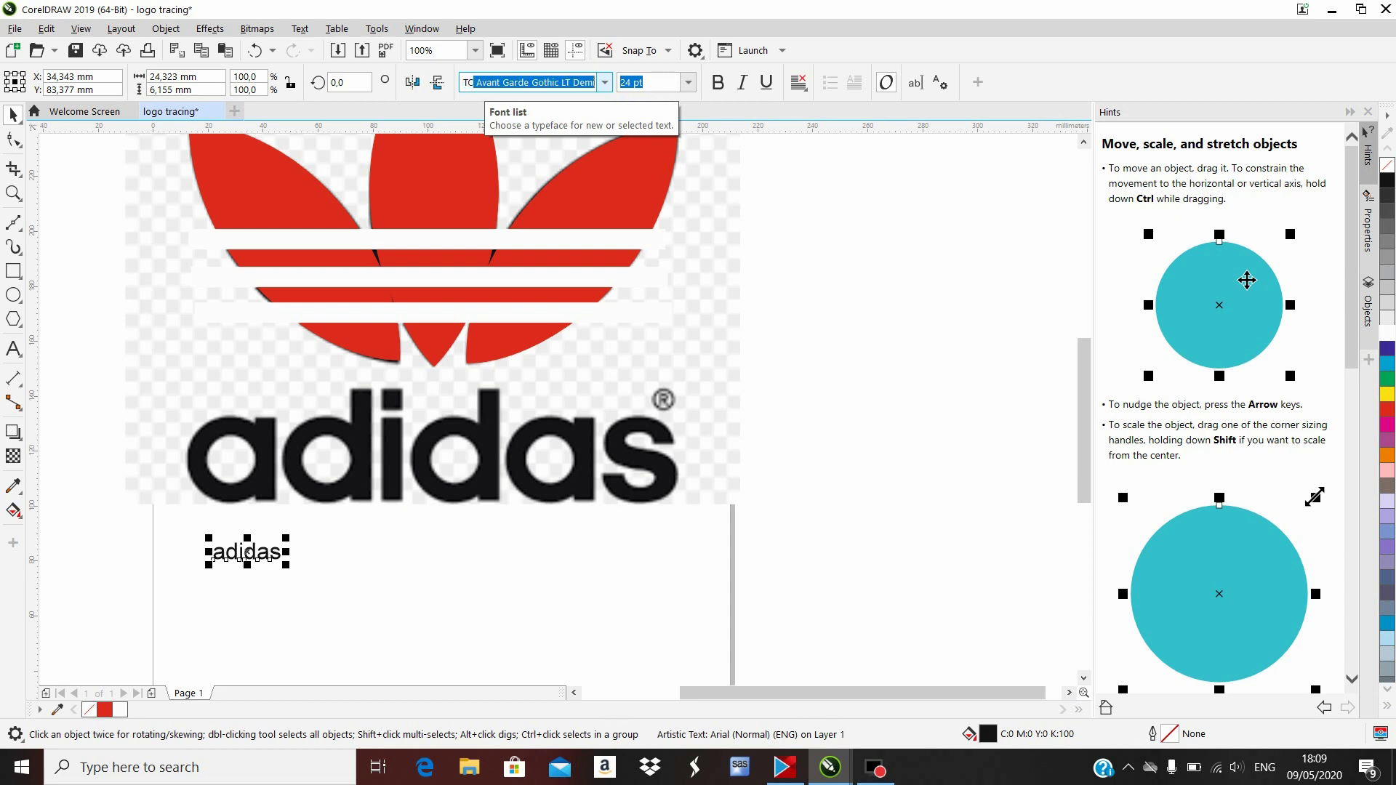
key("Return")
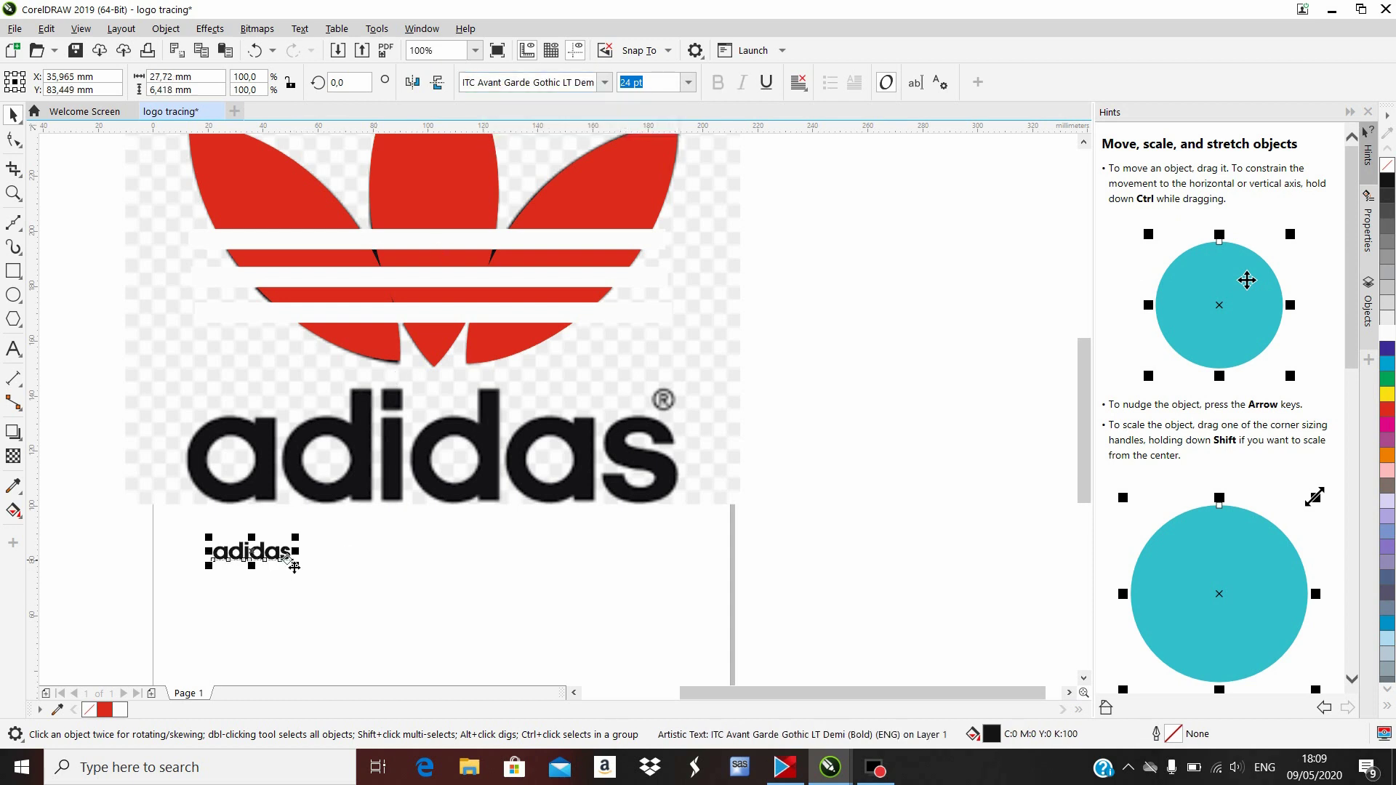
Fill the text red and scale and move it to cover the black wordmark.
left_click_drag(295, 566, 538, 651)
left_click_drag(478, 527, 457, 398)
left_click(1389, 410)
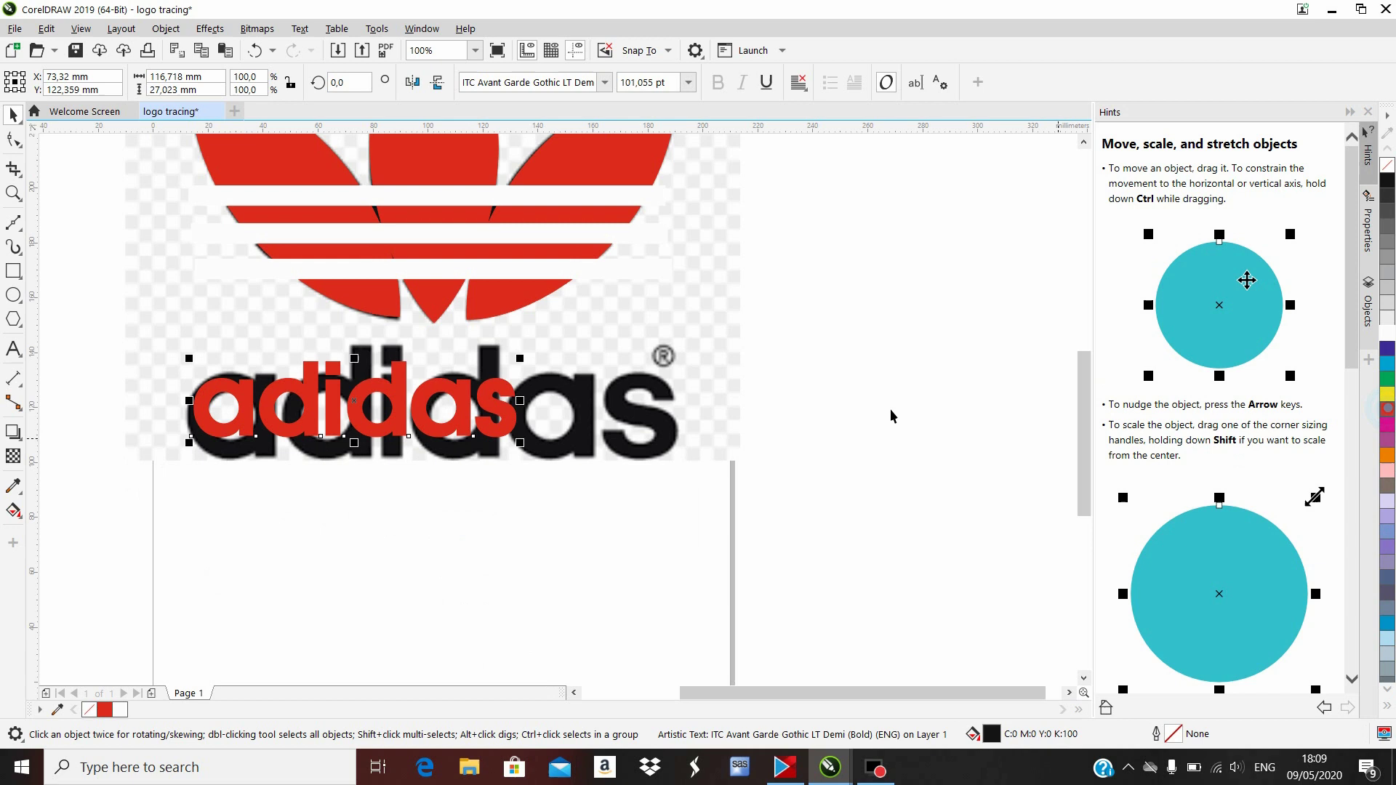
left_click_drag(529, 449, 685, 500)
left_click_drag(517, 412, 500, 396)
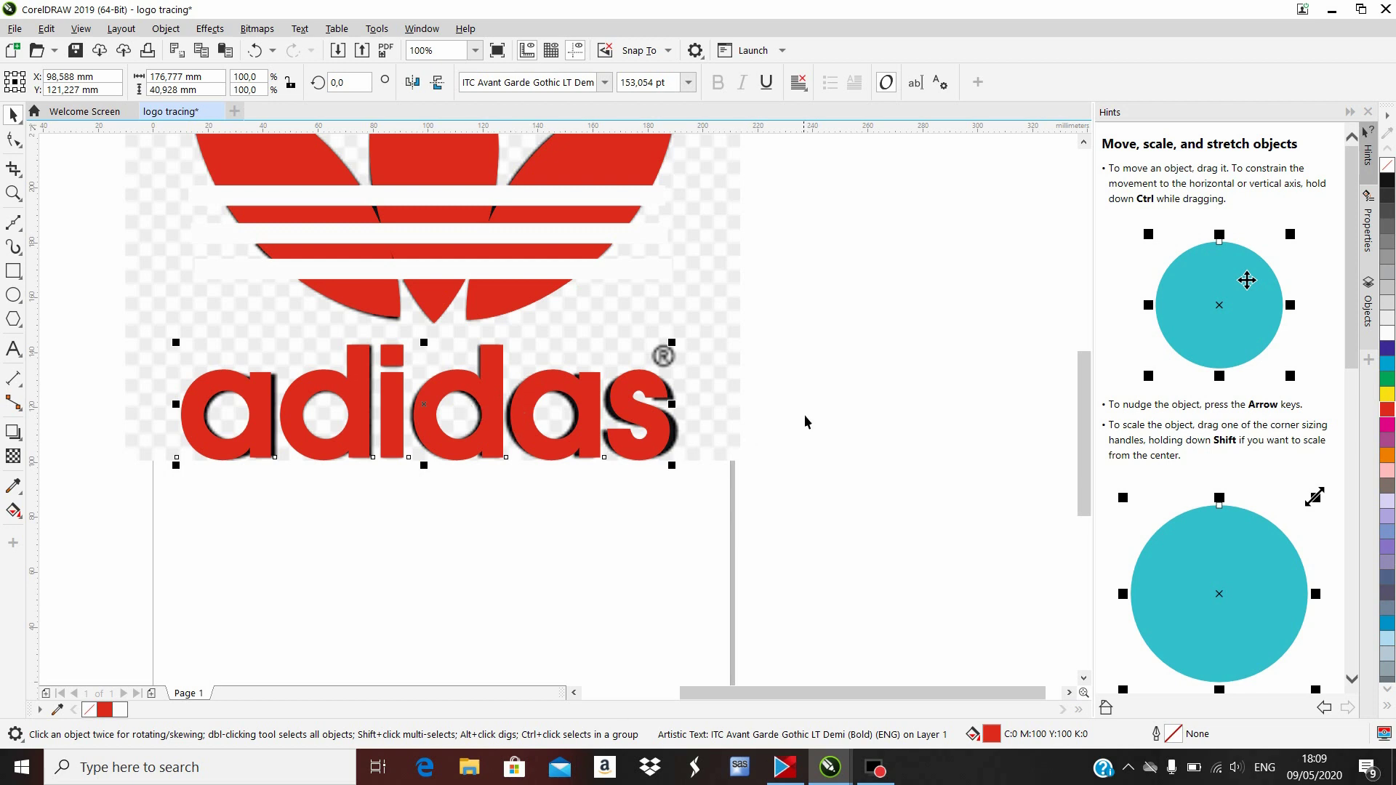
left_click(837, 421)
left_click(593, 399)
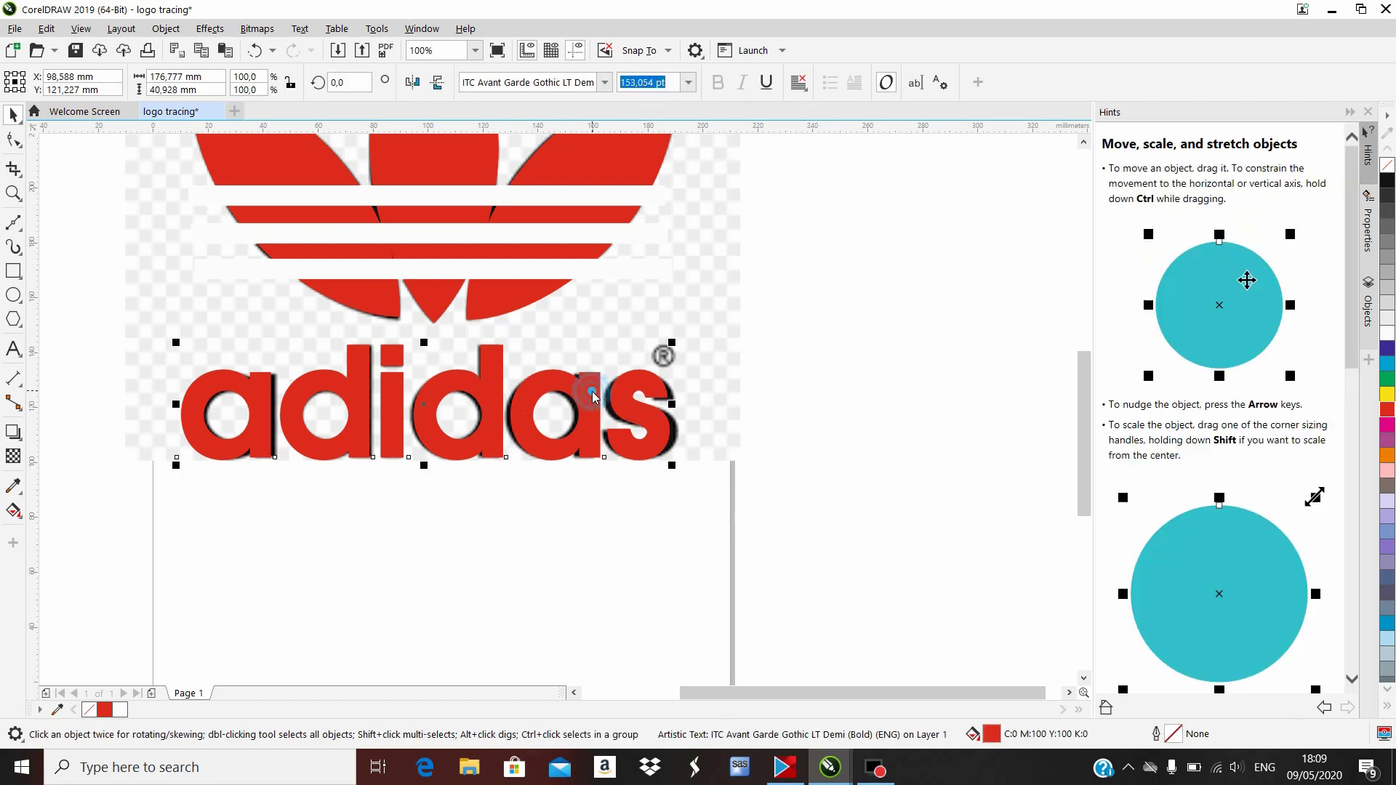
left_click(166, 30)
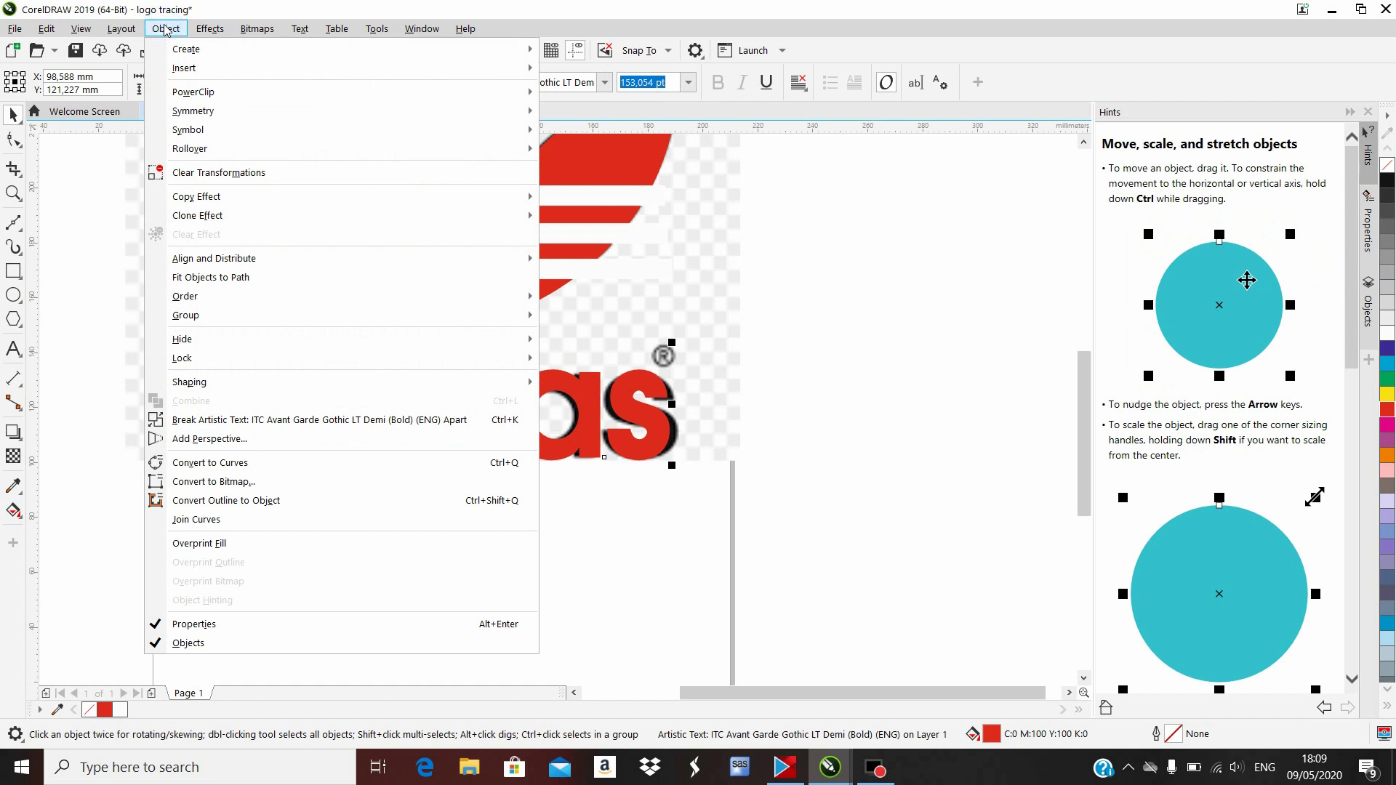
Break the adidas text apart into letters and stretch the final 's' wider.
left_click(231, 426)
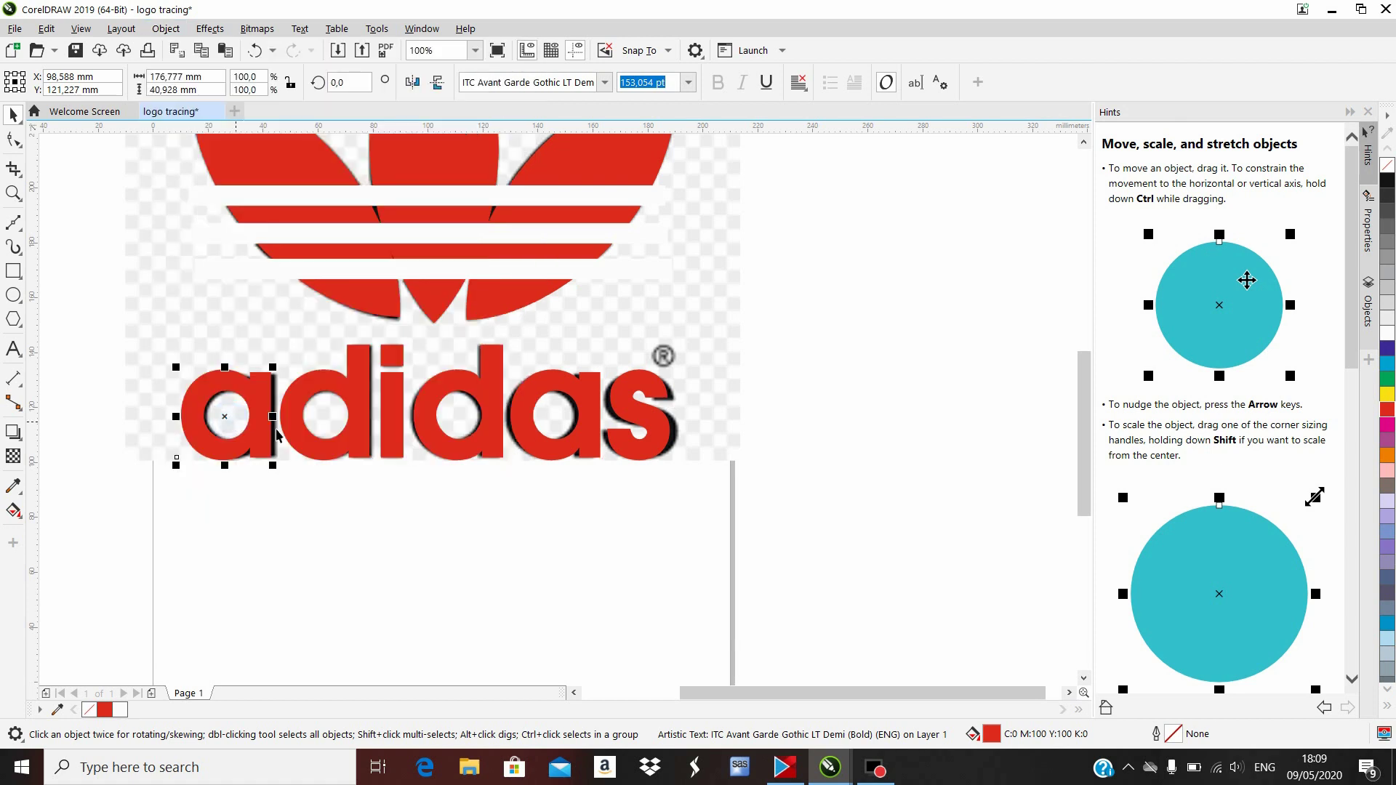
left_click(863, 489)
left_click(660, 425)
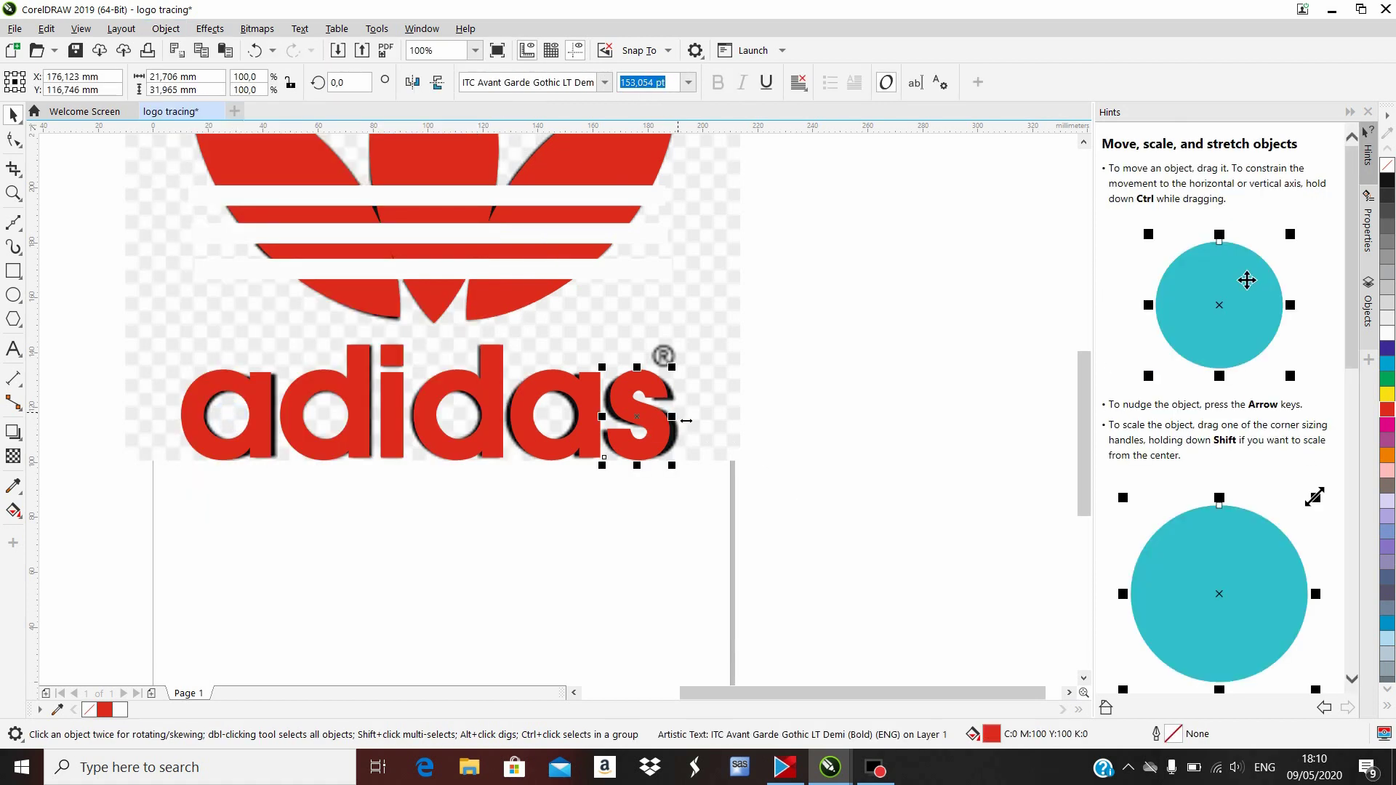
left_click_drag(681, 425, 611, 407)
scroll(611, 420, "up", 2)
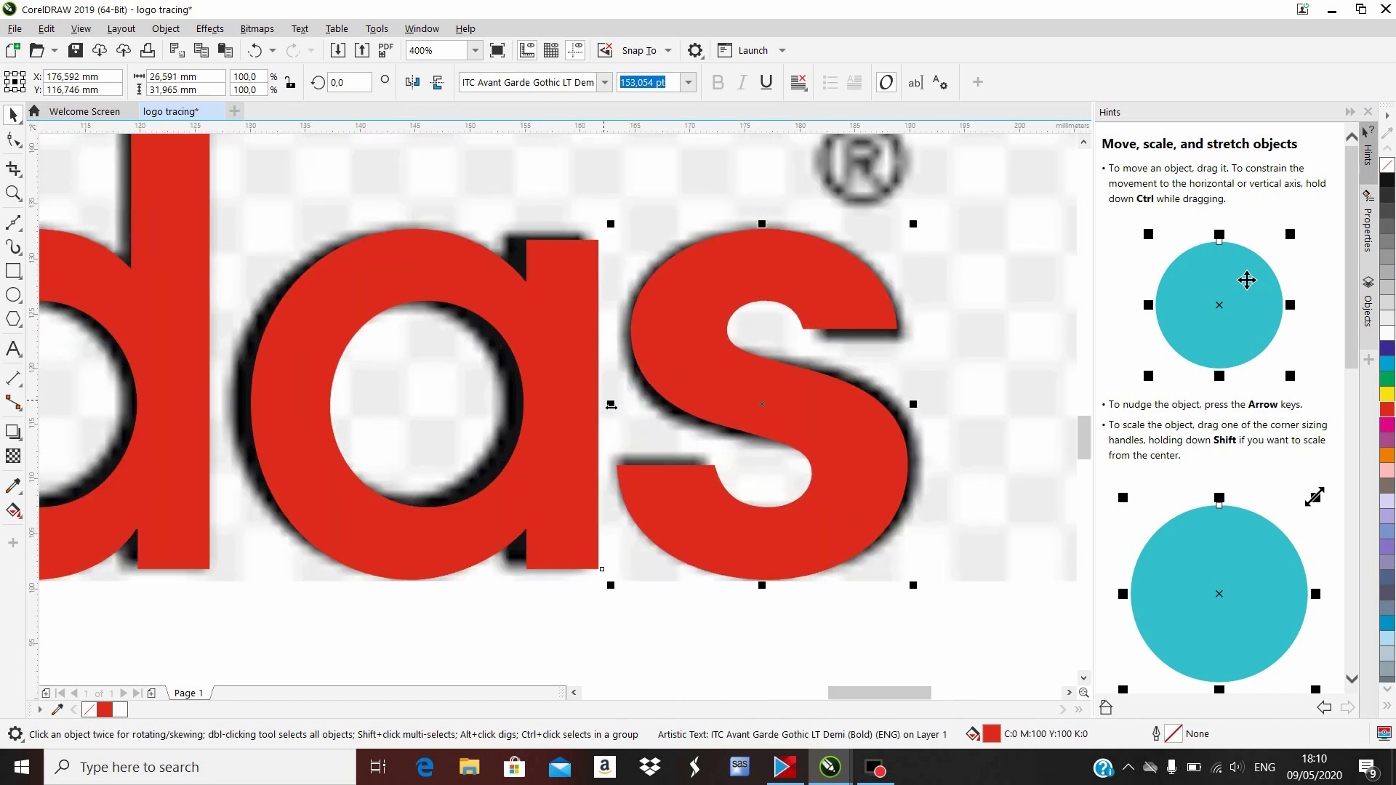
scroll(611, 407, "down", 2)
left_click(872, 411)
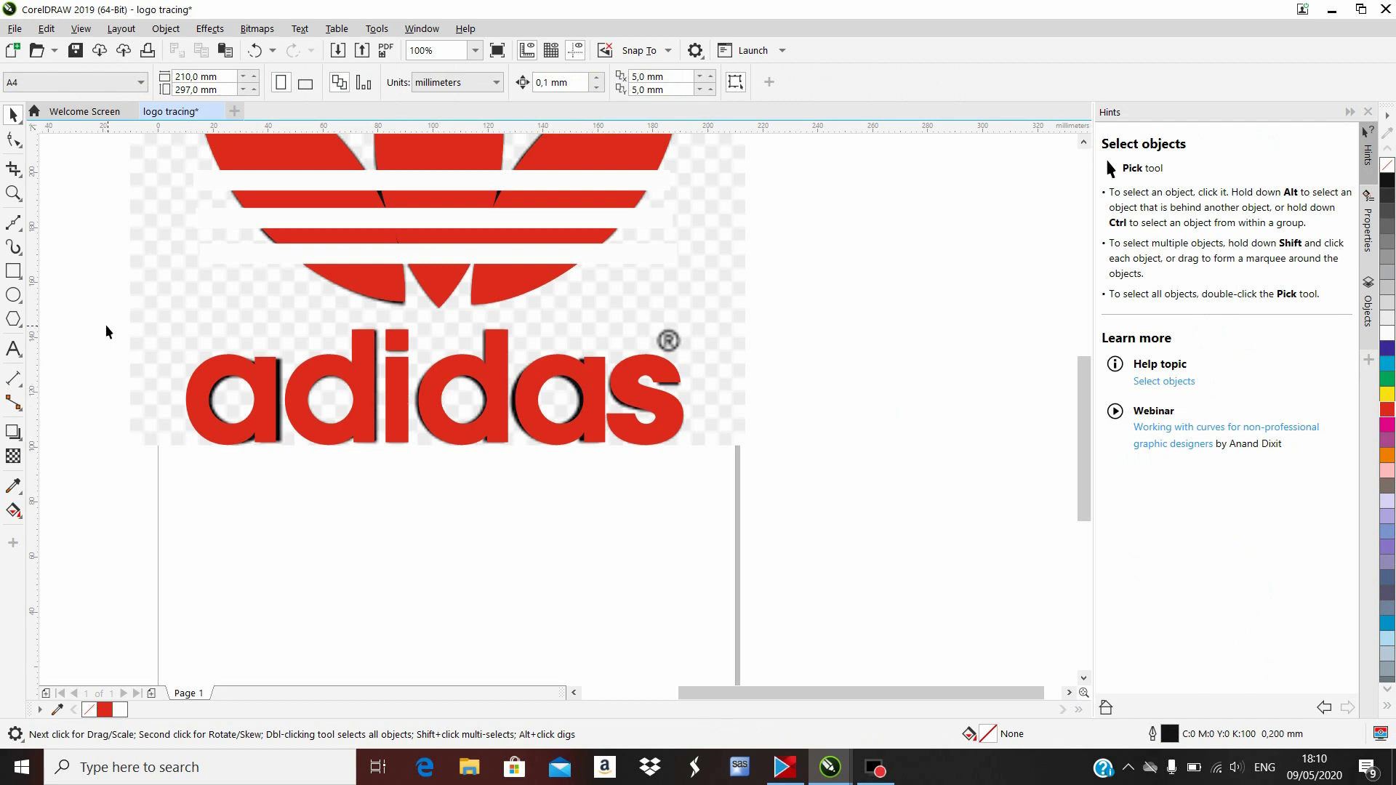
Add an 'R' text to the right of the logo.
left_click(13, 349)
left_click(854, 373)
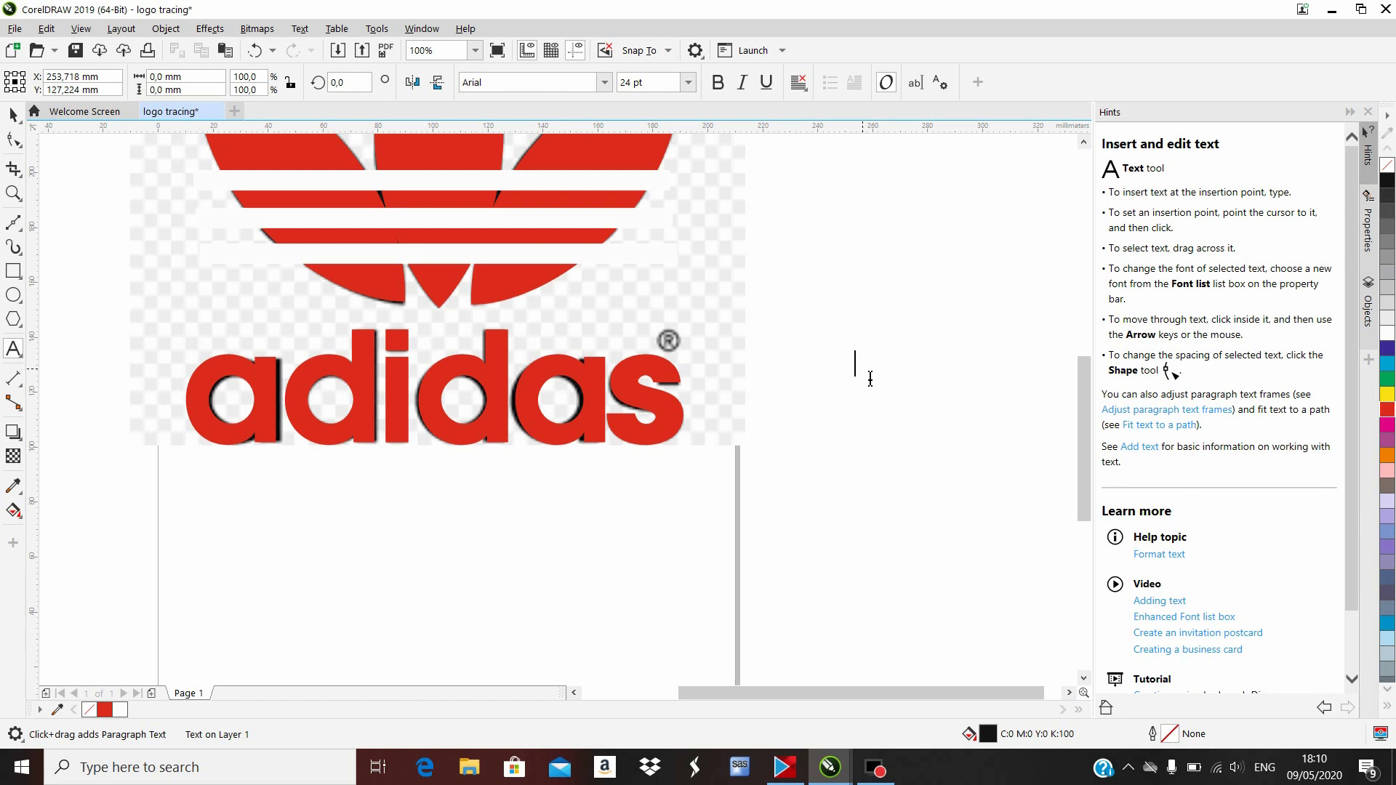
type("R")
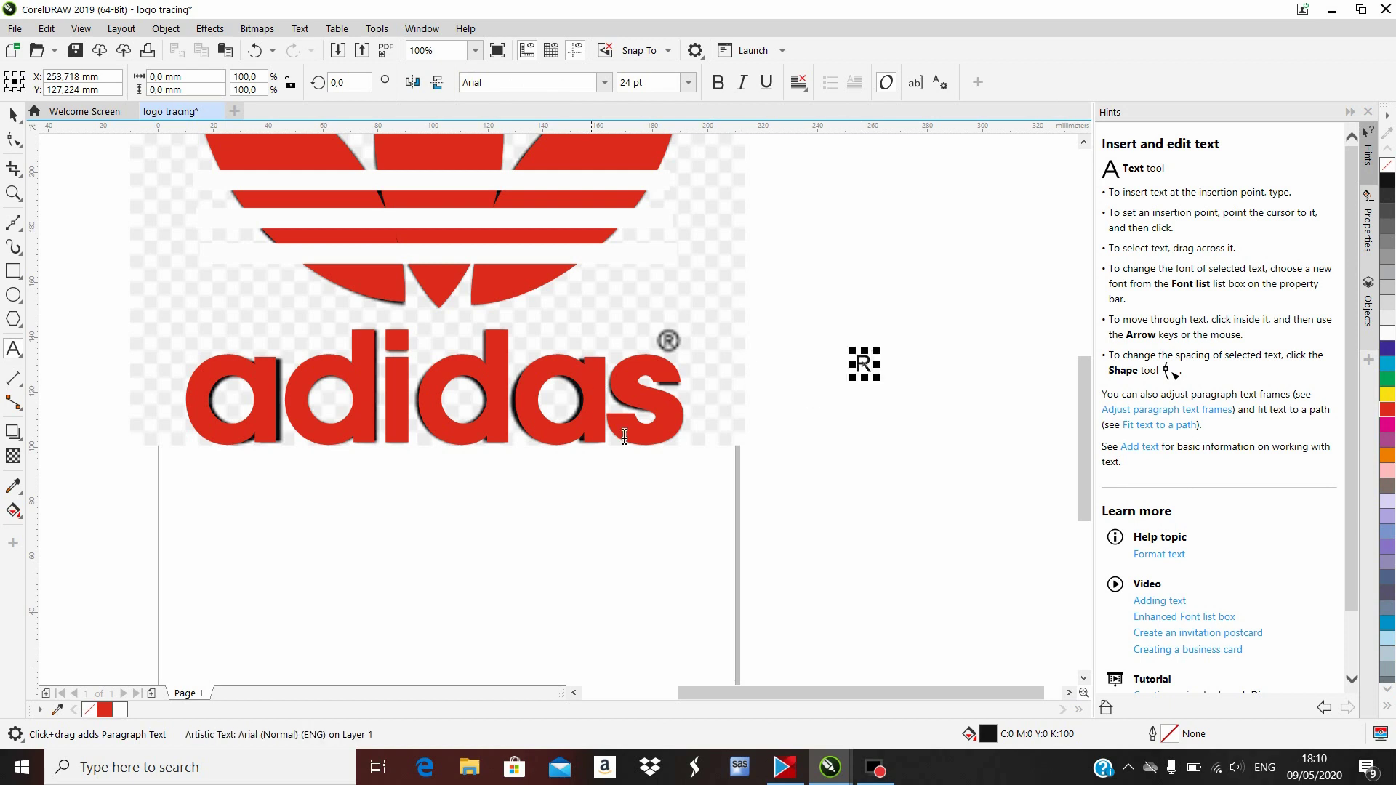
Move the R onto the ® mark beside the wordmark and colour it red.
left_click(13, 114)
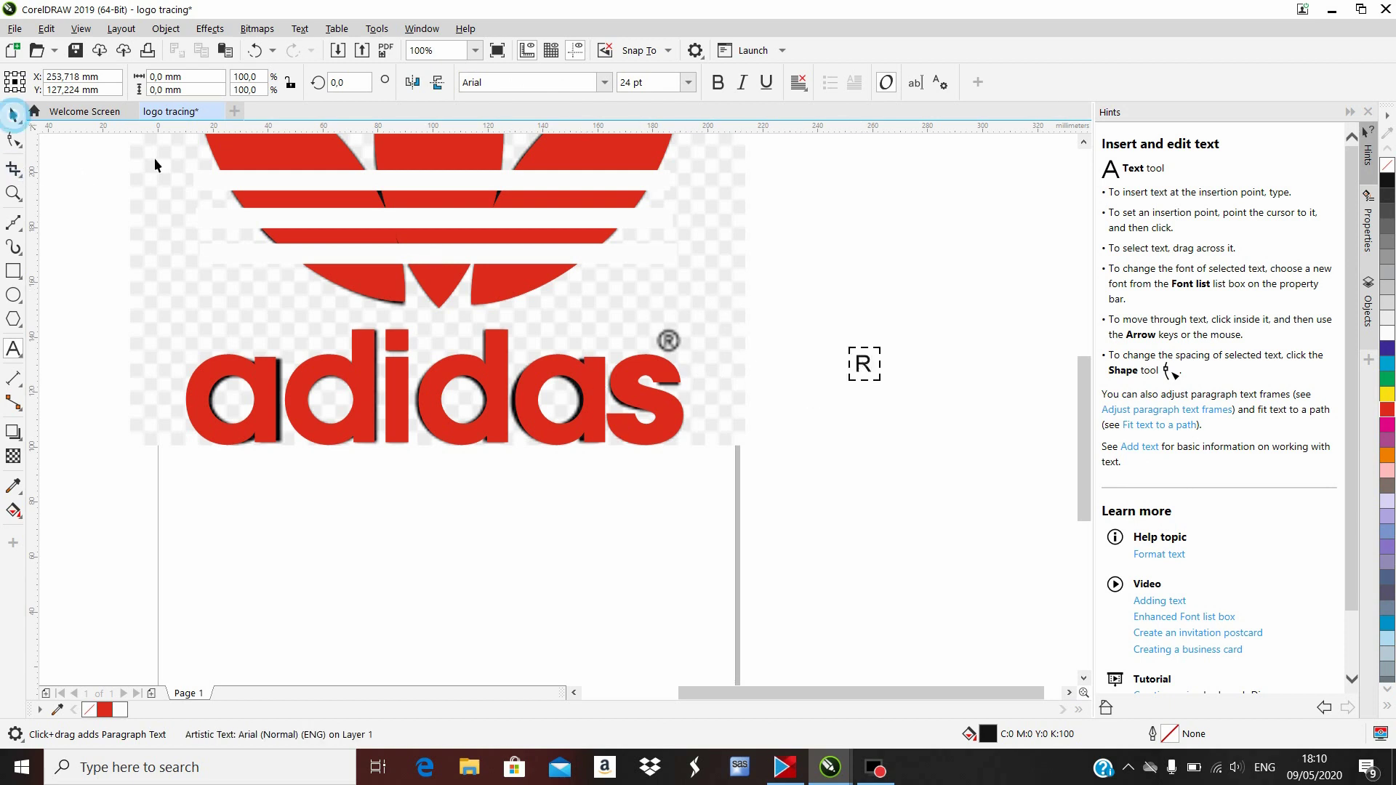
left_click_drag(864, 364, 592, 415)
scroll(667, 340, "up", 2)
scroll(718, 330, "up", 2)
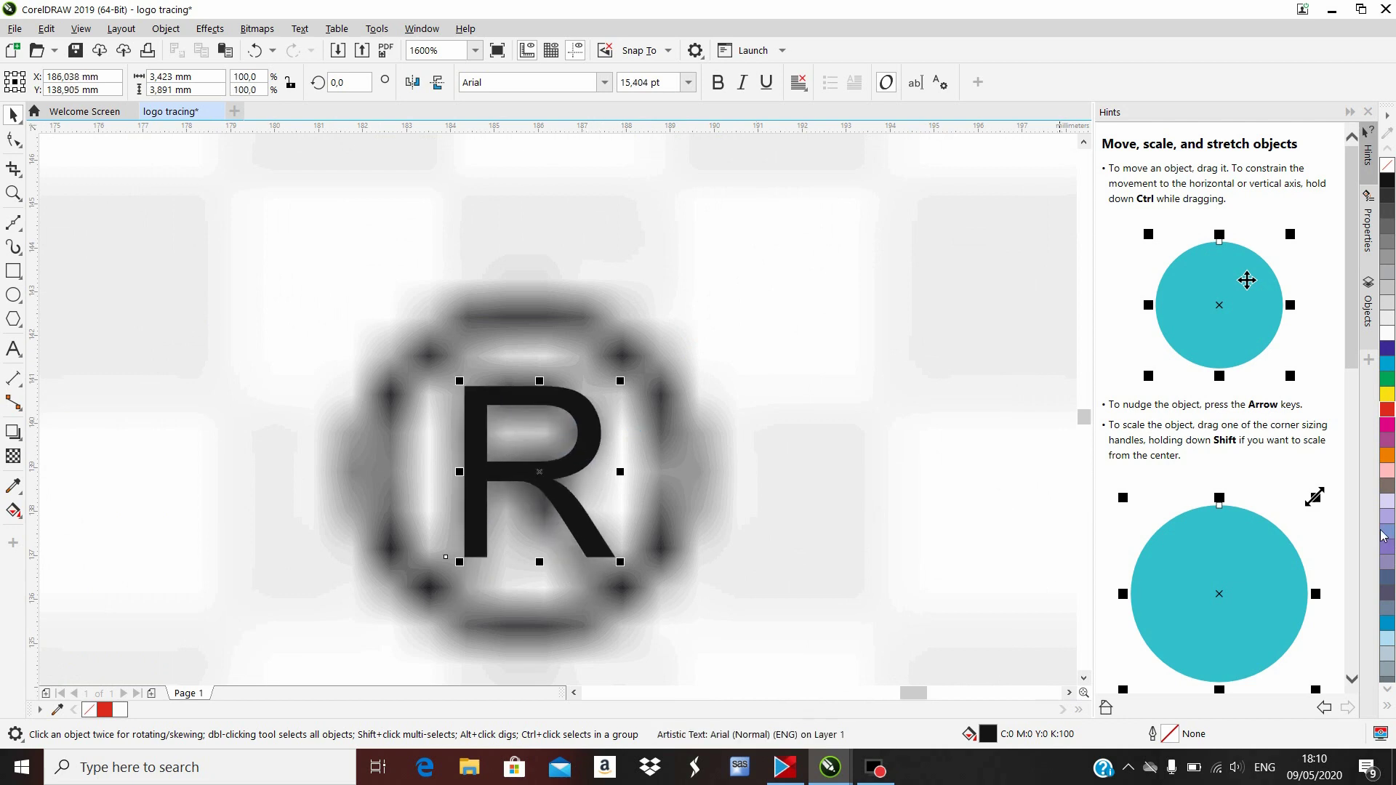
left_click(1388, 412)
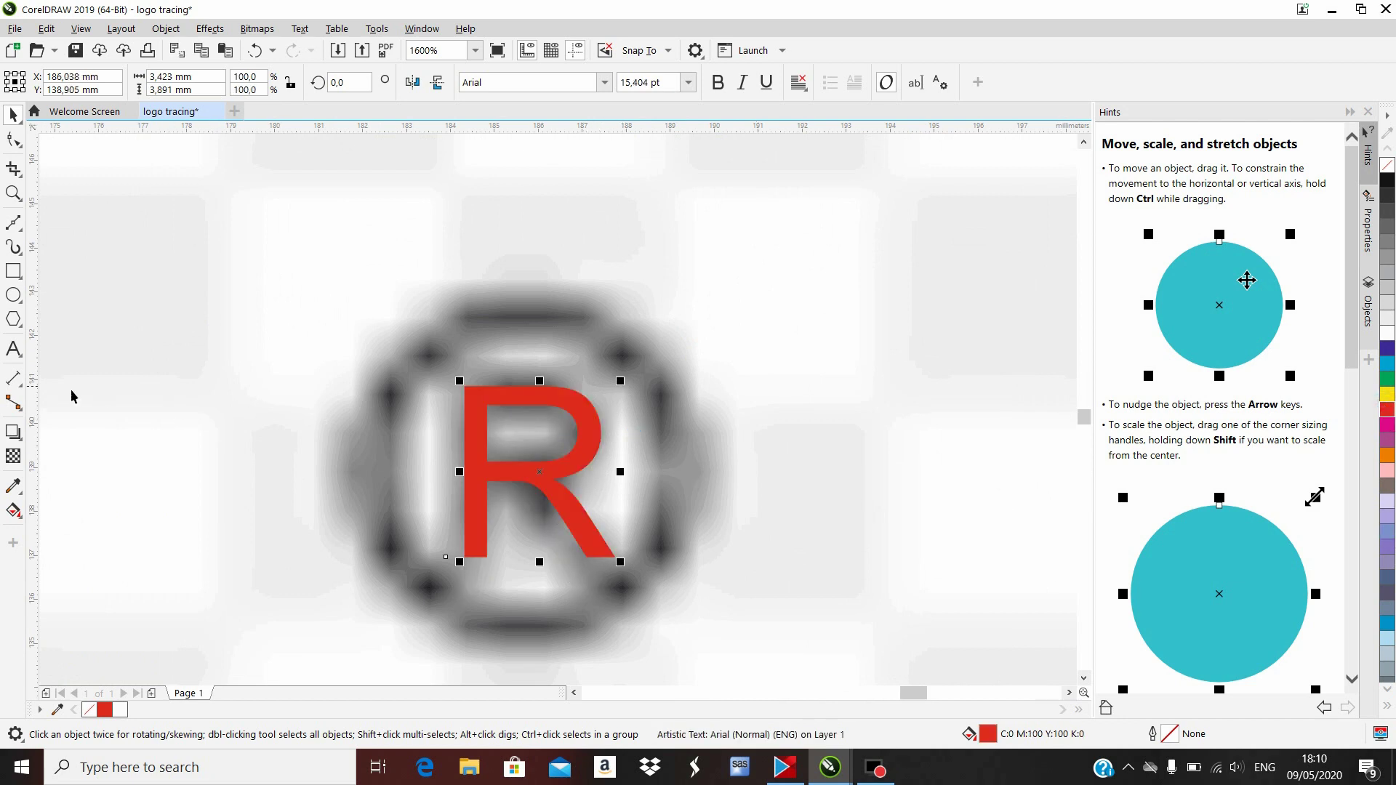
left_click(14, 294)
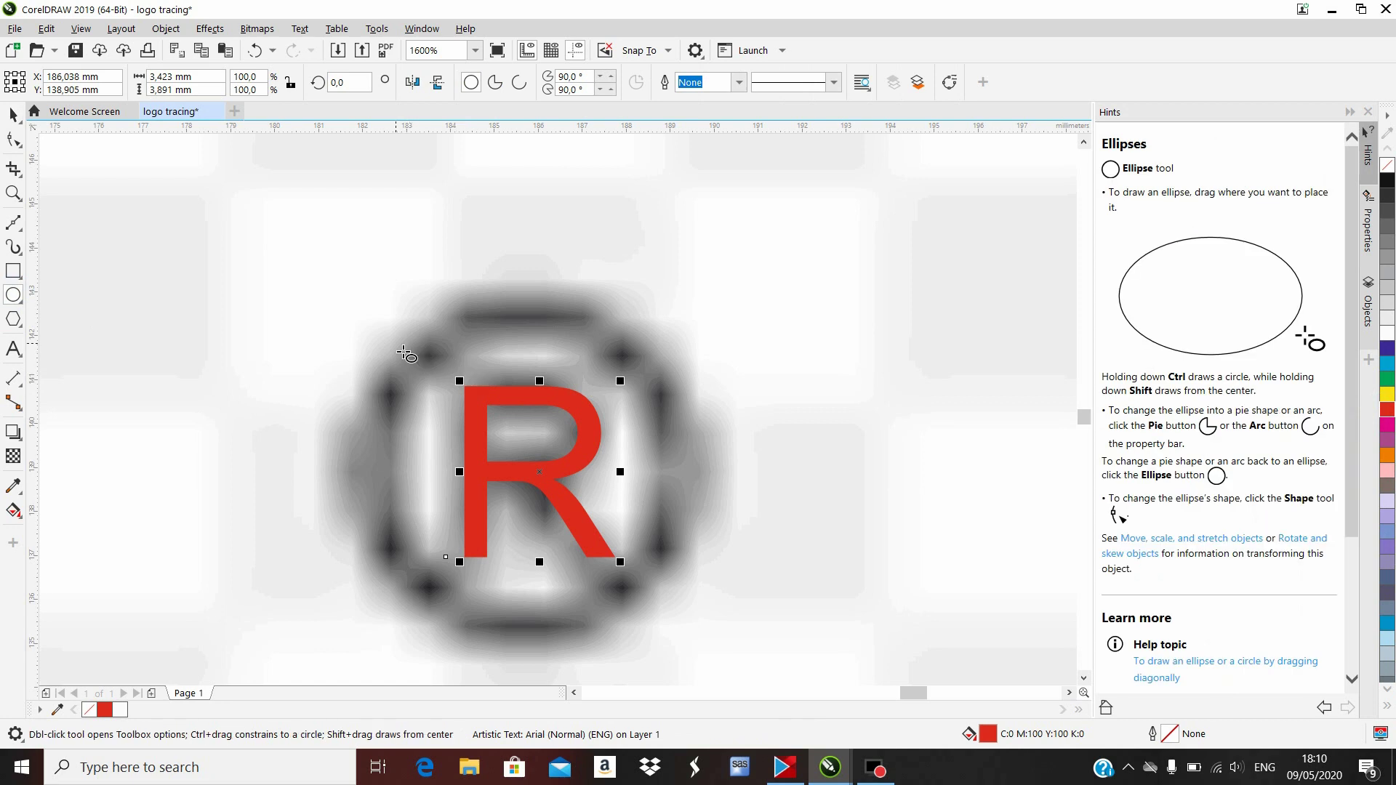
Draw a circle centred on the red R and give it a 0.4 mm outline.
left_click_drag(403, 352, 700, 653)
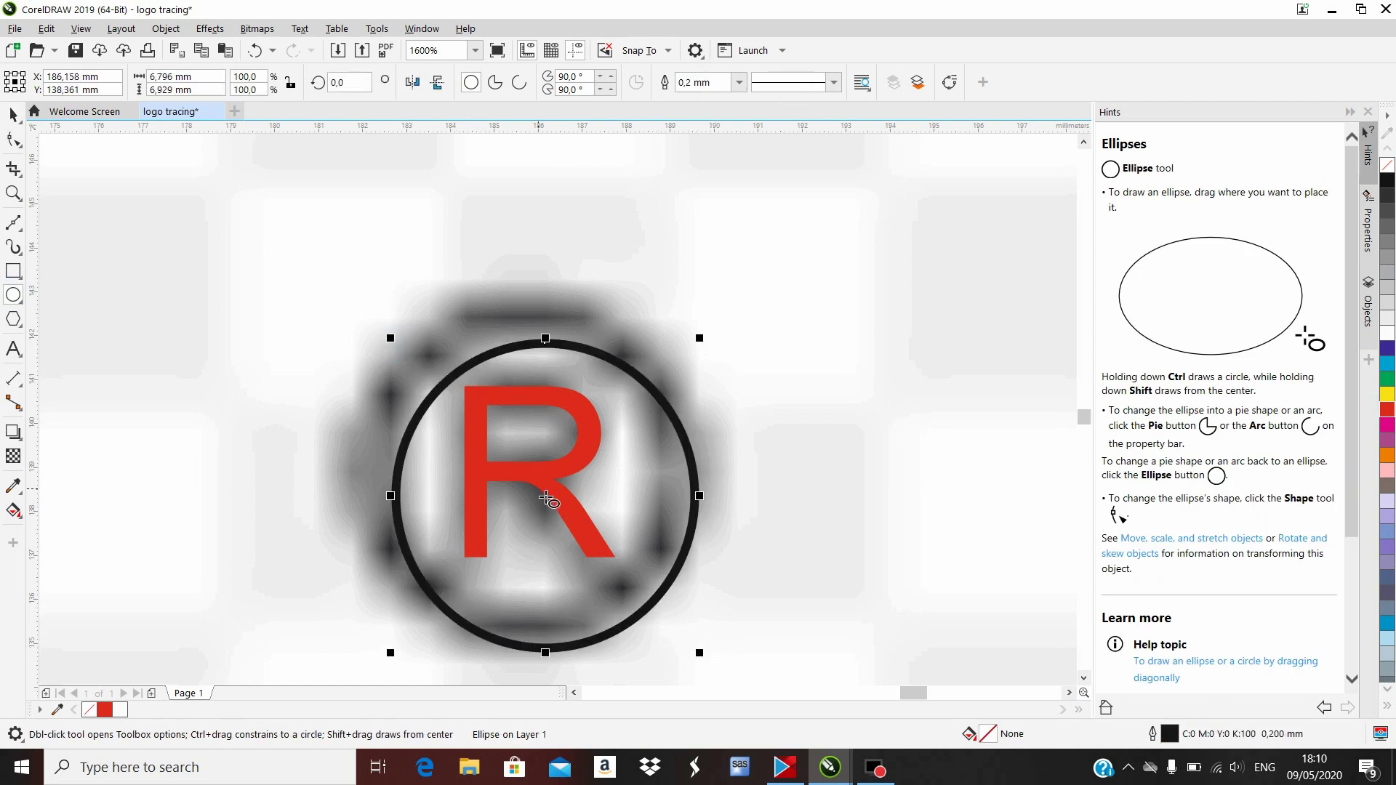
left_click_drag(543, 494, 522, 476)
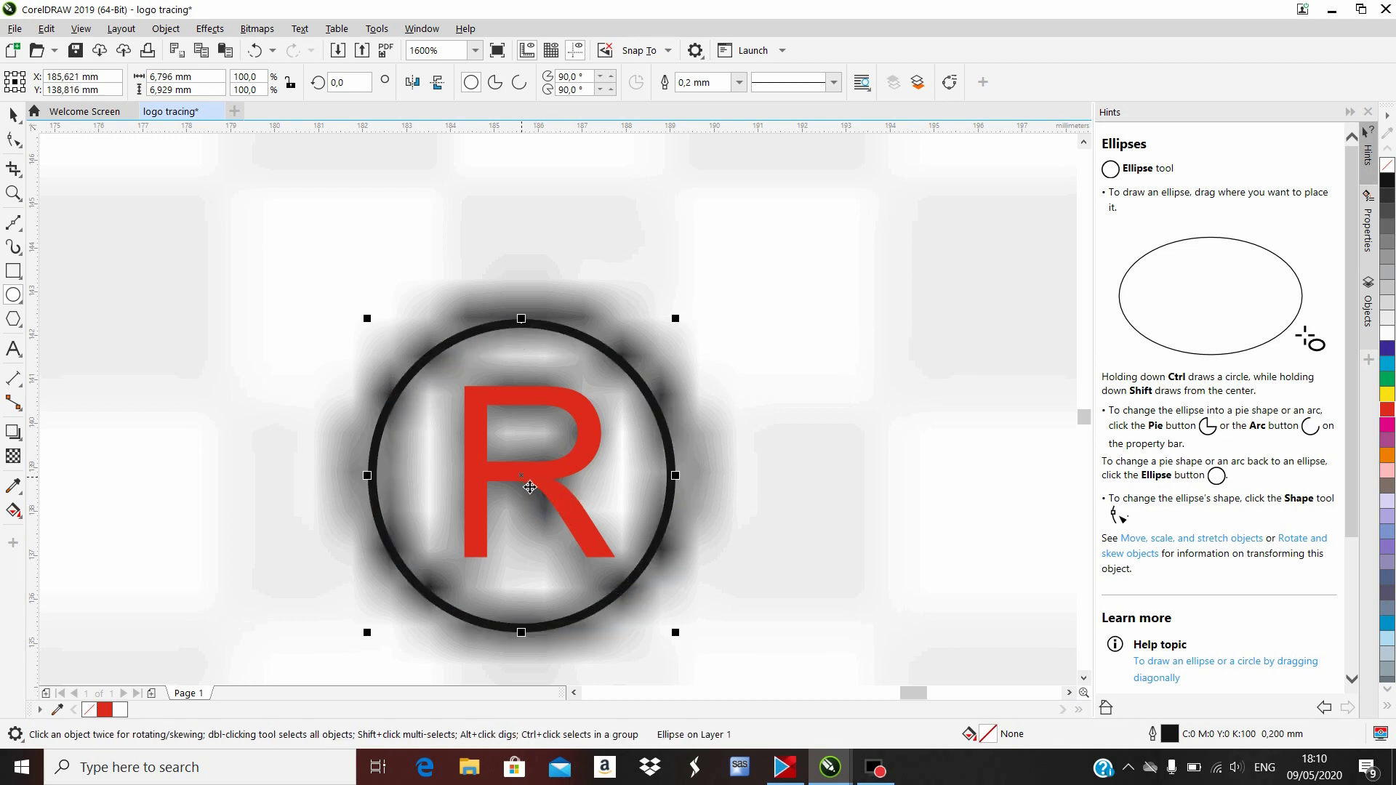
double_click(1154, 736)
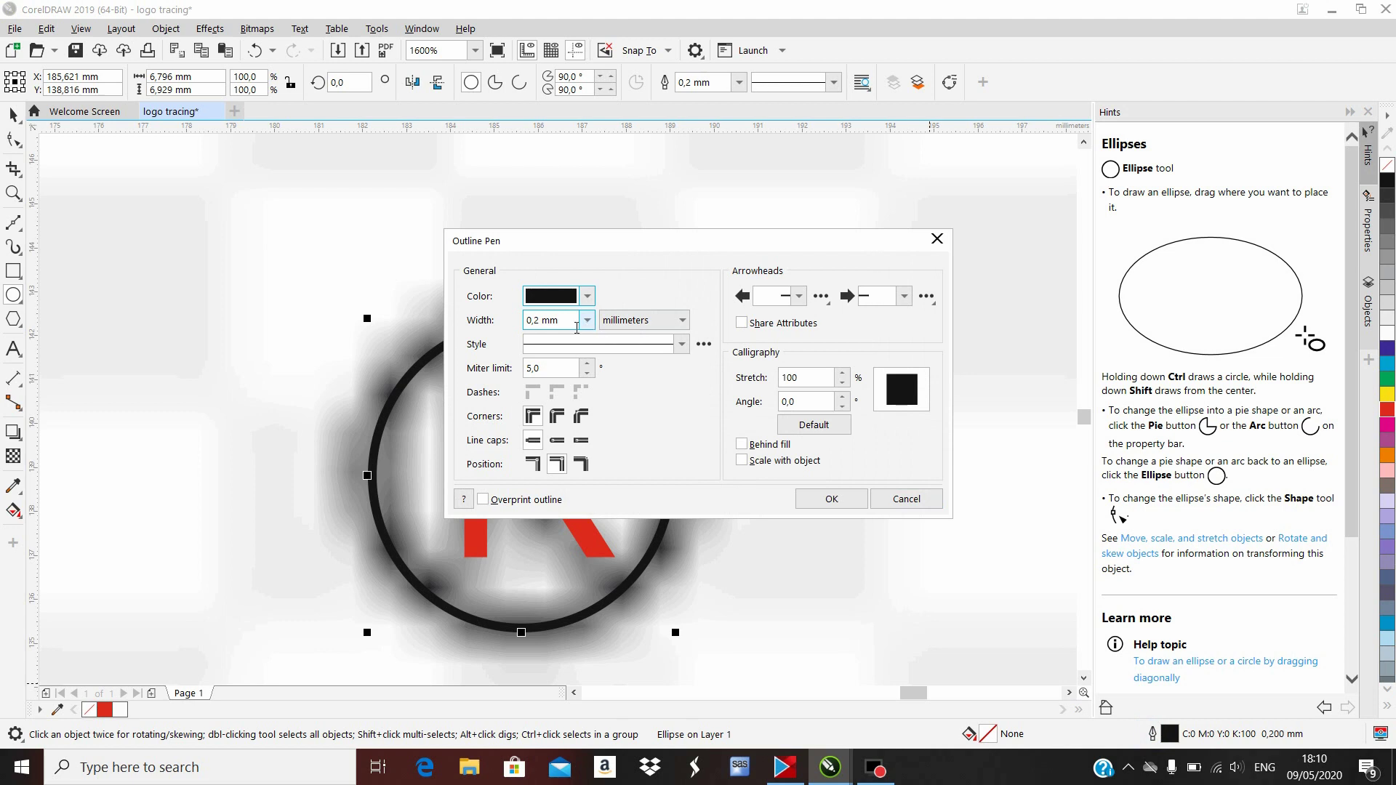
left_click(548, 326)
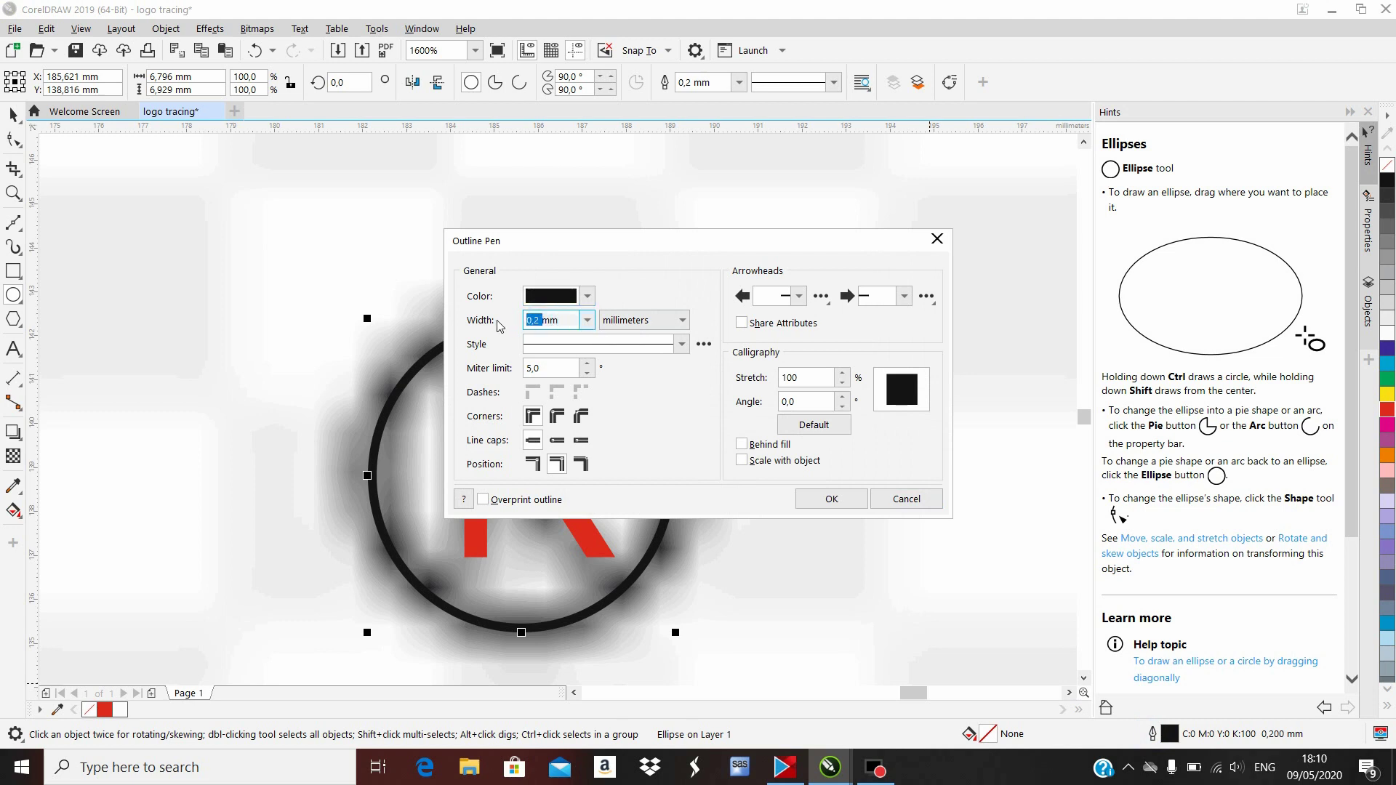
type("1")
left_click(846, 500)
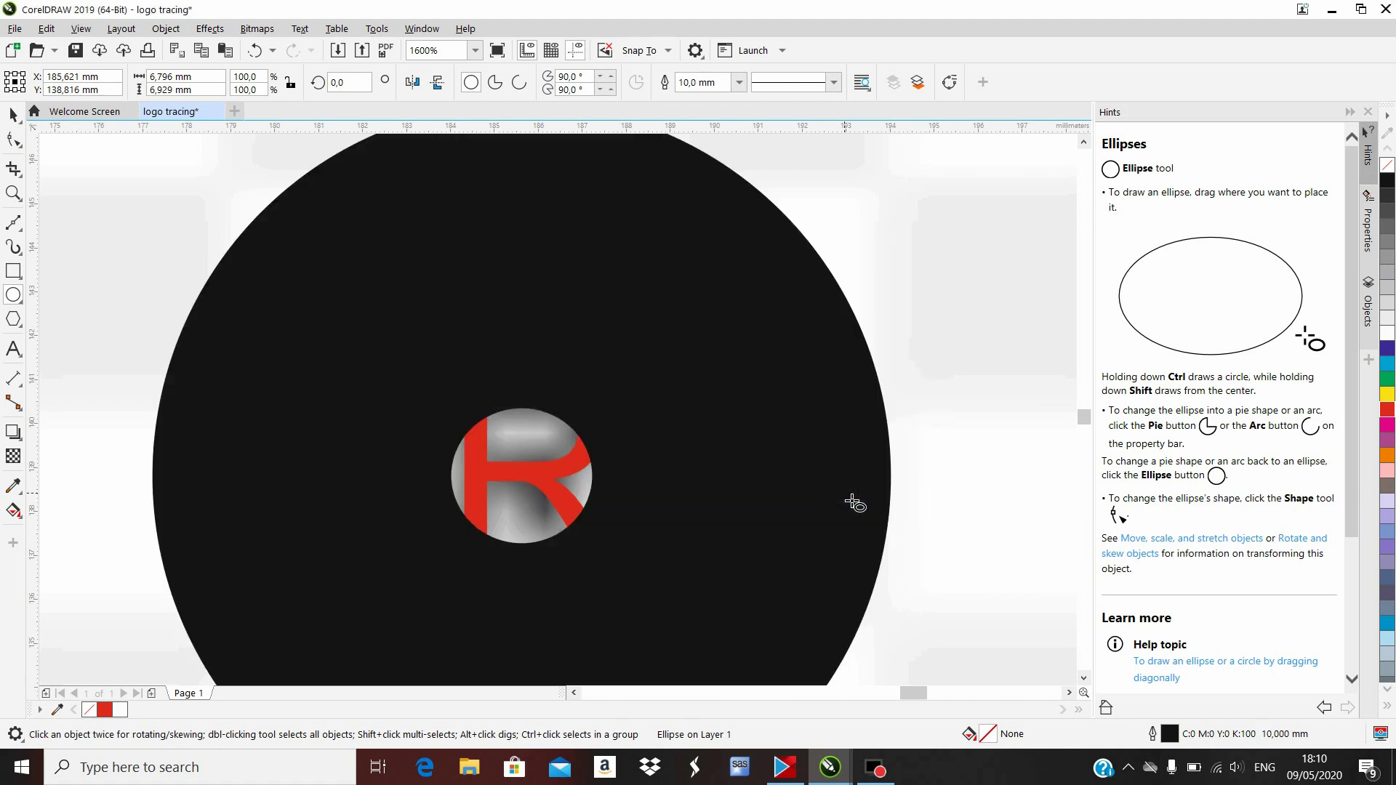
key("ctrl+z")
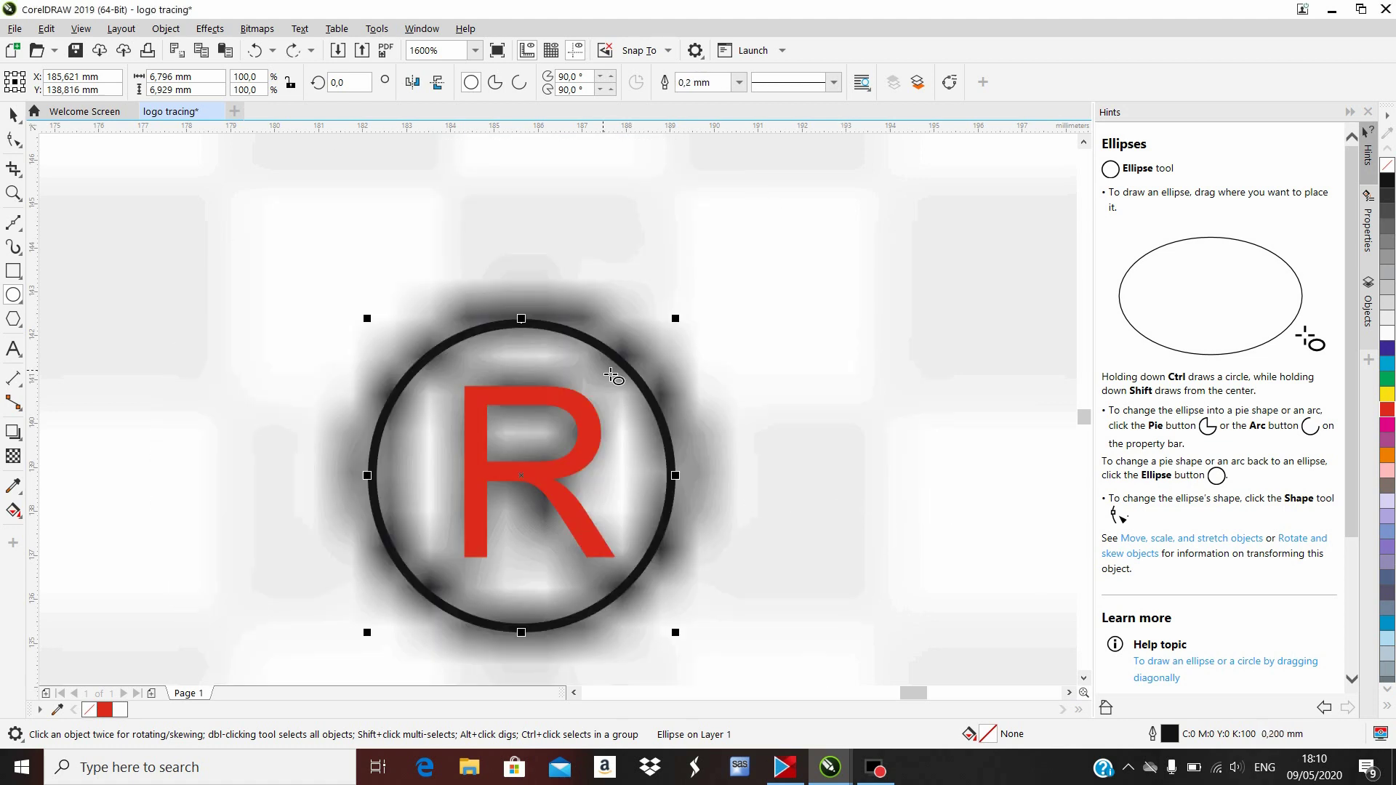
double_click(1152, 734)
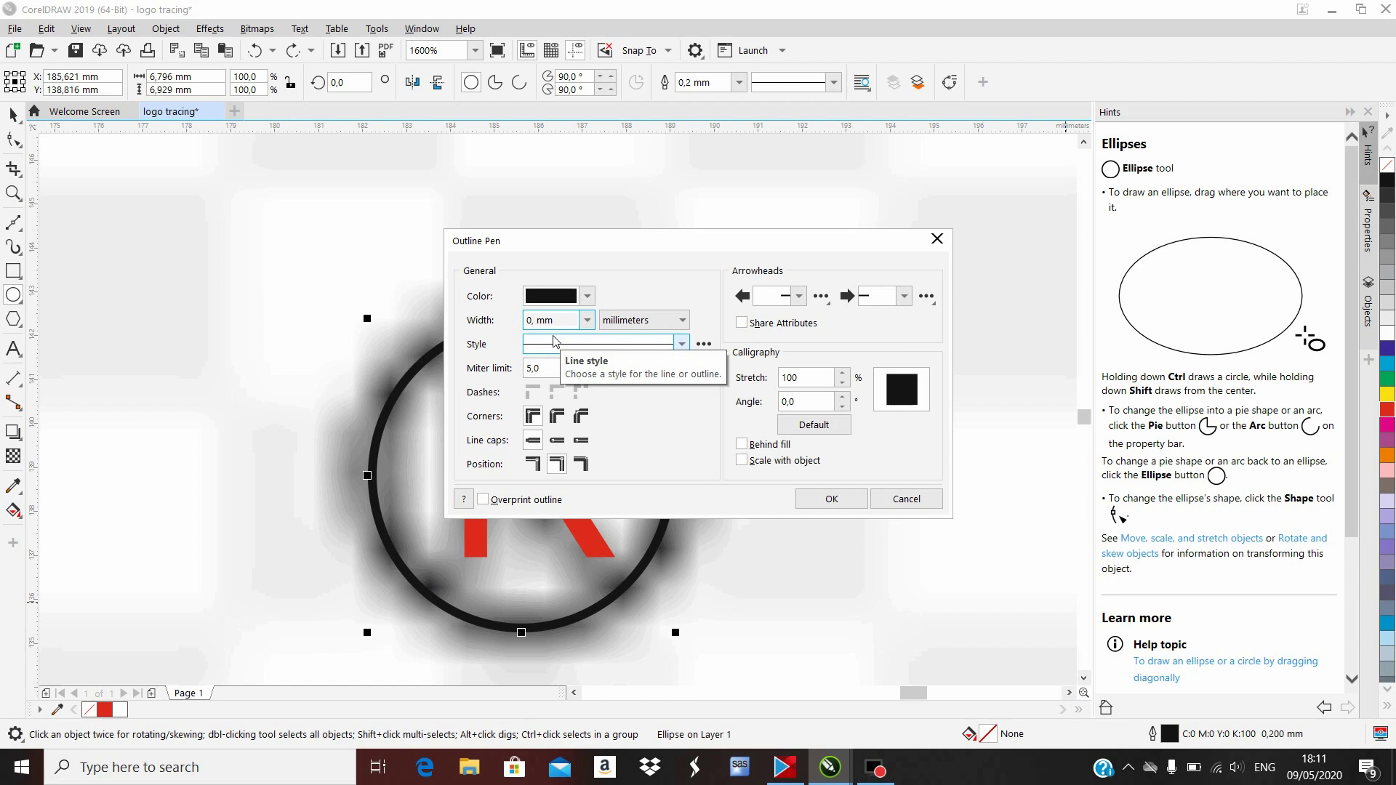
left_click(824, 498)
scroll(810, 459, "down", 10)
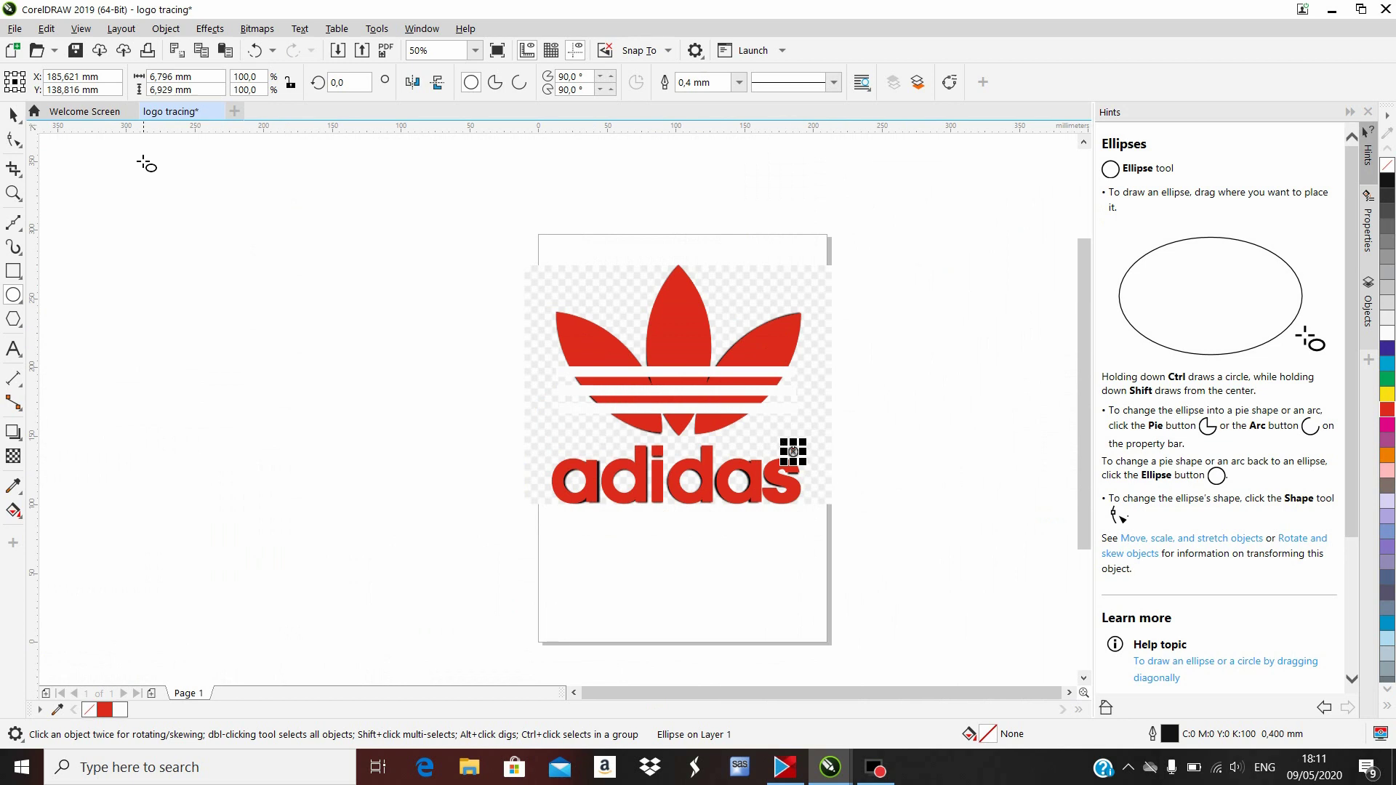
Move the original logo bitmap to the left of the page.
left_click(14, 114)
left_click(97, 225)
left_click(627, 287)
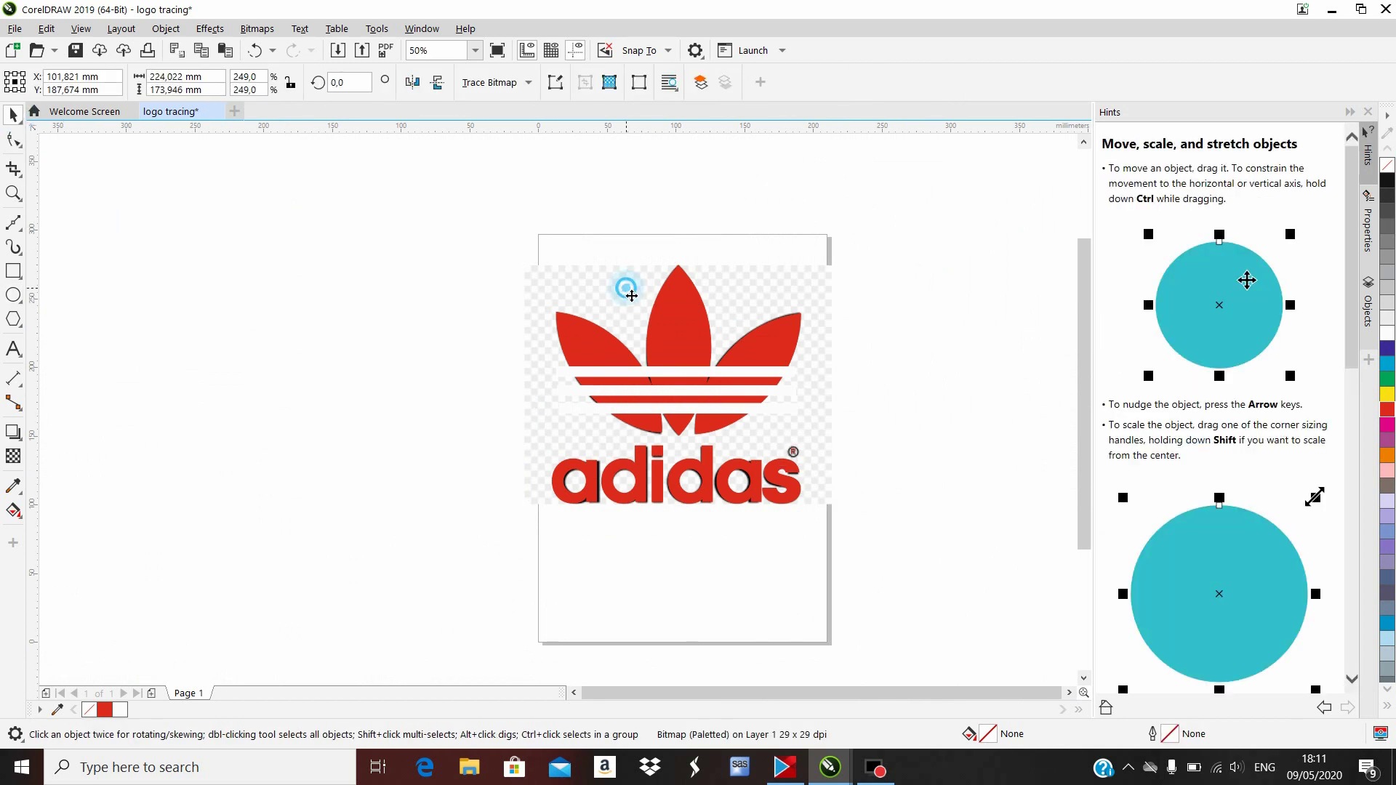
mouse_move(627, 288)
left_mouse_down()
mouse_move(362, 277)
mouse_move(320, 304)
left_mouse_up()
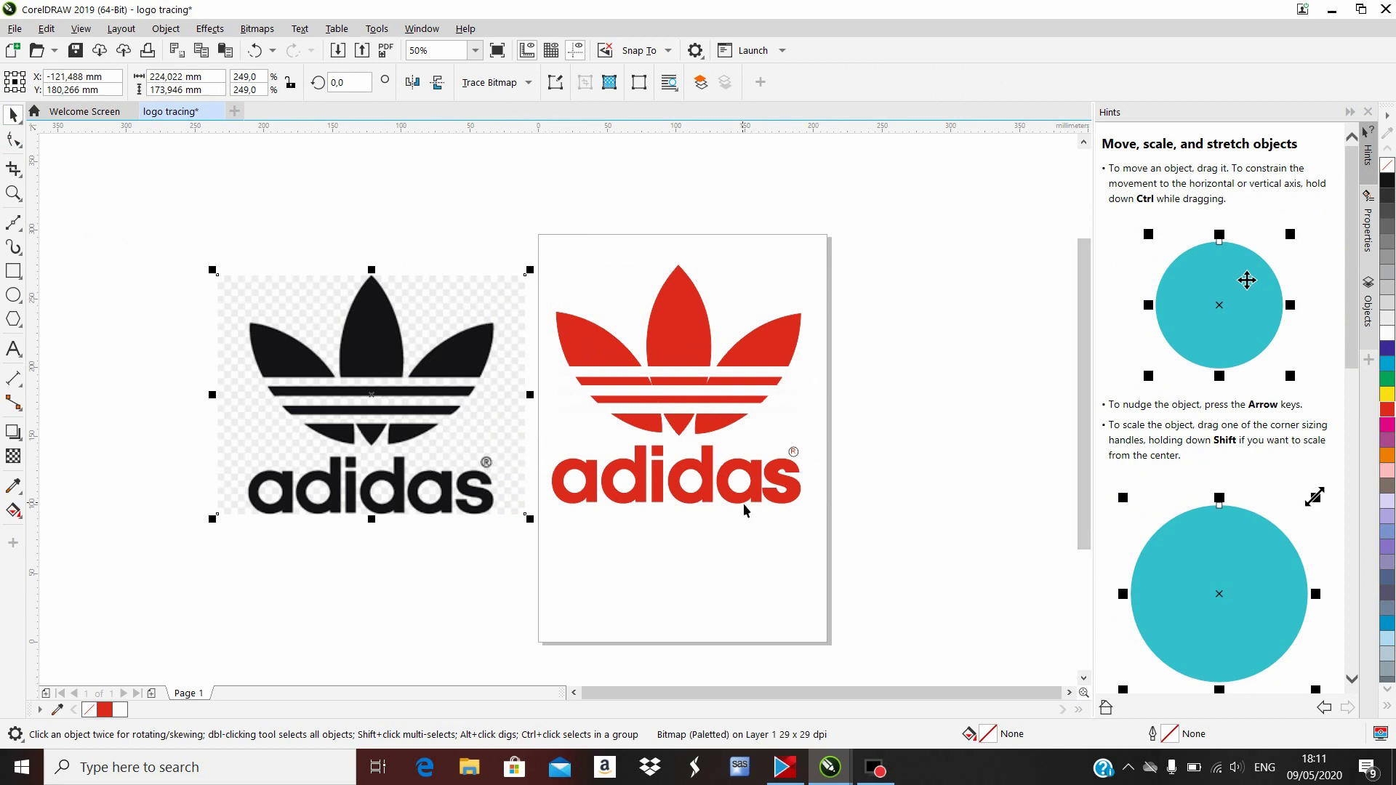
Give the right, middle and left trefoil leaves black fill and black outline.
left_click(766, 356)
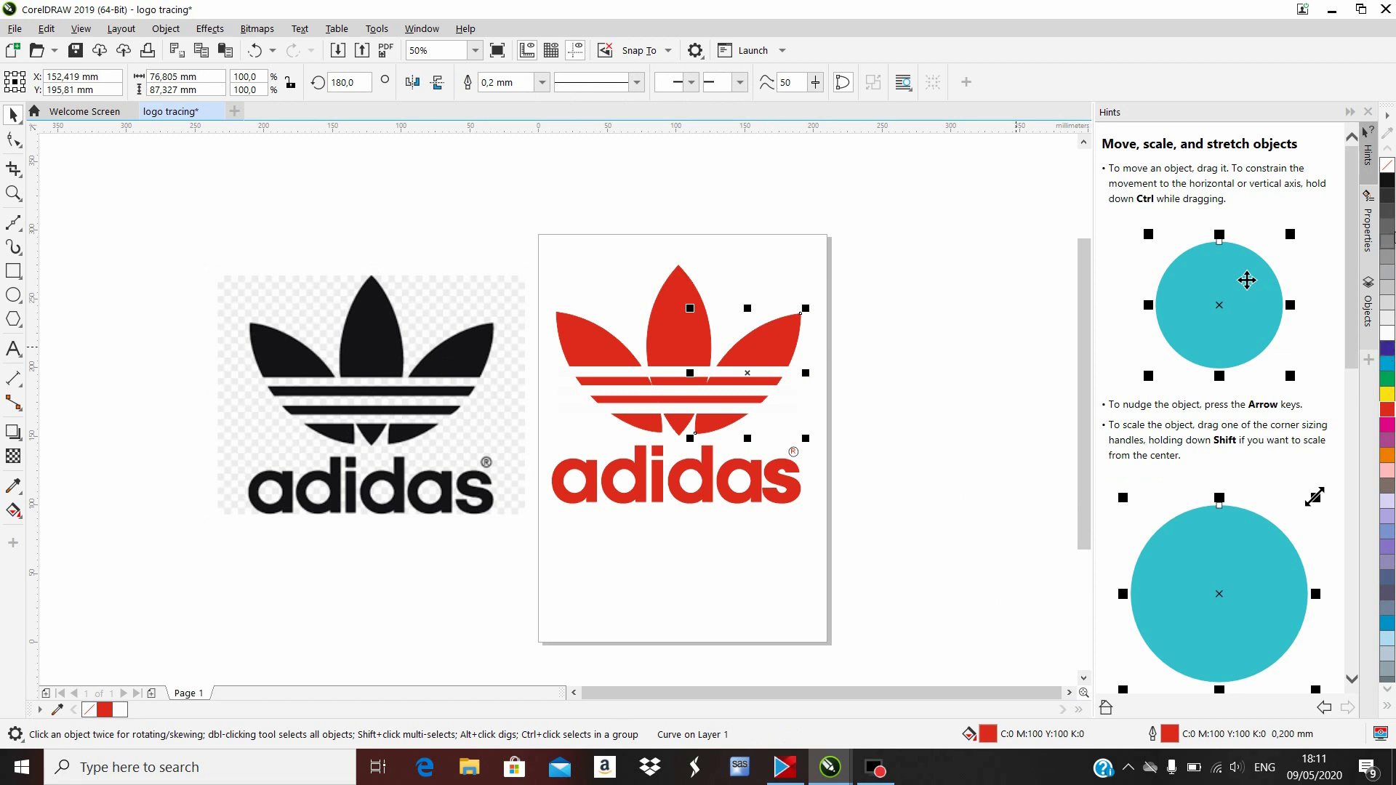
left_click(1388, 181)
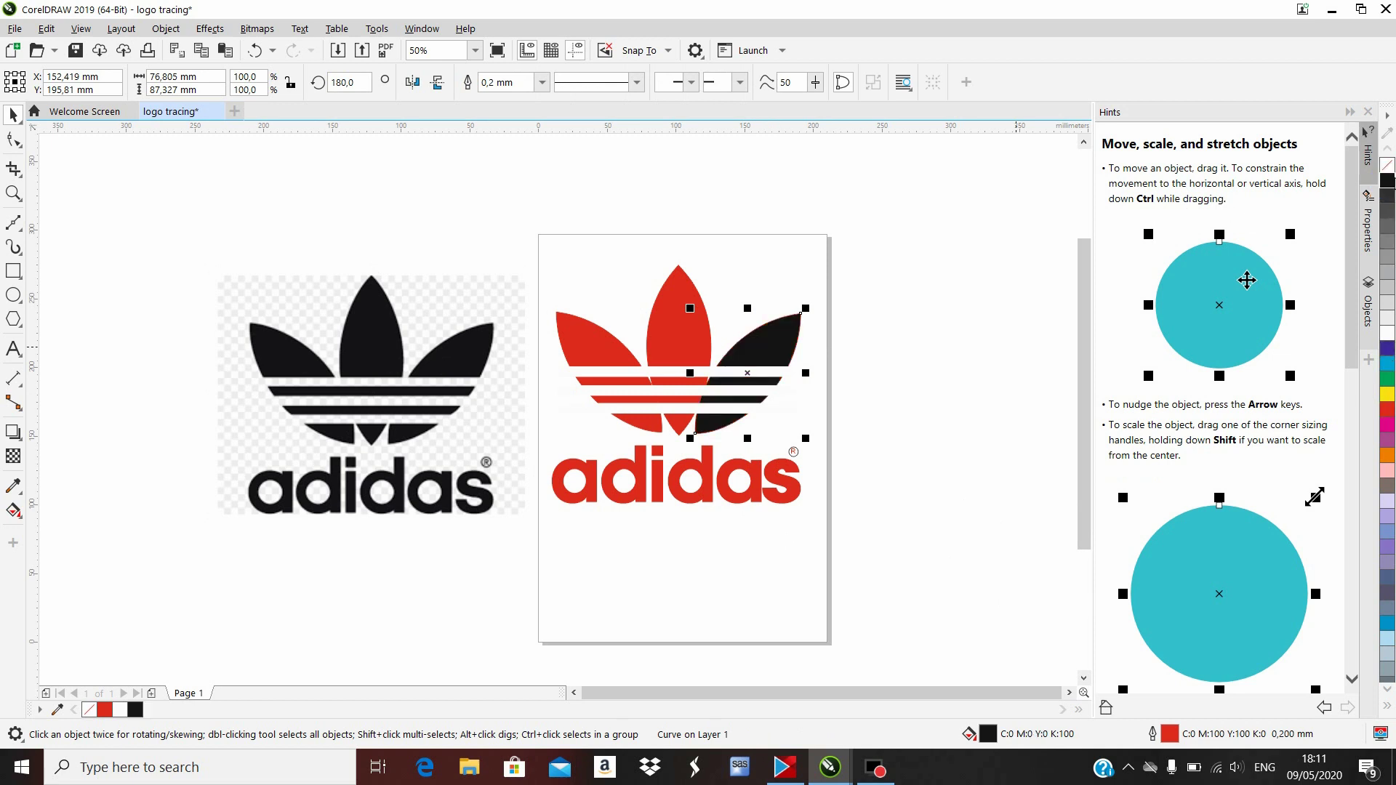
right_click(1384, 183)
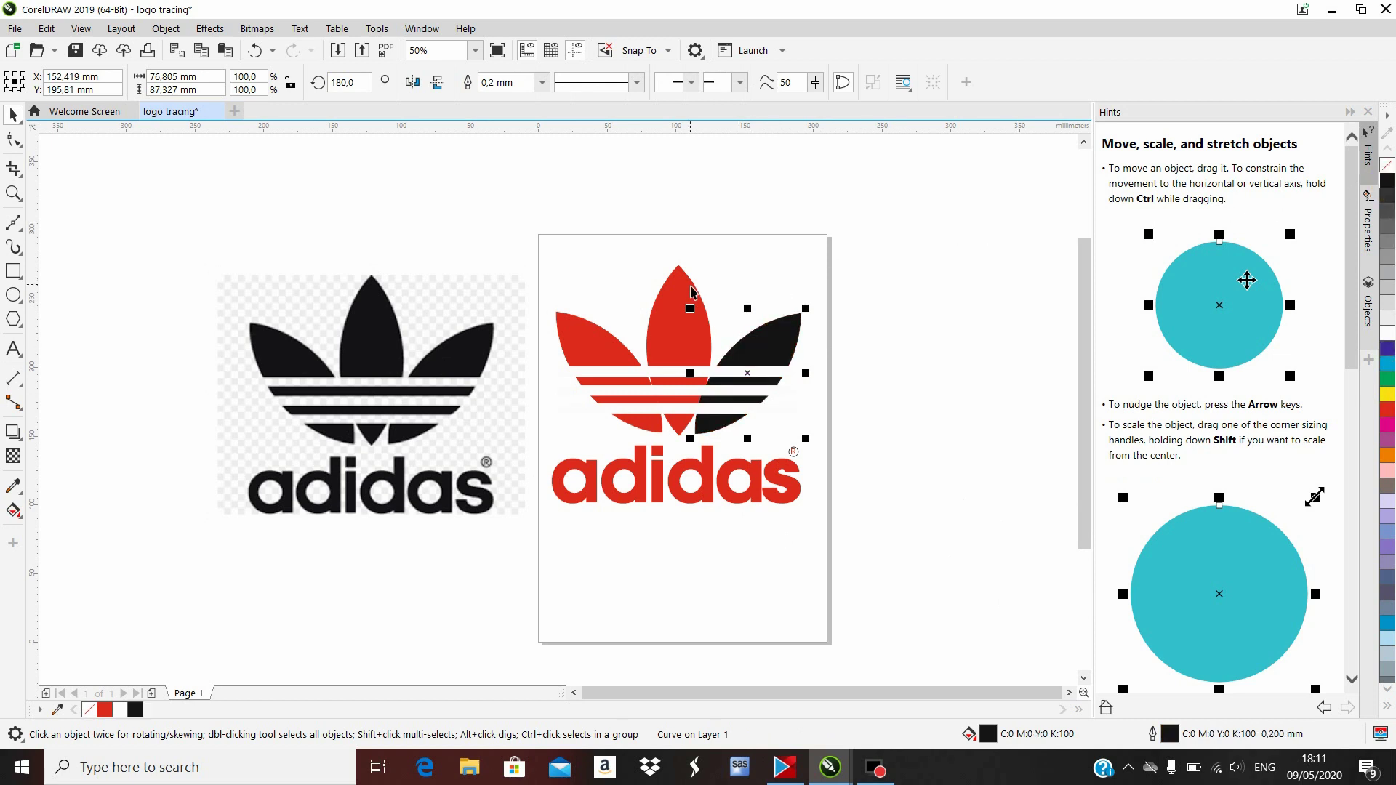
left_click(691, 291)
left_click(1387, 184)
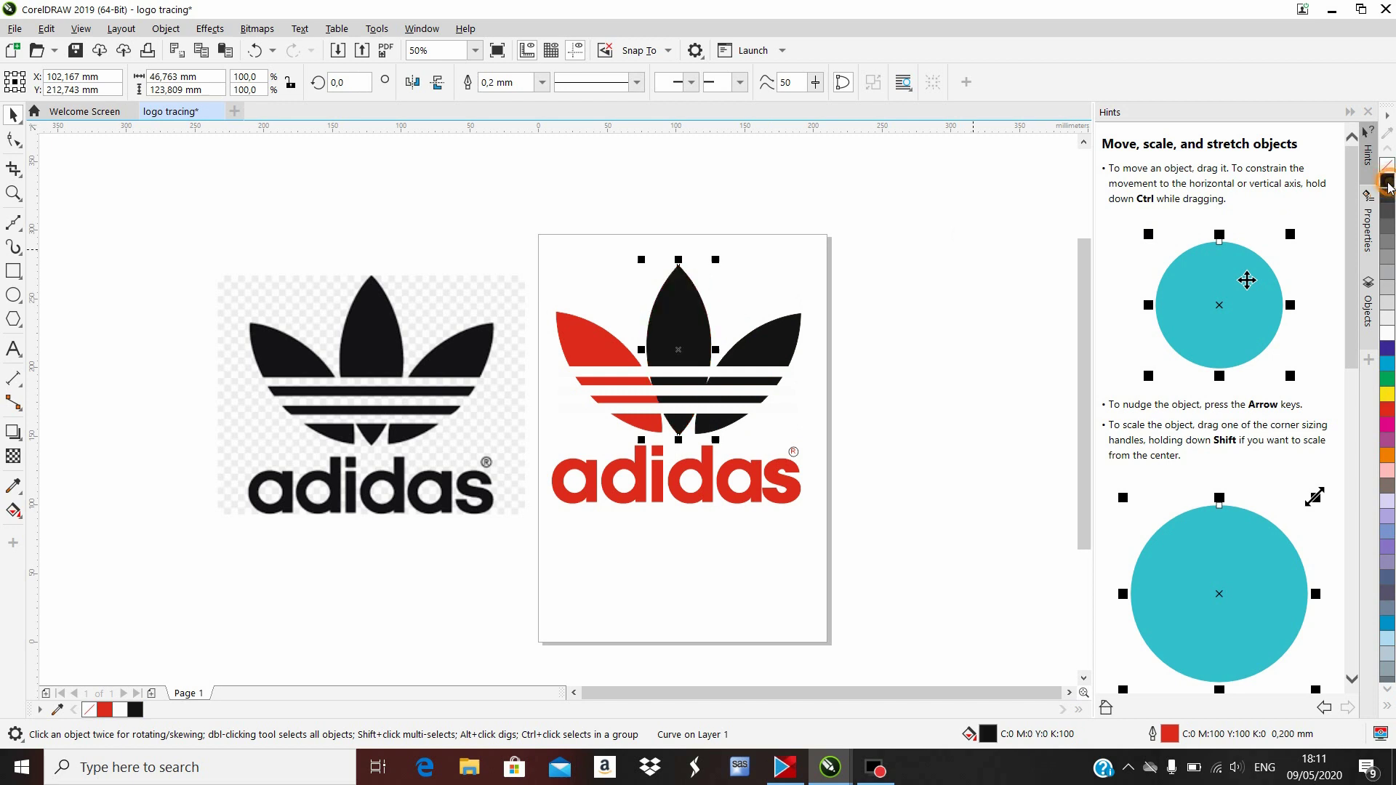
right_click(1388, 184)
left_click(600, 349)
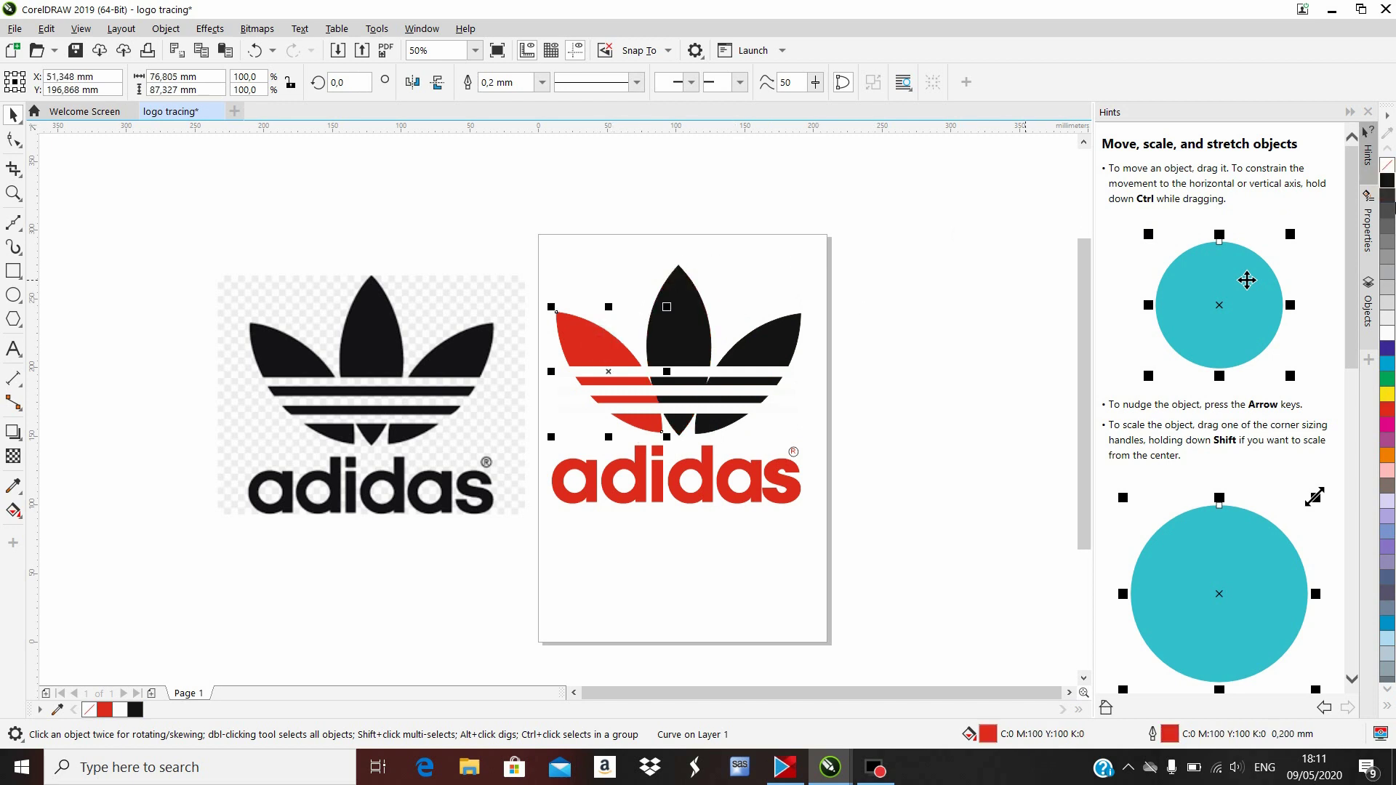
left_click(1386, 181)
right_click(1386, 182)
left_click(876, 395)
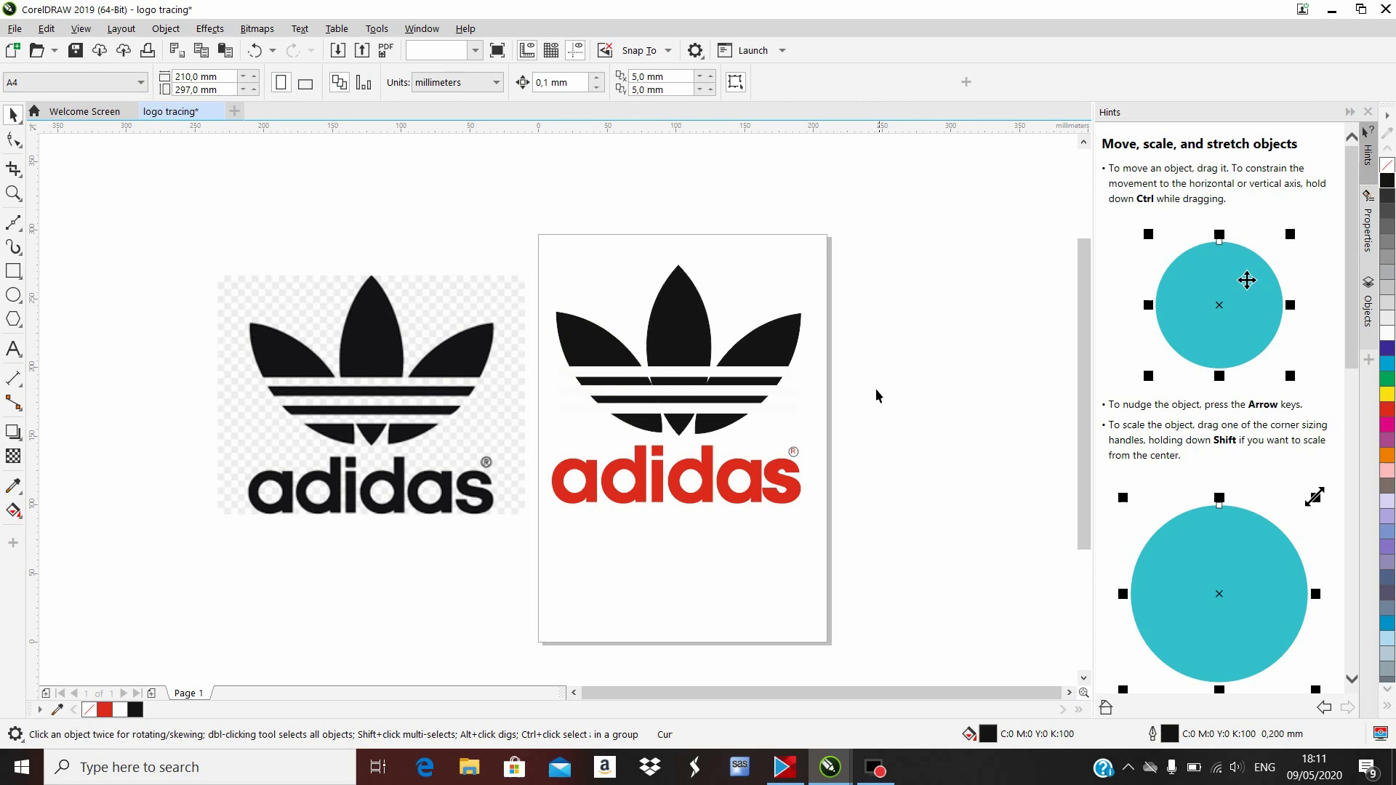
Give the 's' and the remaining 'adida' letters black fill and outline.
left_click(794, 492)
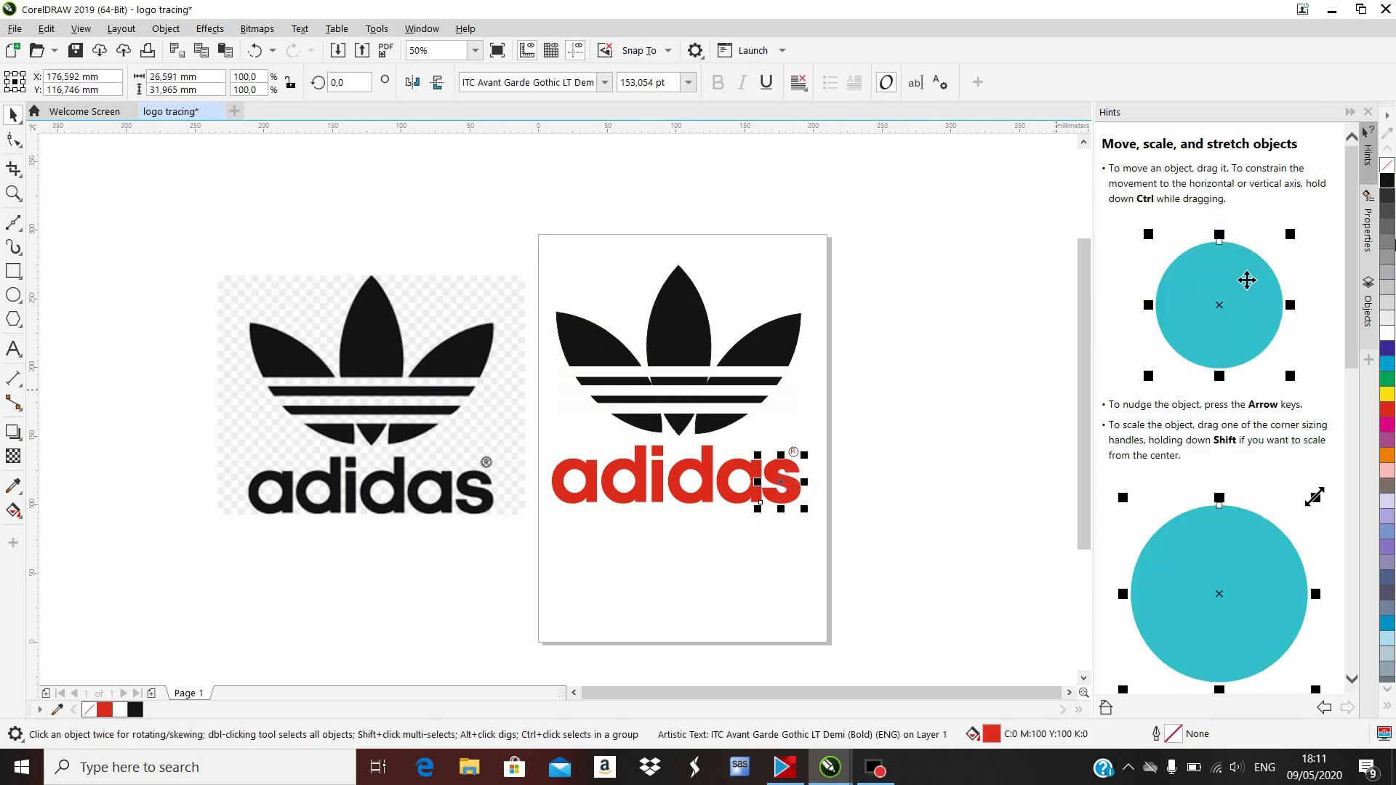
left_click(1387, 182)
right_click(1386, 182)
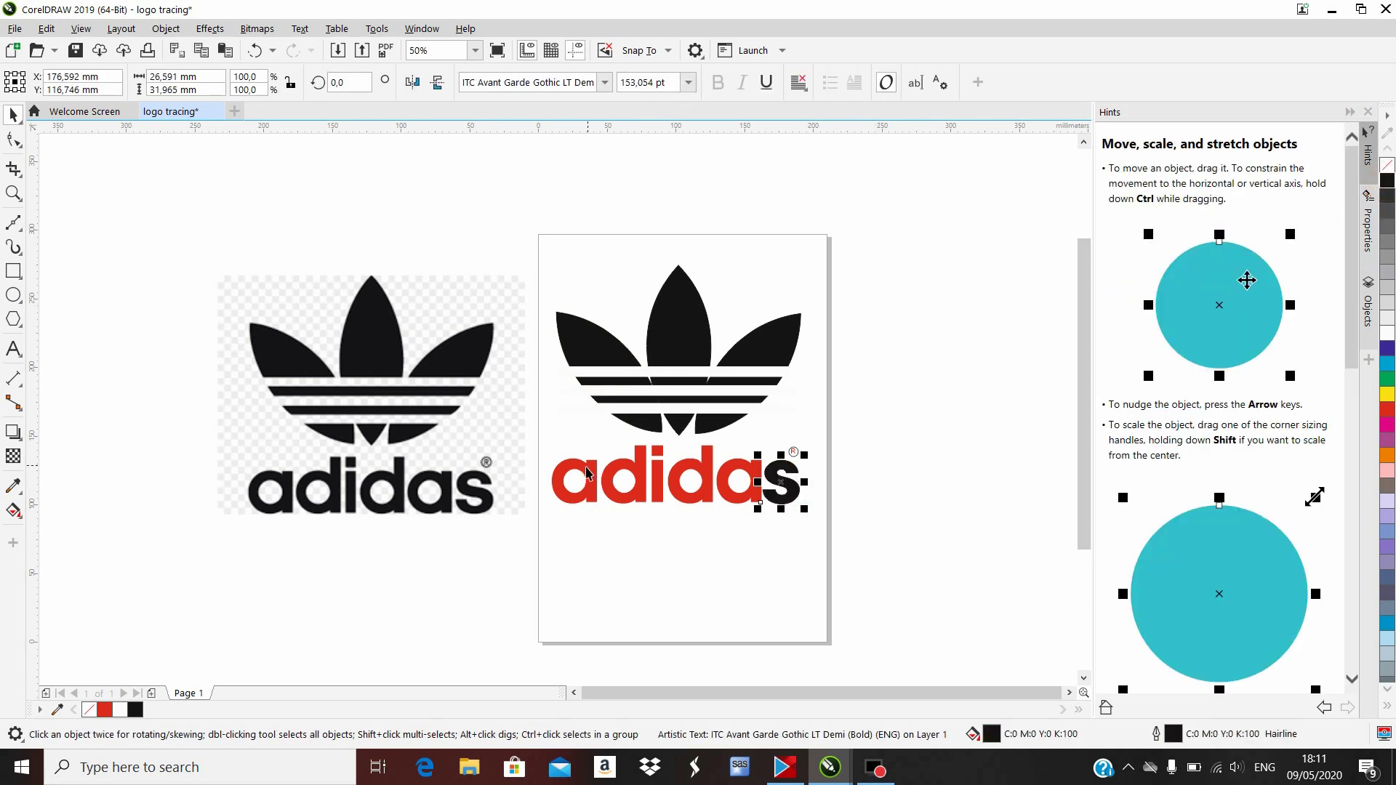
left_click_drag(529, 418, 766, 542)
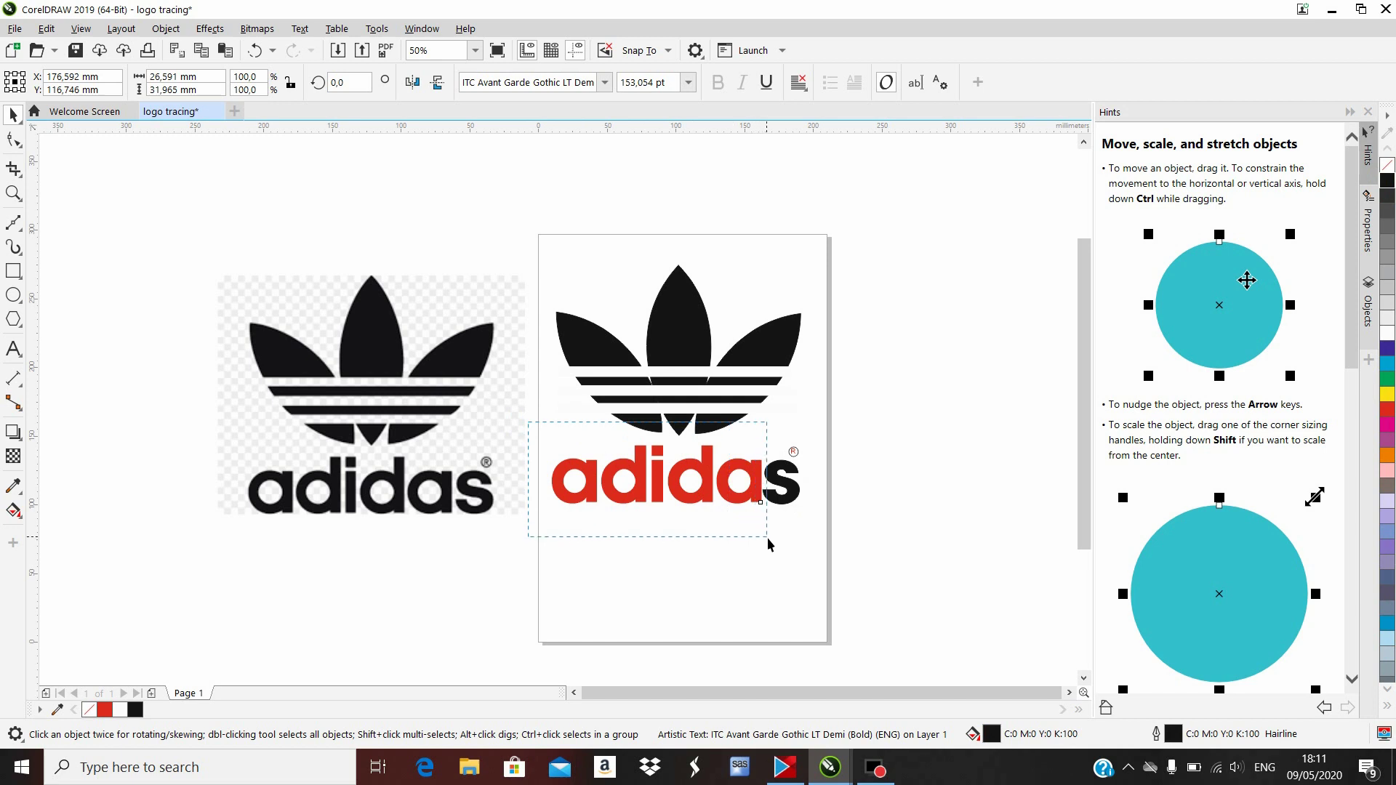
left_click(1386, 182)
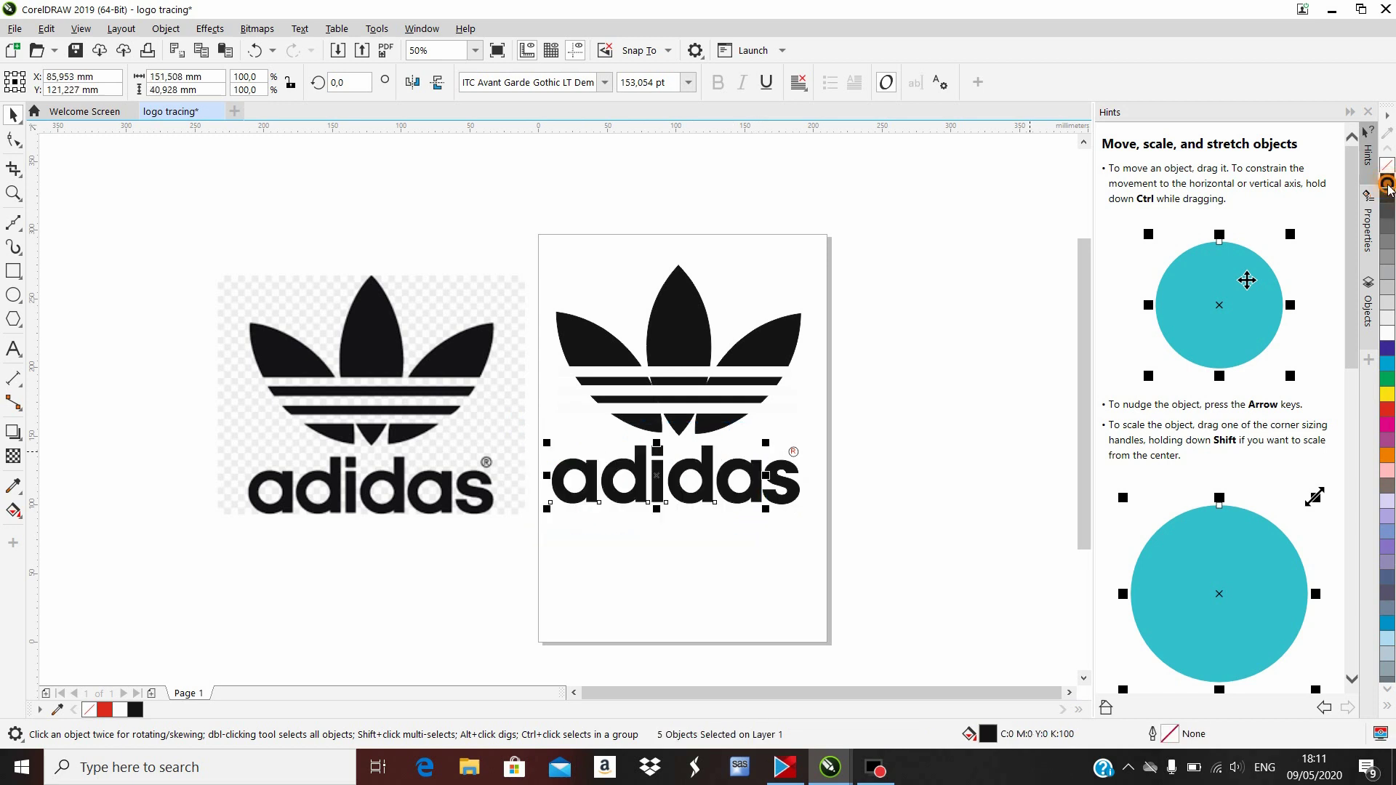
right_click(1387, 182)
left_click(921, 406)
Give the ® mark a black fill and black outline.
scroll(787, 466, "up", 4)
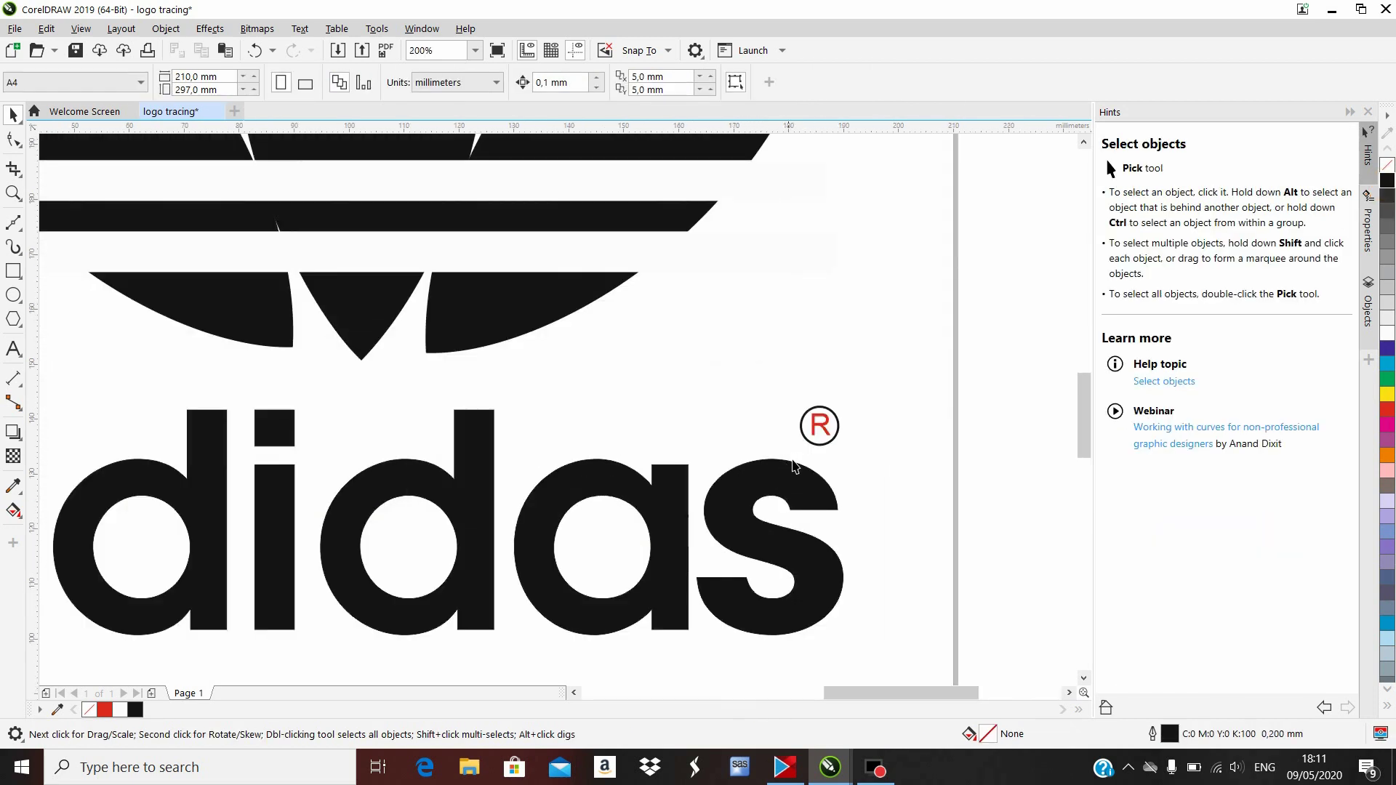
left_click(820, 426)
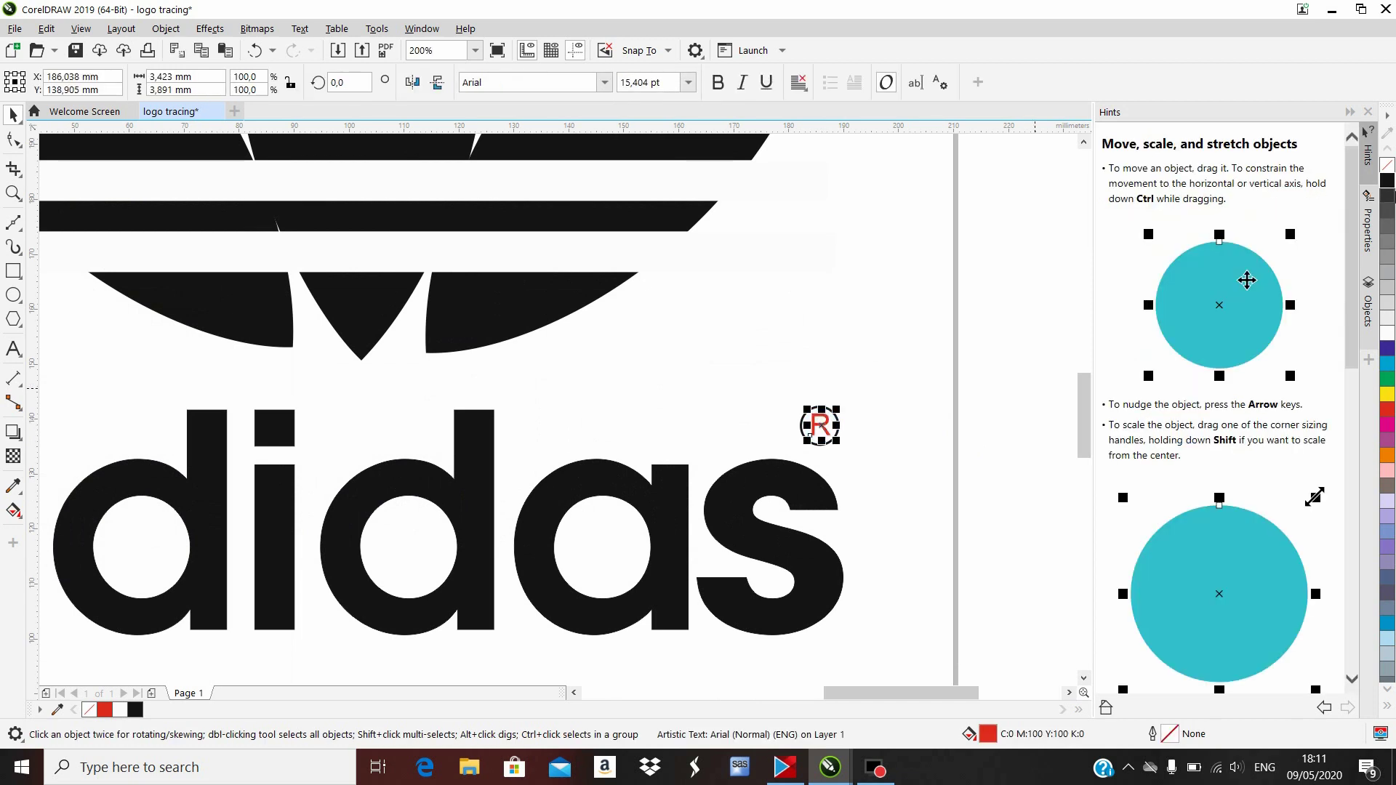
left_click(1386, 182)
right_click(1386, 182)
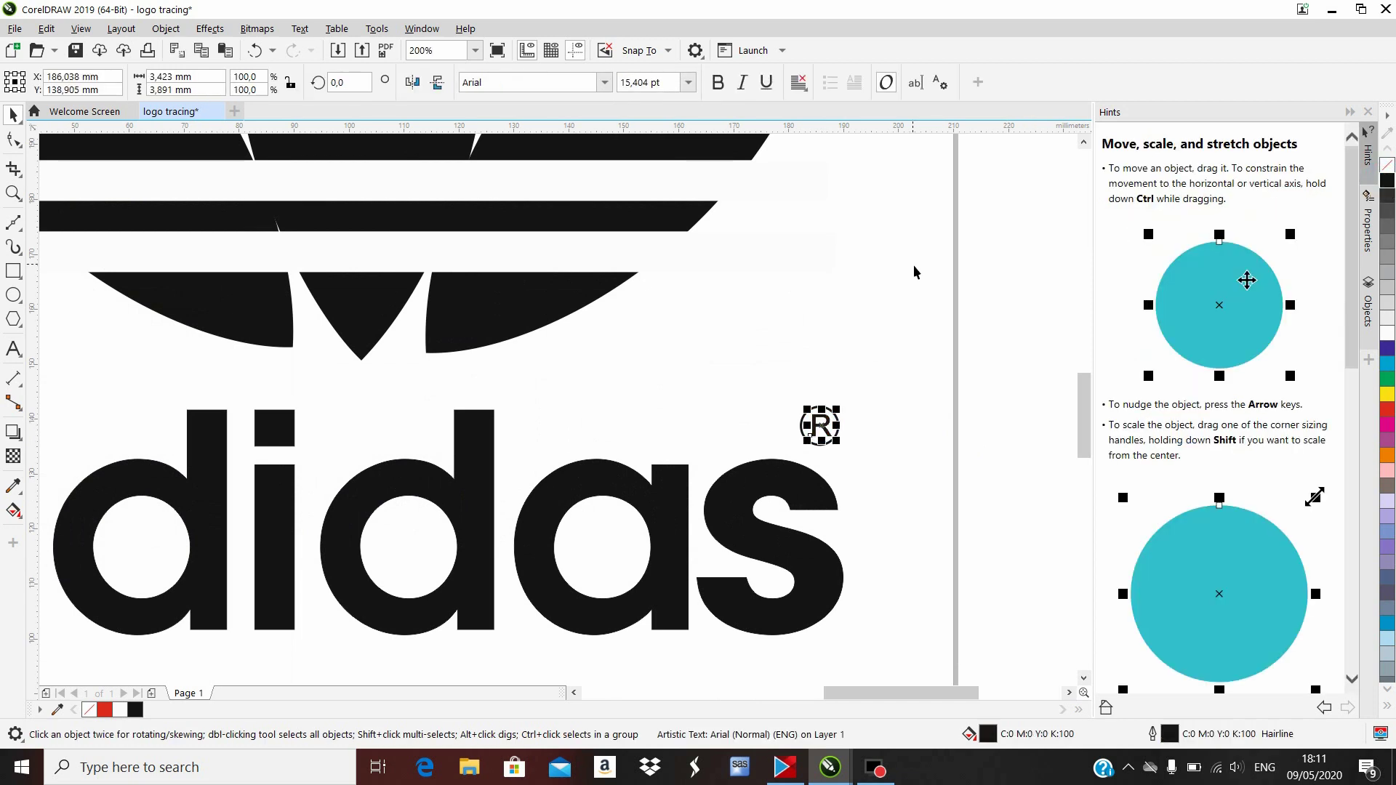
scroll(913, 271, "down", 4)
left_click(988, 262)
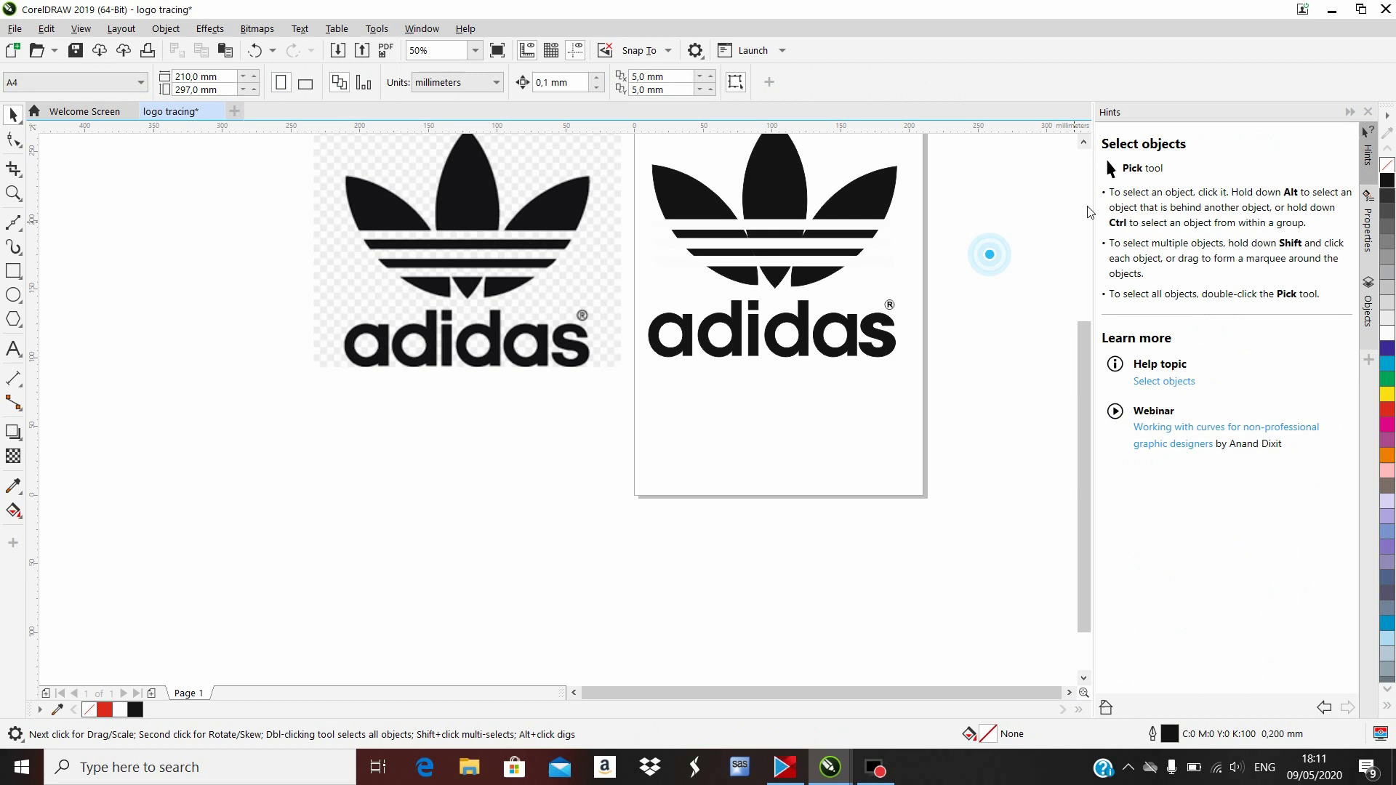
left_click(1083, 144)
left_click(1083, 144)
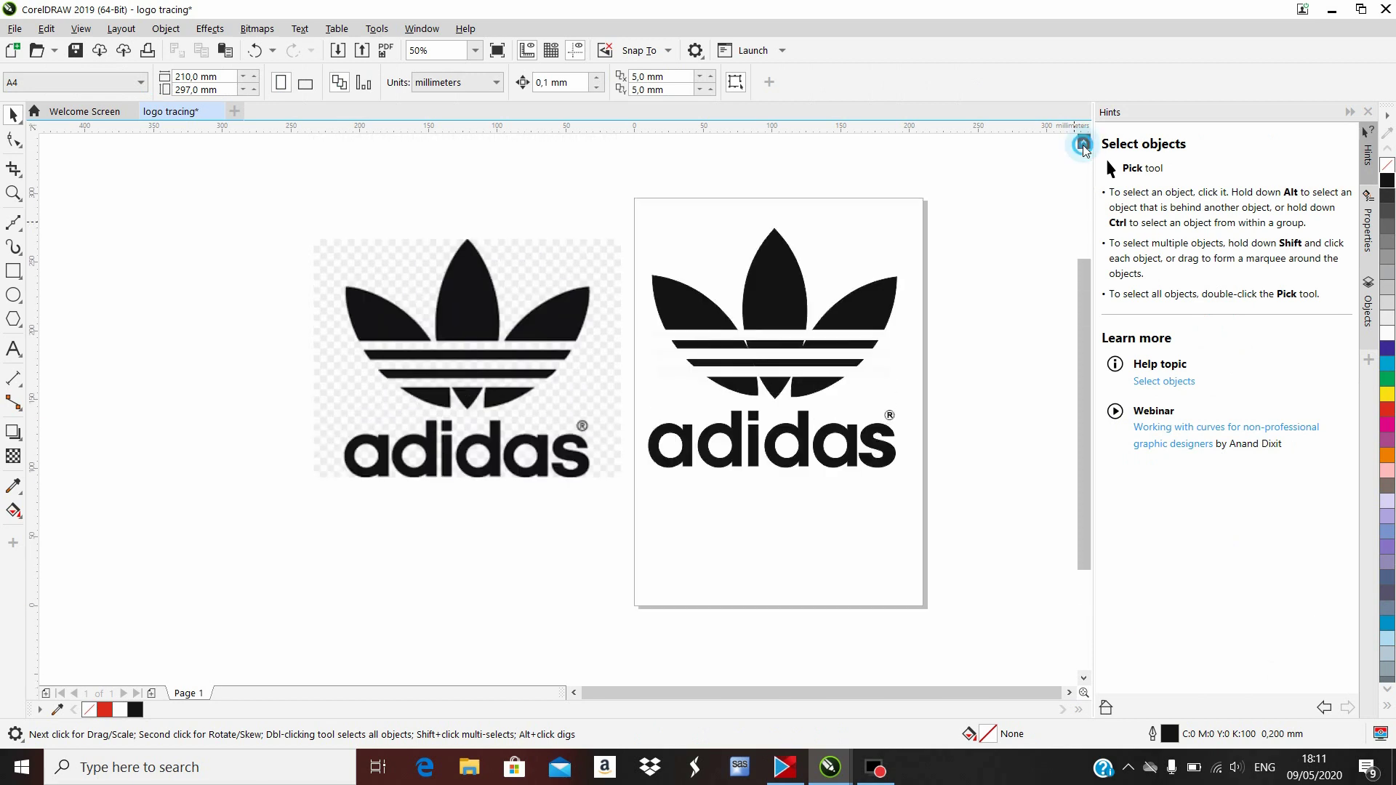
left_click(1083, 144)
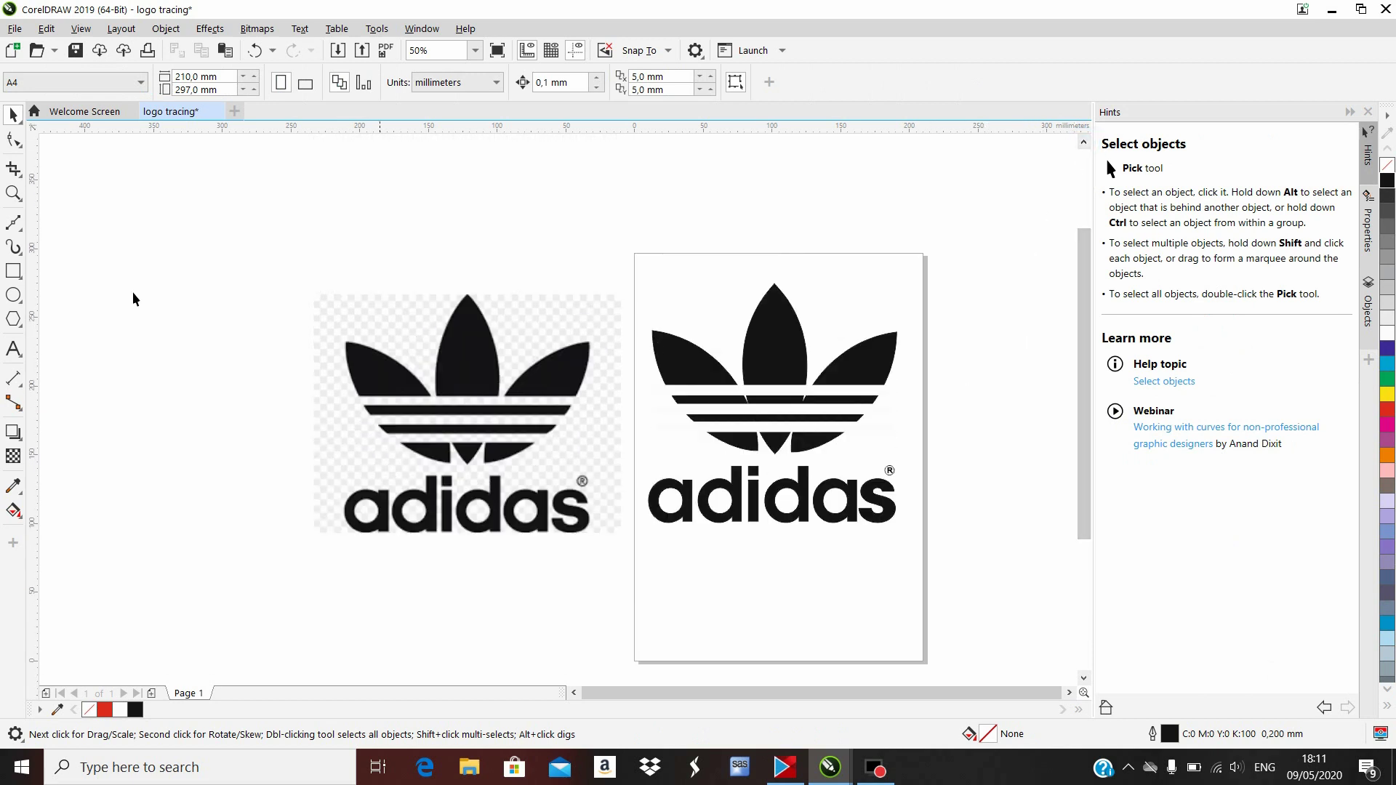